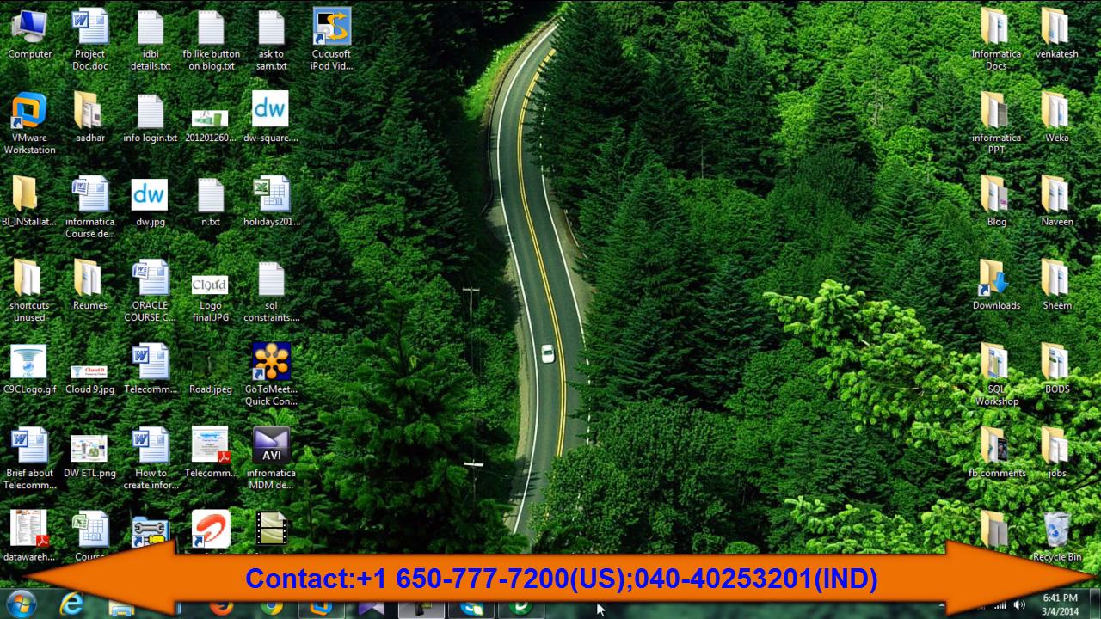
Step: Open Start > Programs > Informatica PowerCenter 8.6.0 > Services from the guest Start menu
{"action": "left_click", "coordinate": [22, 602]}
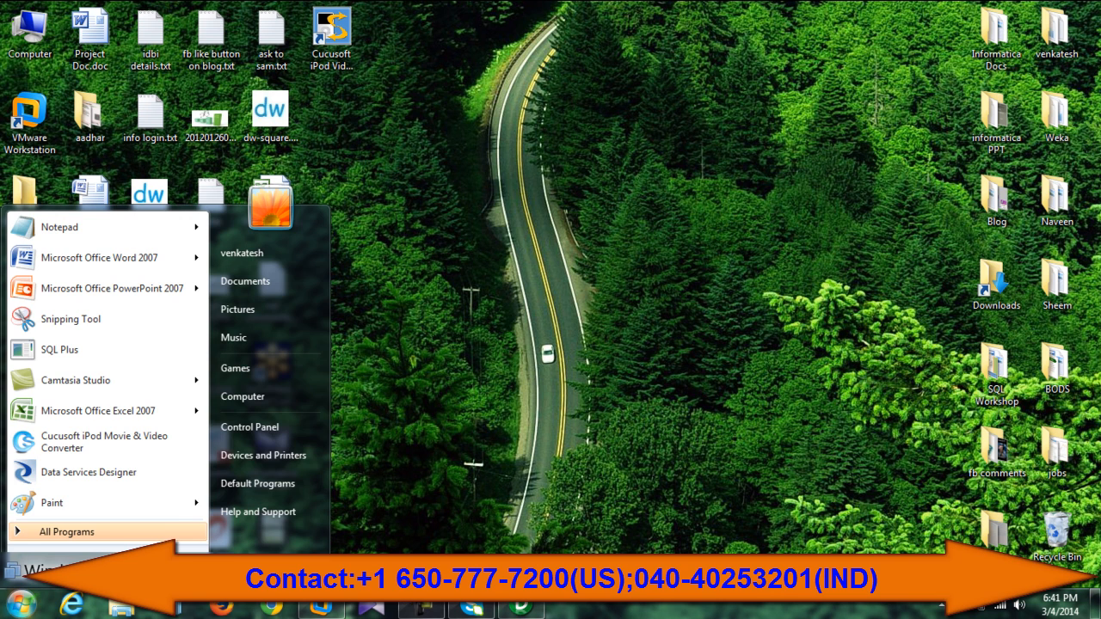
{"action": "left_click", "coordinate": [120, 571]}
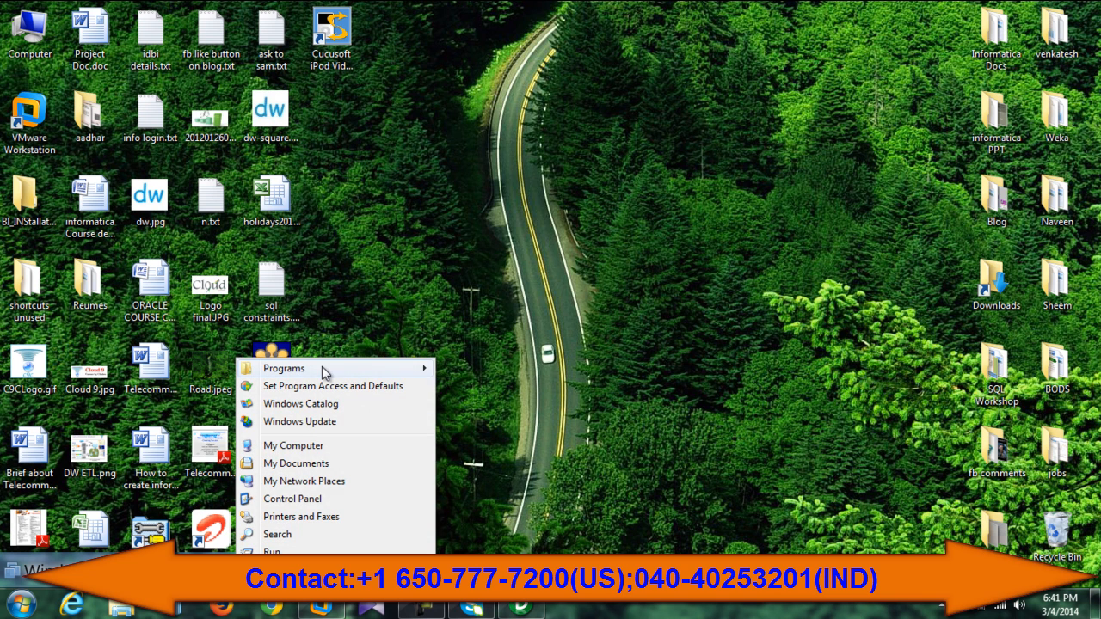
{"action": "mouse_move", "coordinate": [325, 372]}
{"action": "mouse_move", "coordinate": [553, 155]}
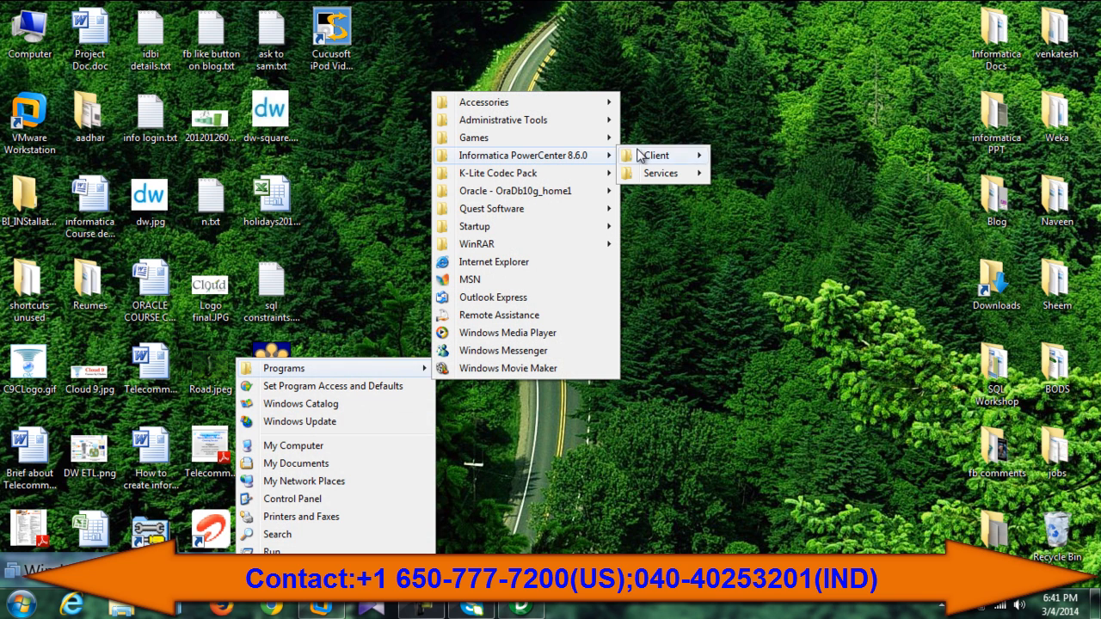
{"action": "mouse_move", "coordinate": [656, 157]}
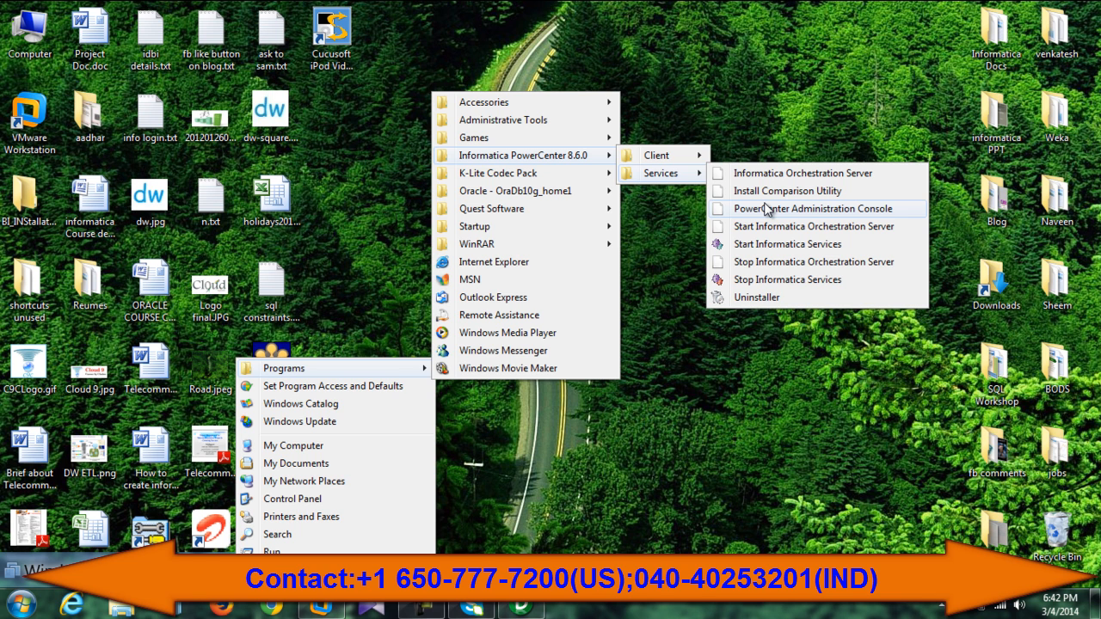
Step: Launch PowerCenter Administration Console, accept the certificate warning and log in
{"action": "left_click", "coordinate": [765, 209]}
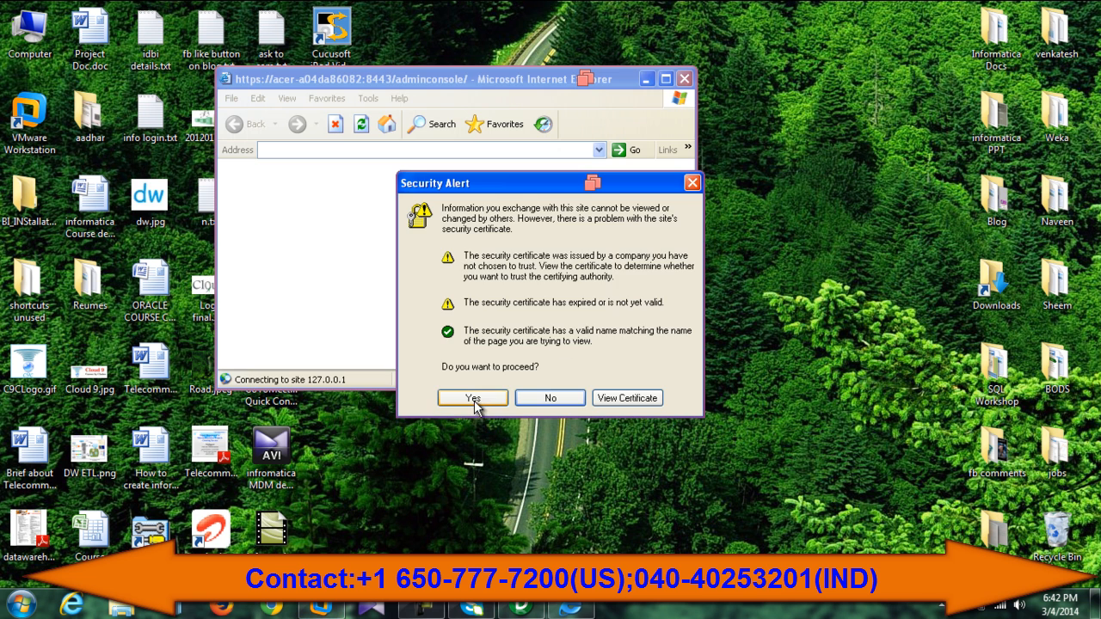
{"action": "left_click", "coordinate": [473, 398]}
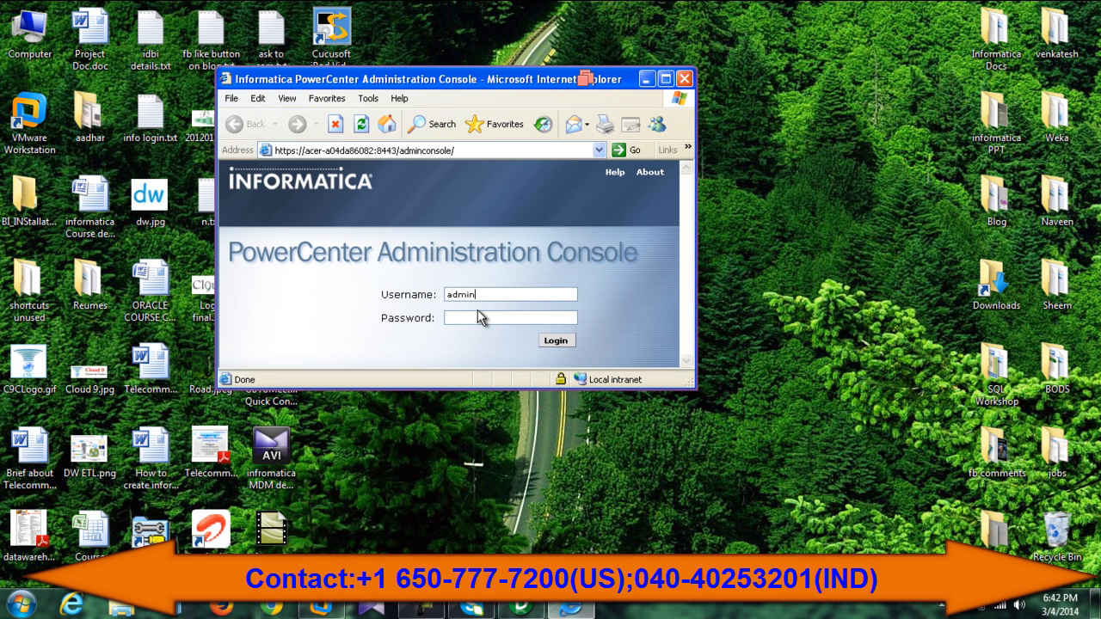
{"action": "type", "text": "dmin"}
{"action": "key", "text": "Return"}
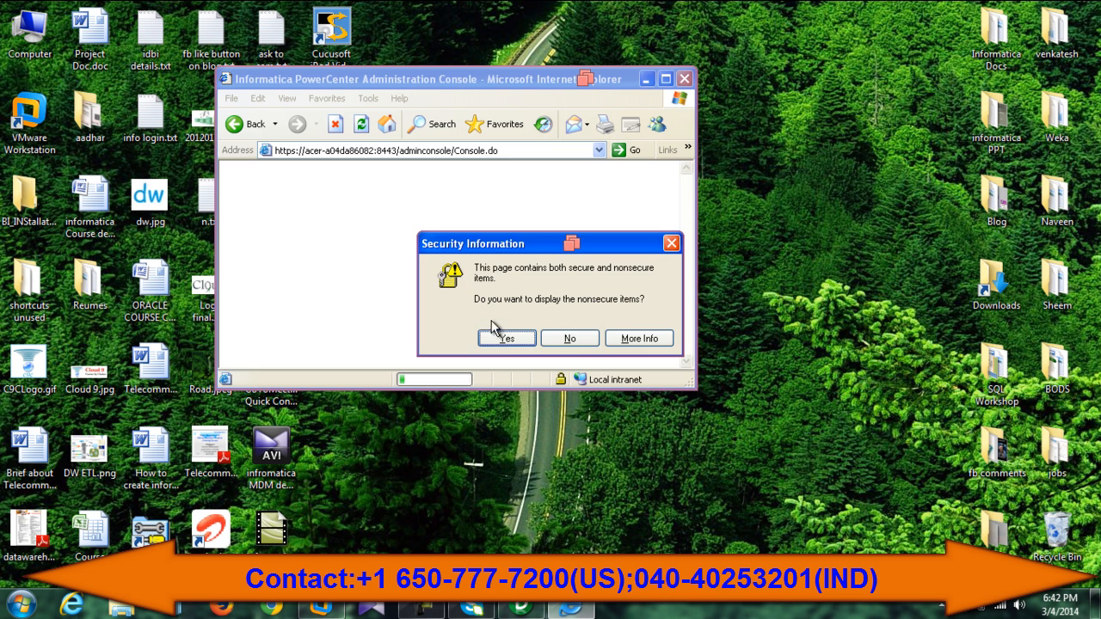
Step: Allow nonsecure items, maximize the browser, and enter the console to check the info and is services
{"action": "left_click", "coordinate": [499, 337]}
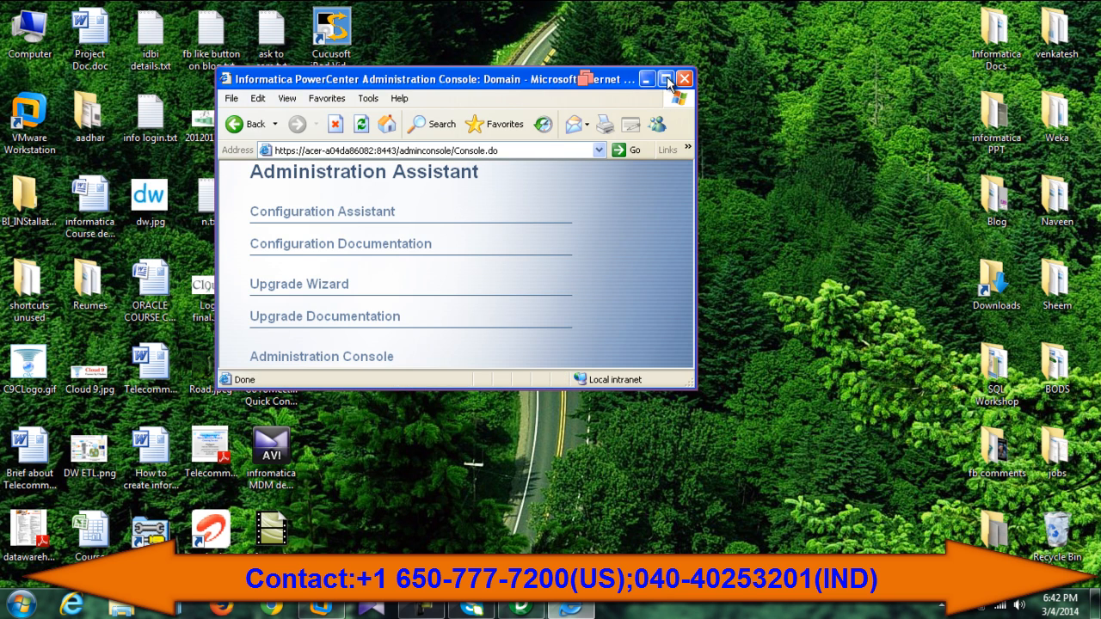
{"action": "left_click", "coordinate": [665, 79]}
{"action": "left_click", "coordinate": [474, 424]}
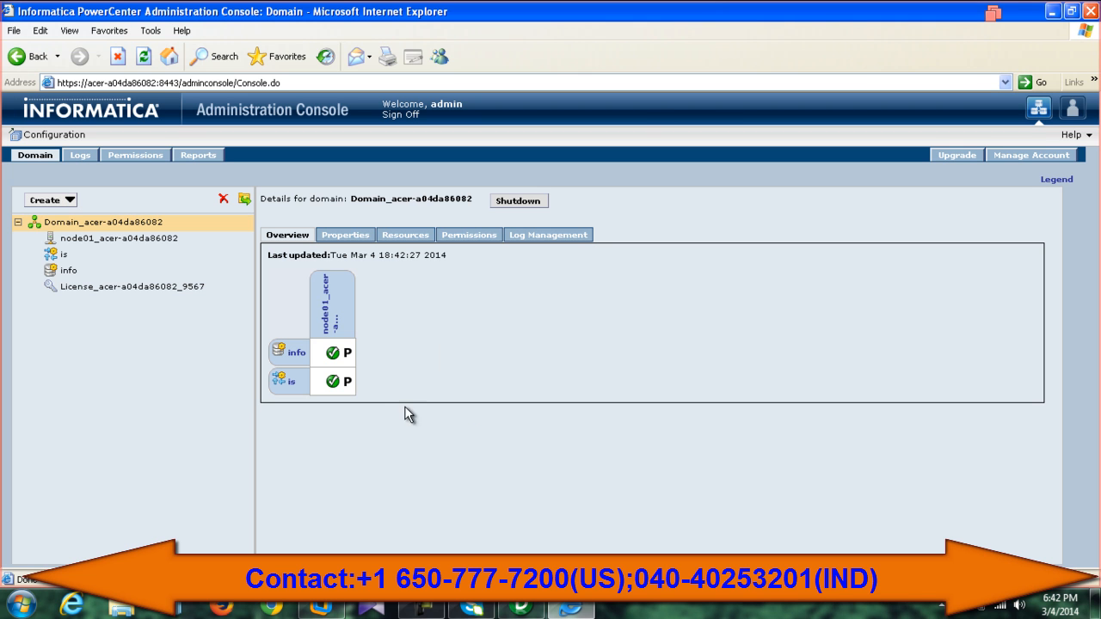
{"action": "mouse_move", "coordinate": [336, 353]}
{"action": "mouse_move", "coordinate": [331, 391]}
Step: Restore Designer, collapse venkat, close the m_param_using mapping and disconnect from info
{"action": "left_click", "coordinate": [1052, 11]}
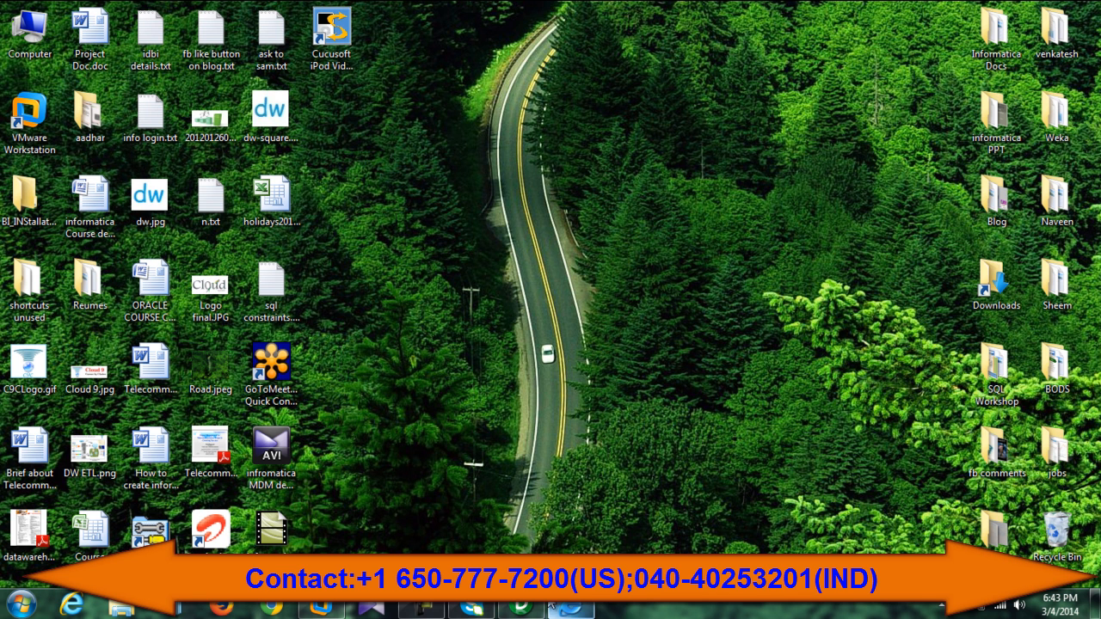
{"action": "left_click", "coordinate": [522, 608]}
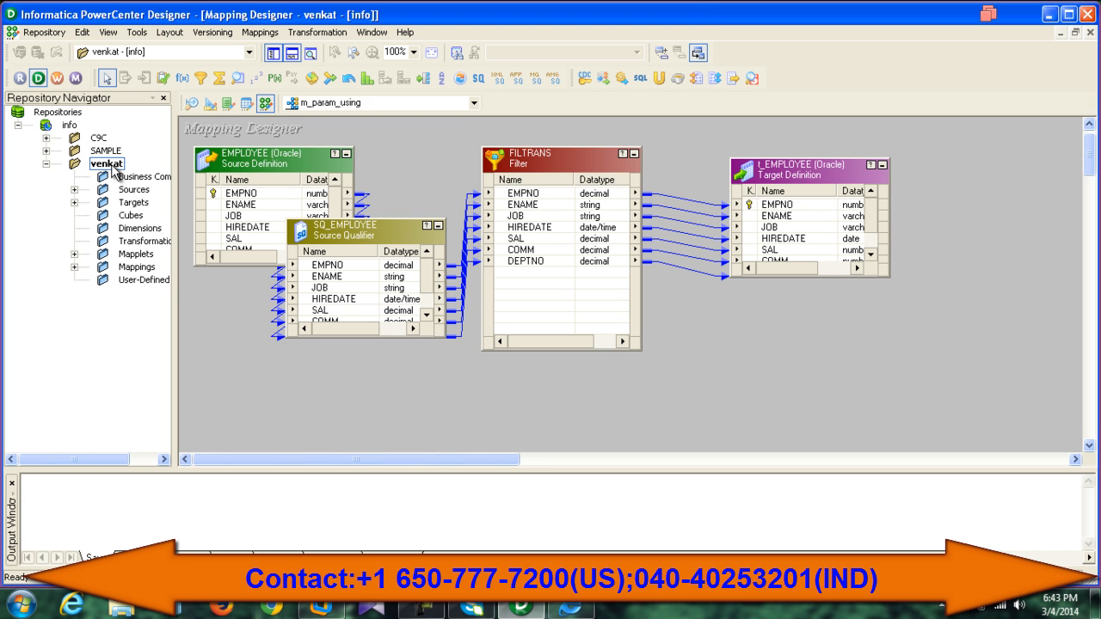
{"action": "left_click", "coordinate": [46, 163]}
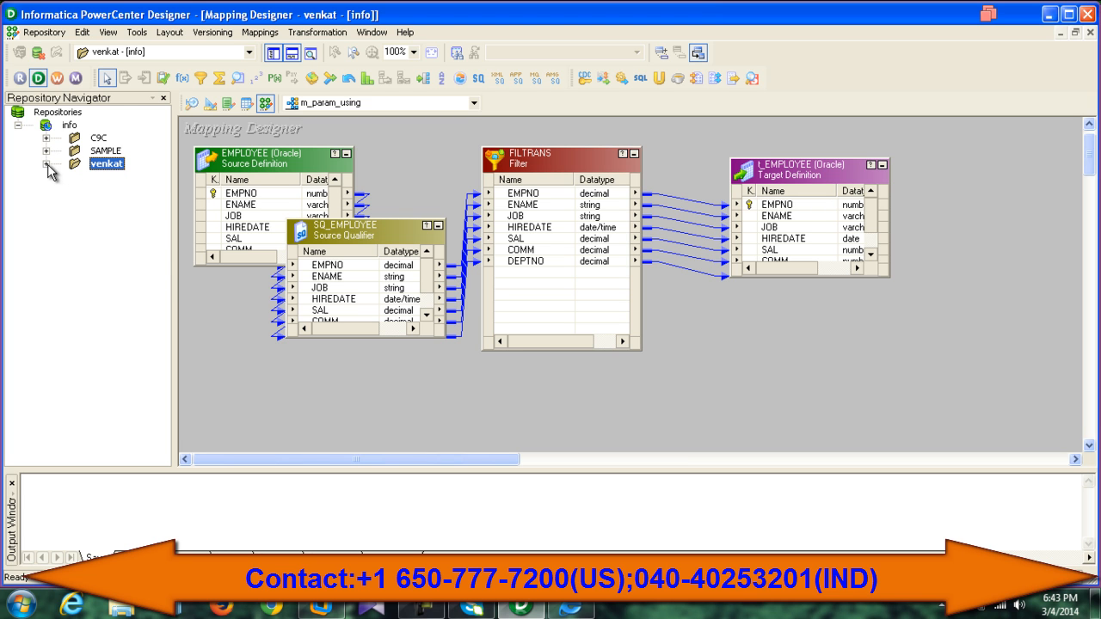
{"action": "left_click", "coordinate": [38, 53]}
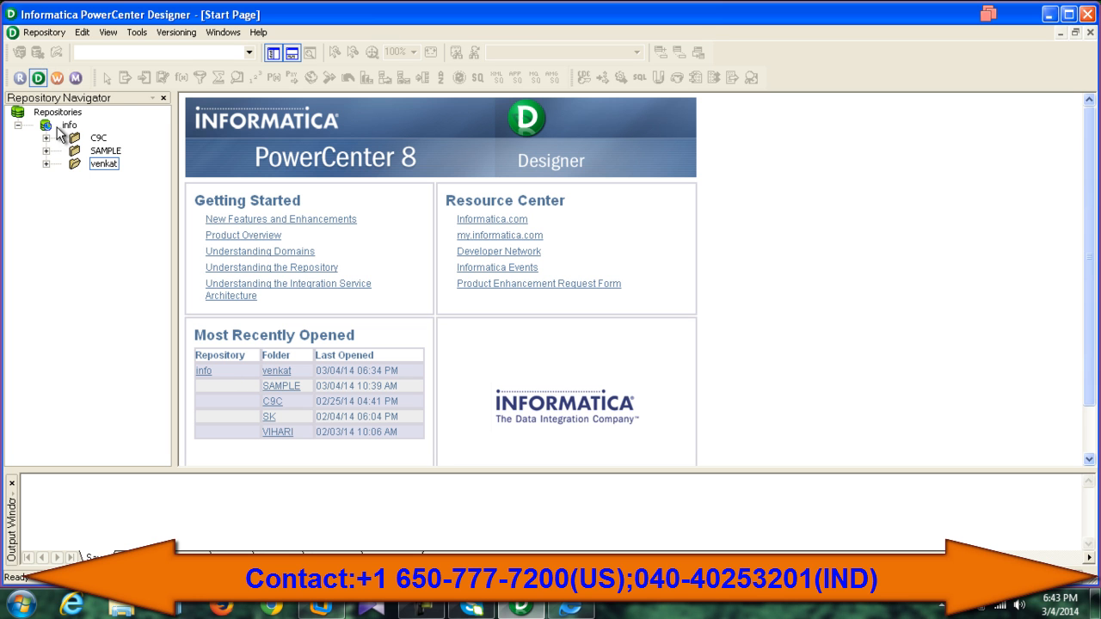
{"action": "left_click", "coordinate": [38, 53]}
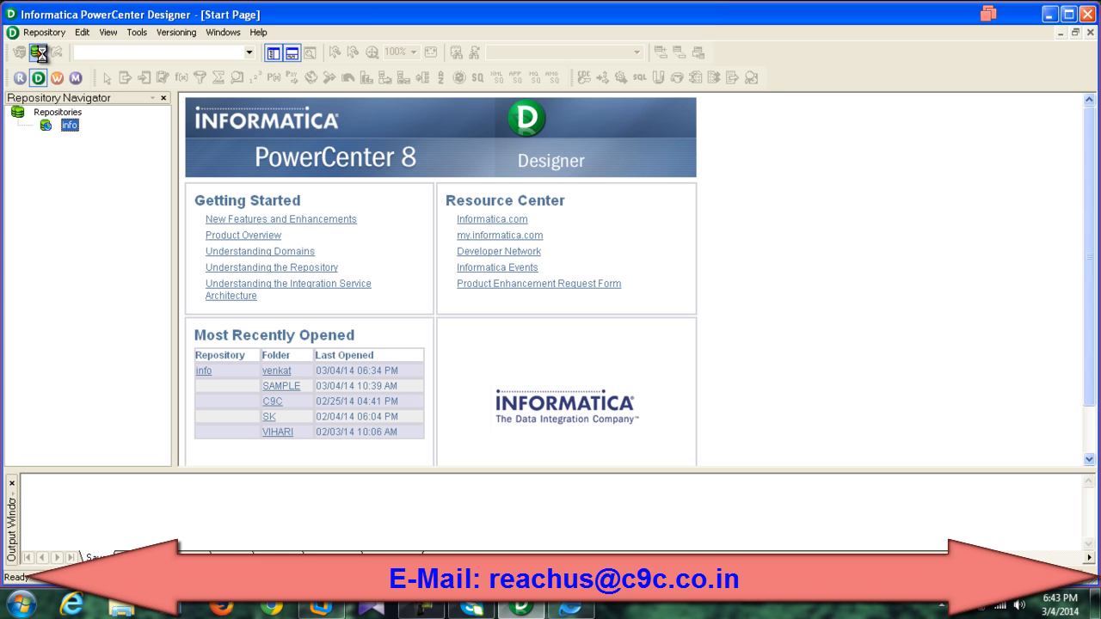
Step: Reconnect to the info repository by entering the repository password
{"action": "left_click", "coordinate": [19, 52]}
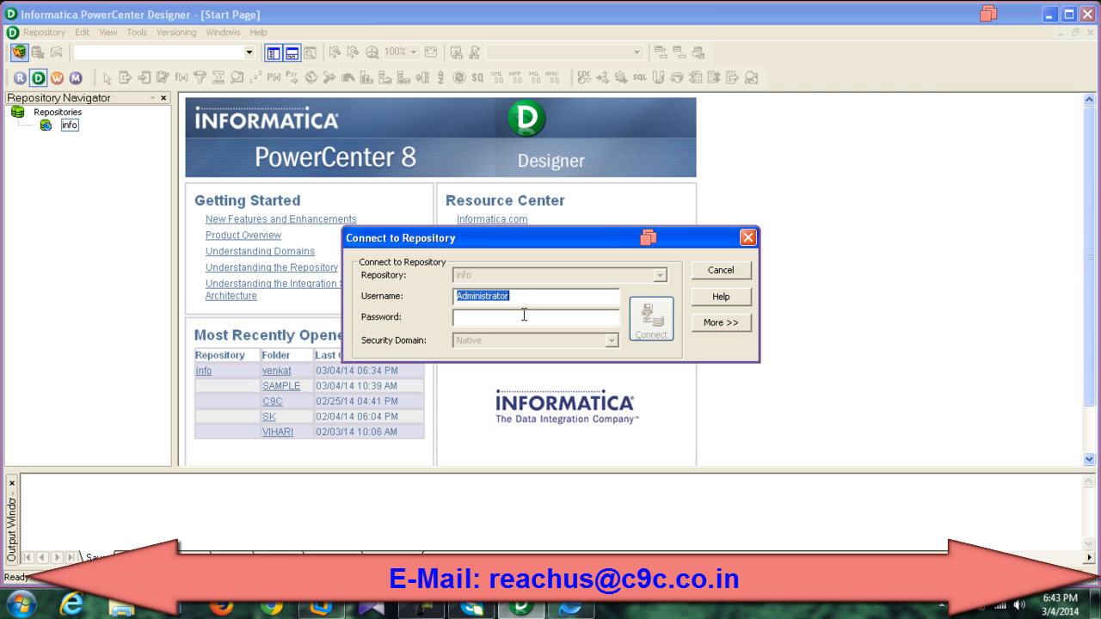
{"action": "left_click", "coordinate": [484, 317]}
{"action": "type", "text": "Administrator"}
{"action": "left_click", "coordinate": [647, 319]}
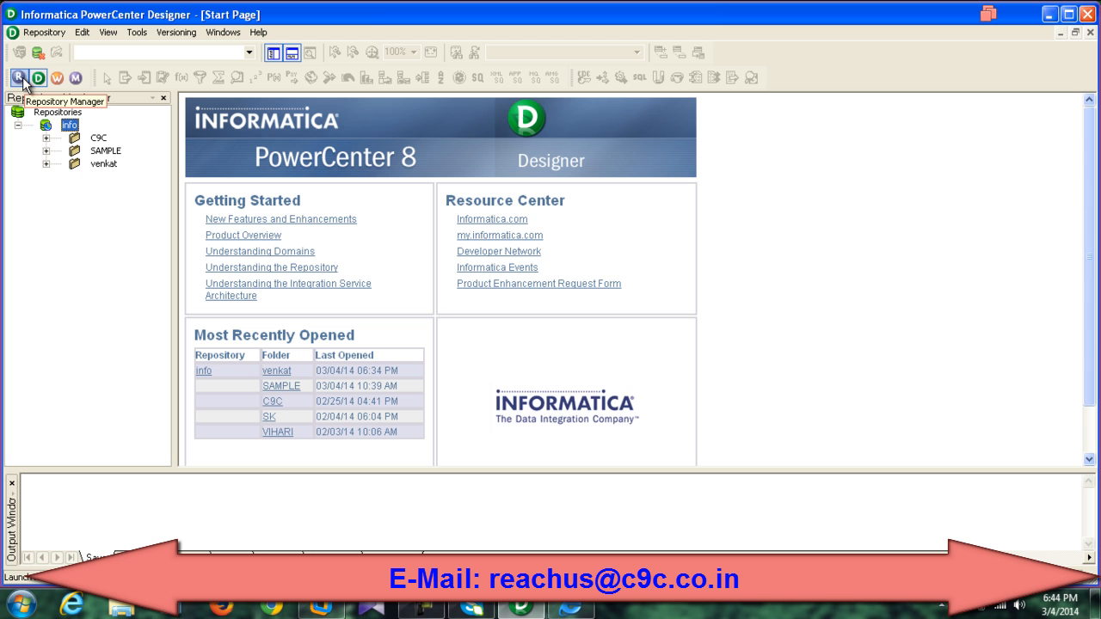
Step: Launch Repository Manager, dismiss the startup tip and reposition its window
{"action": "left_click", "coordinate": [23, 79]}
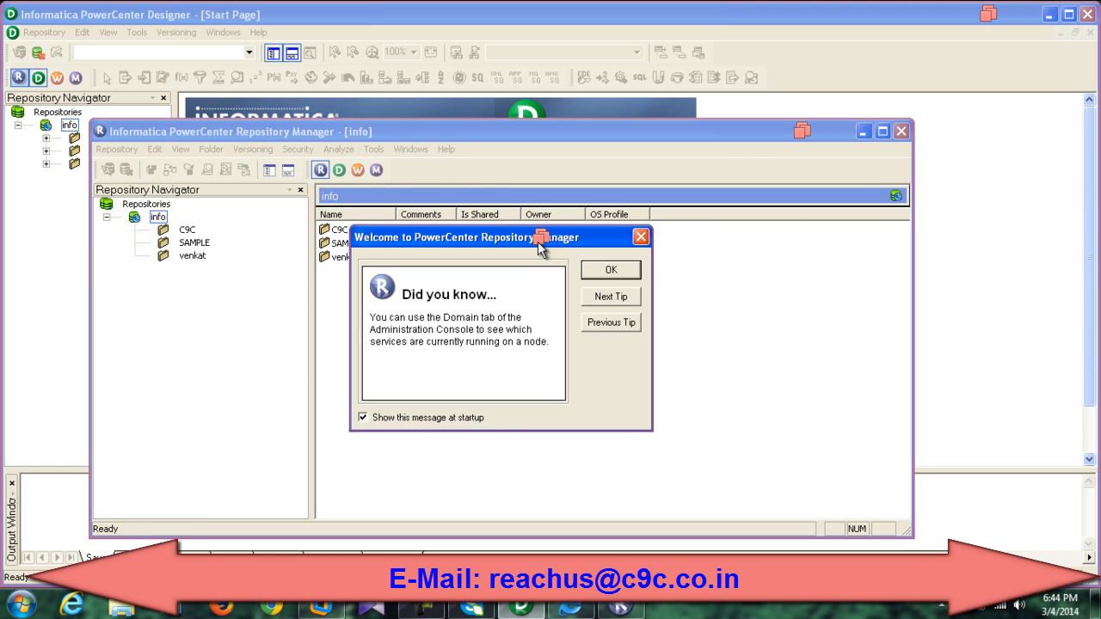
{"action": "left_click", "coordinate": [605, 271]}
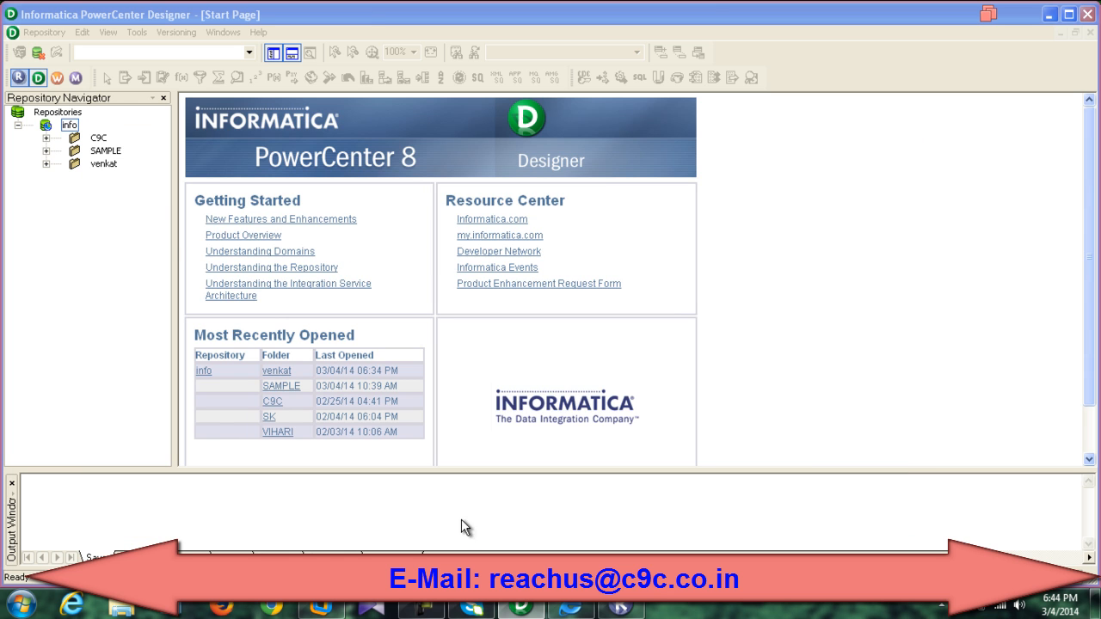
{"action": "left_click", "coordinate": [618, 607]}
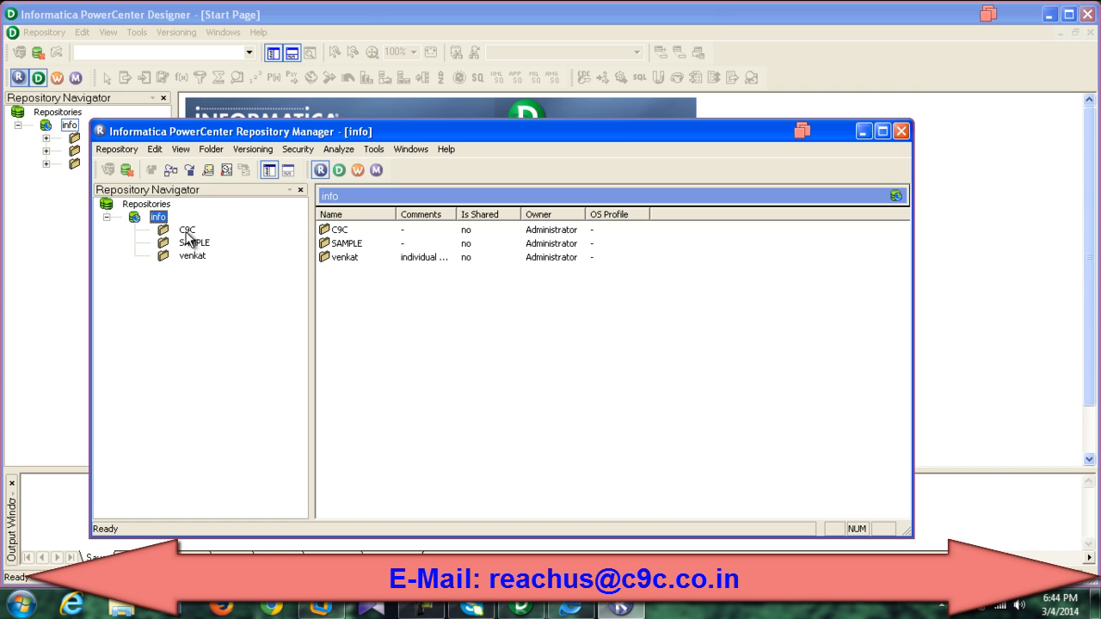
{"action": "left_click", "coordinate": [211, 150]}
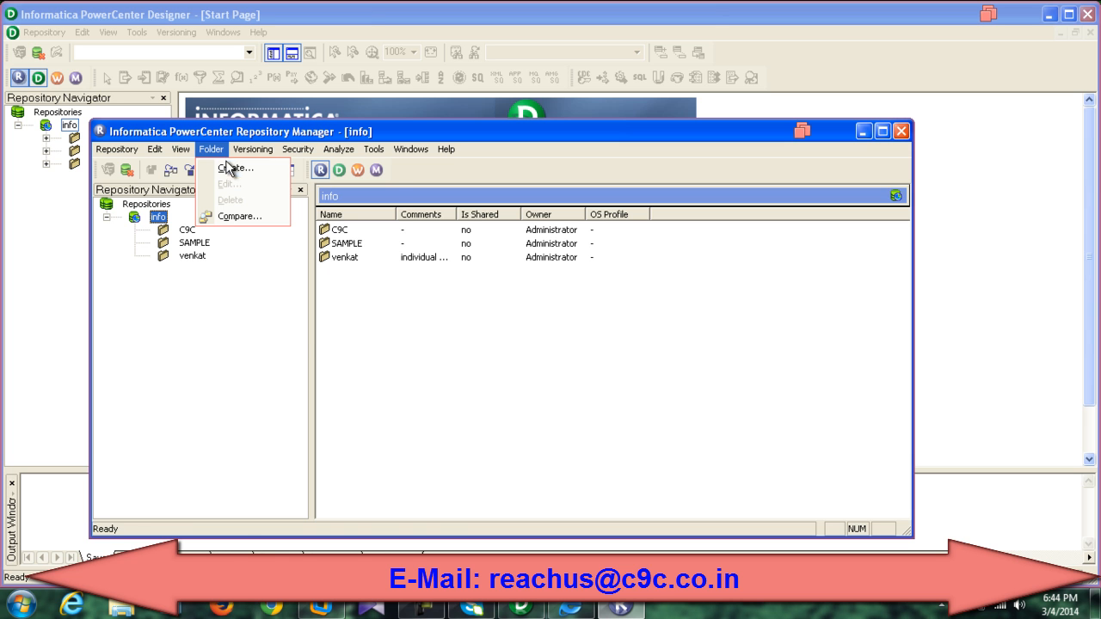
{"action": "left_click_drag", "start_coordinate": [277, 131], "coordinate": [396, 118]}
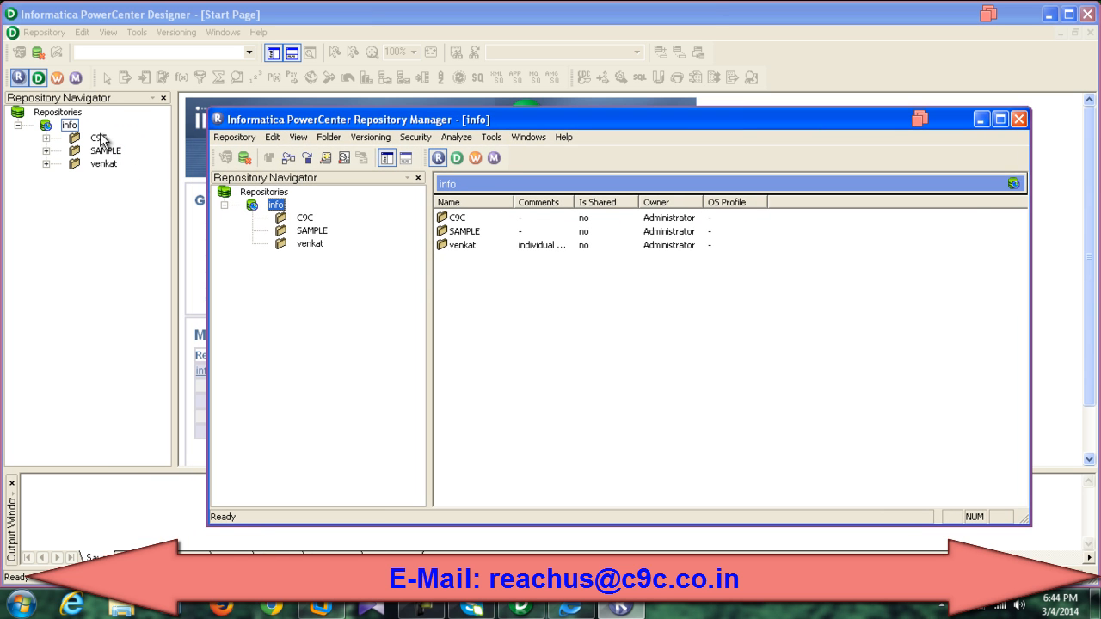
Step: Create a folder named practice in the info repository, then close the info view
{"action": "left_click", "coordinate": [328, 140]}
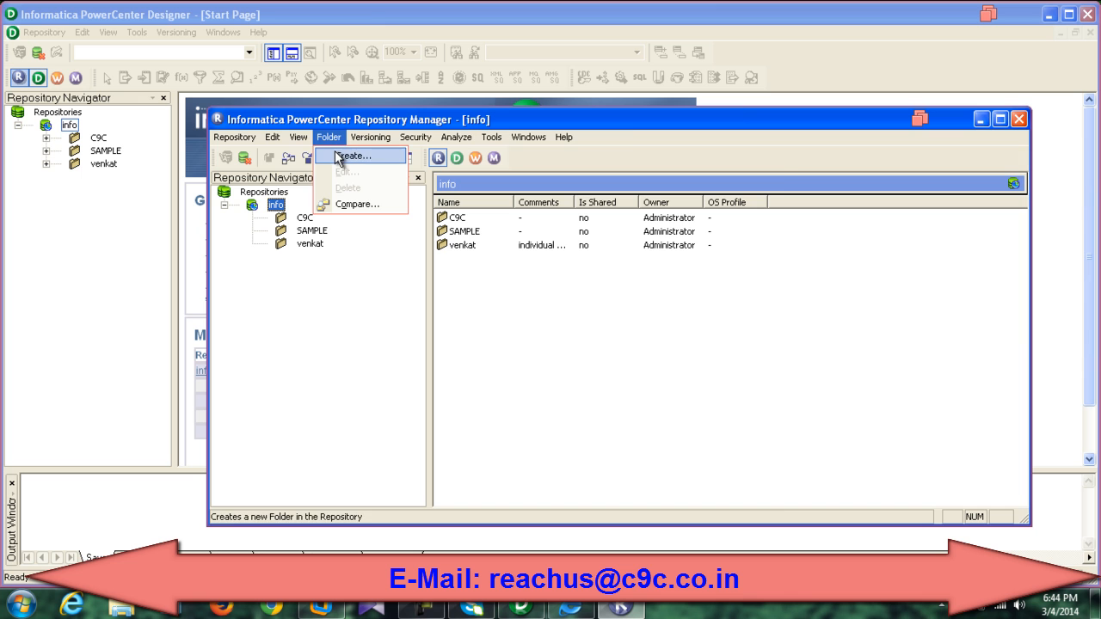
{"action": "left_click", "coordinate": [351, 155]}
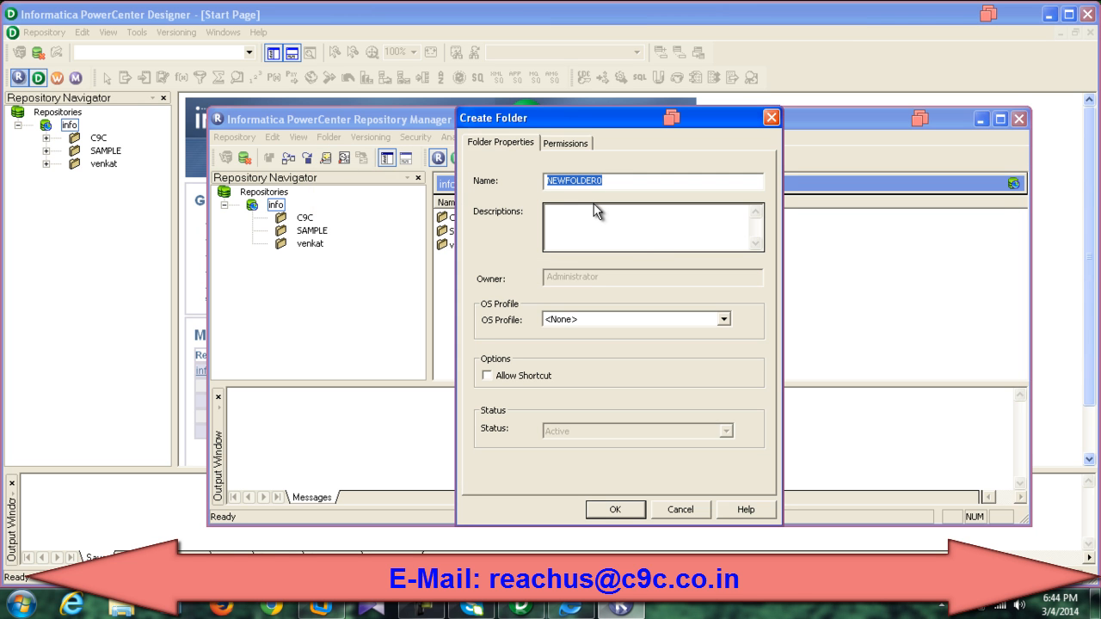
{"action": "type", "text": "practice"}
{"action": "key", "text": "Return"}
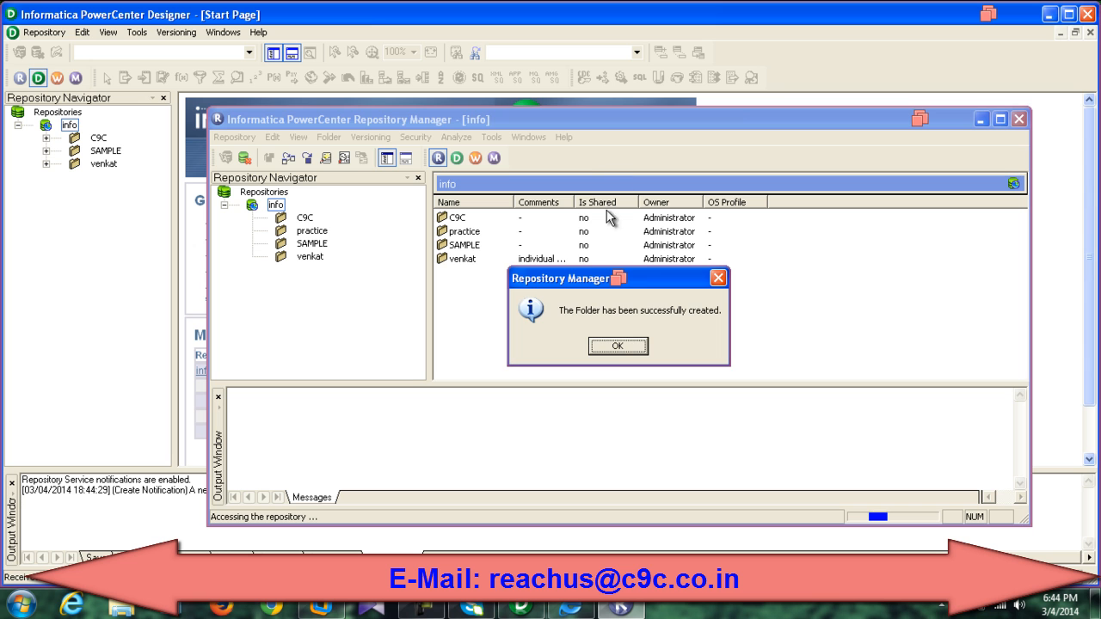
{"action": "left_click", "coordinate": [609, 348]}
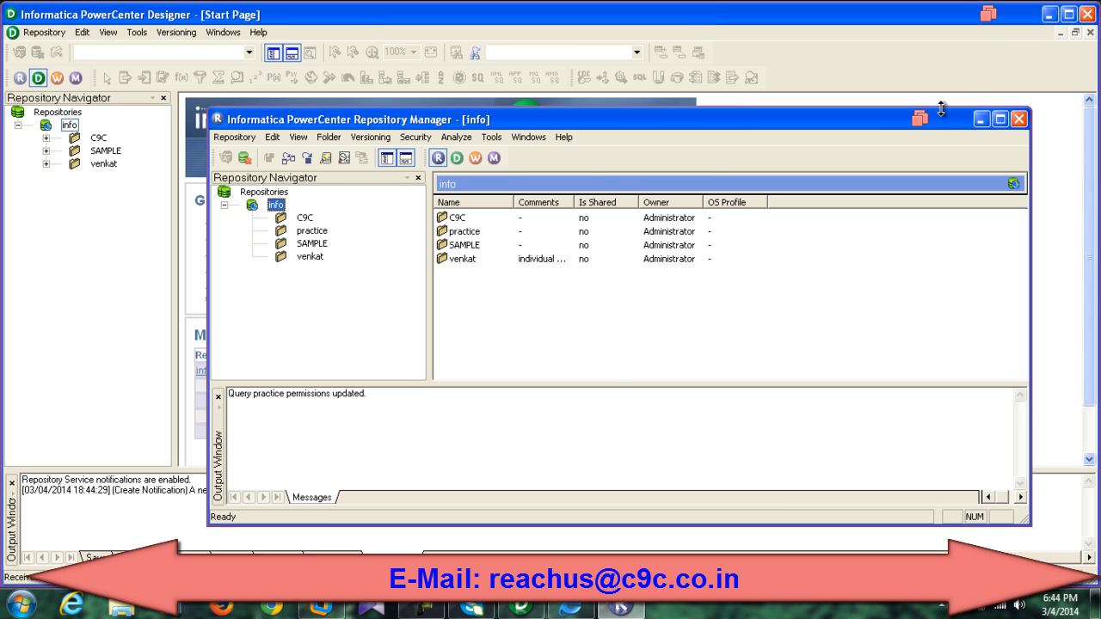
{"action": "left_click", "coordinate": [1019, 121]}
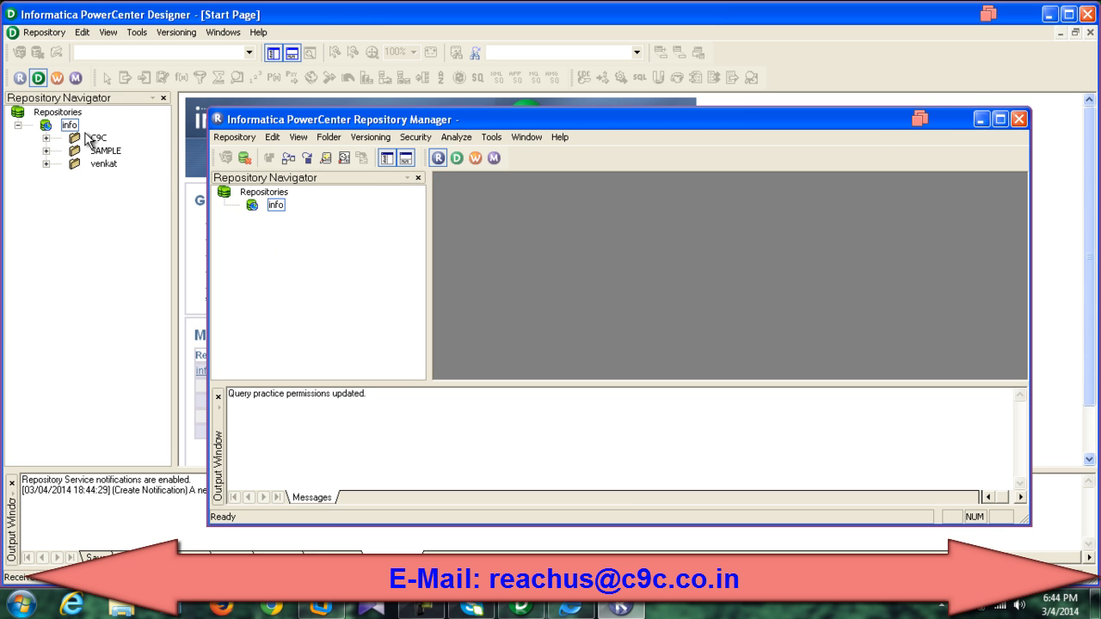
{"action": "left_click", "coordinate": [47, 130]}
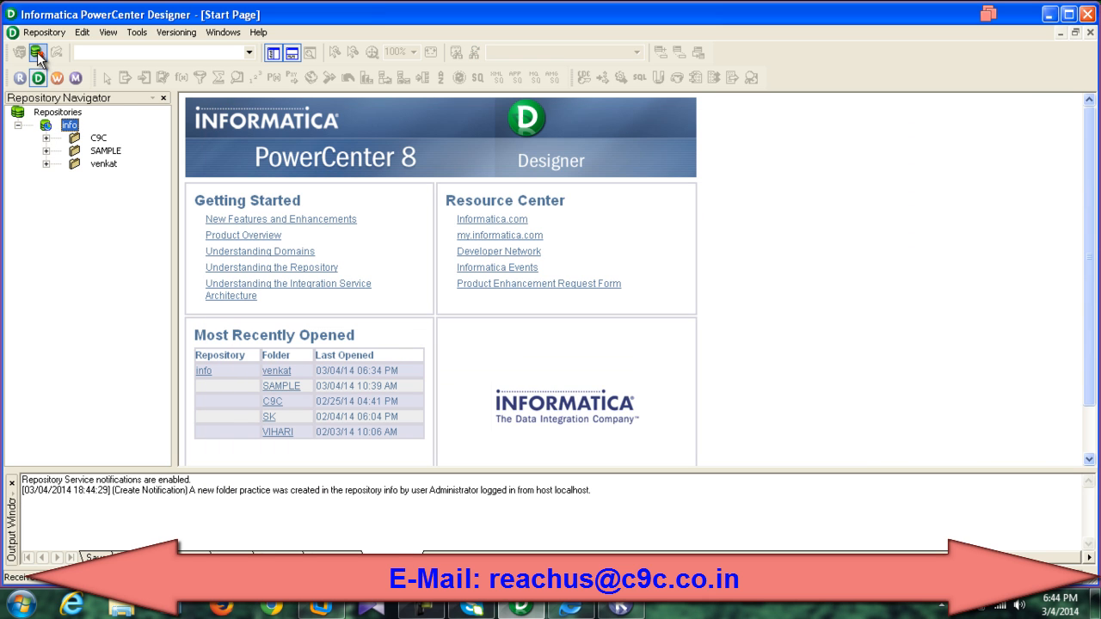
Step: Reconnect Designer to info with the password and open the new practice folder
{"action": "left_click", "coordinate": [36, 52]}
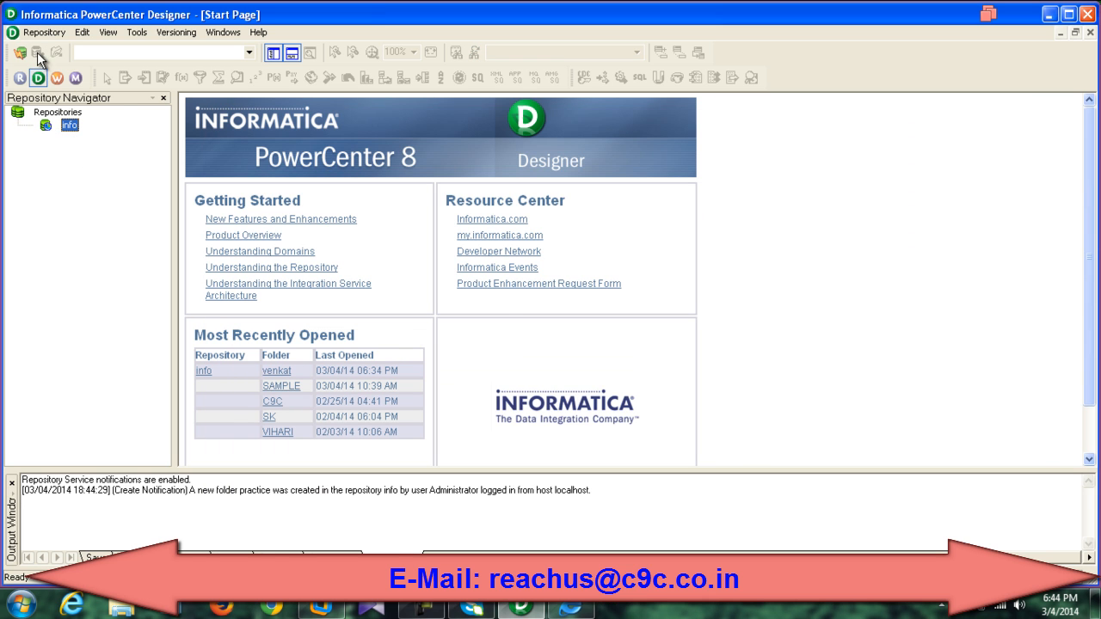
{"action": "left_click", "coordinate": [18, 51]}
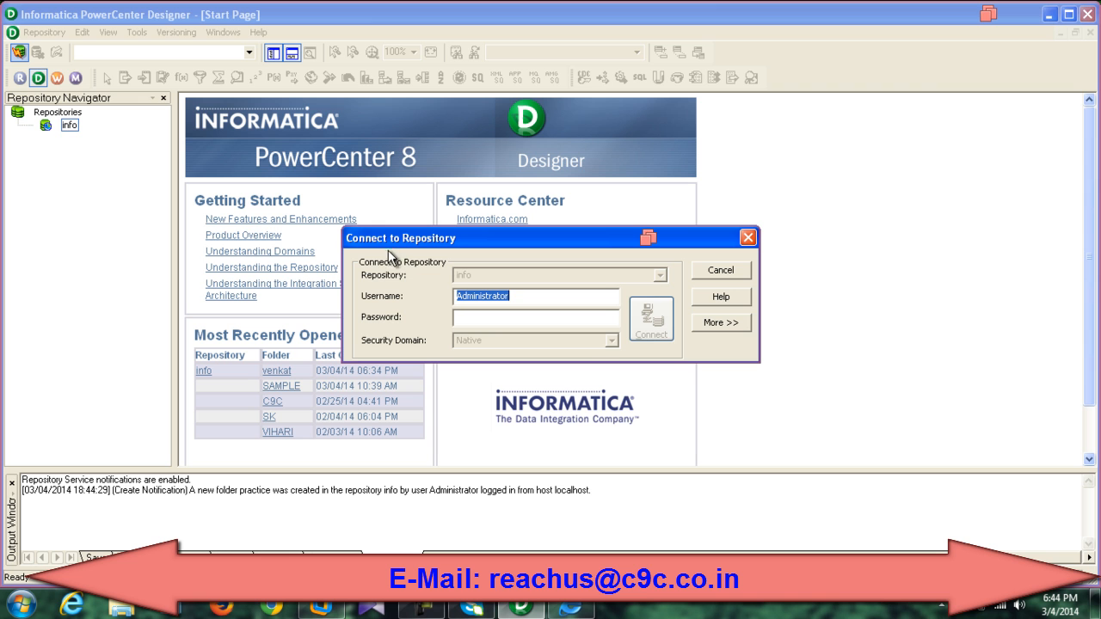
{"action": "left_click", "coordinate": [475, 316]}
{"action": "type", "text": "Administrator"}
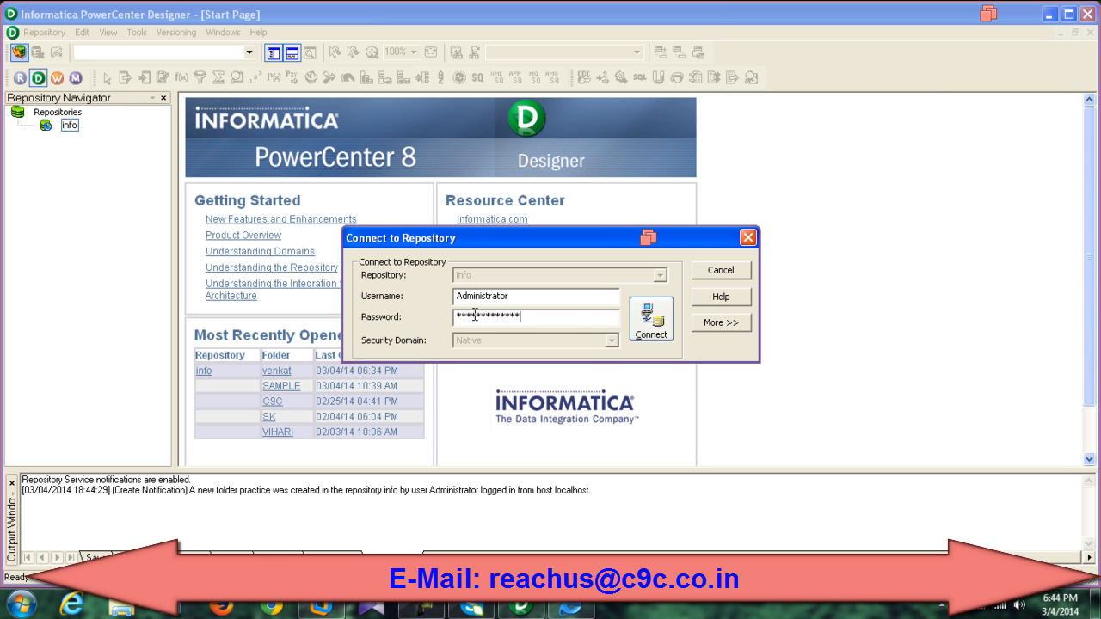
{"action": "left_click", "coordinate": [650, 328]}
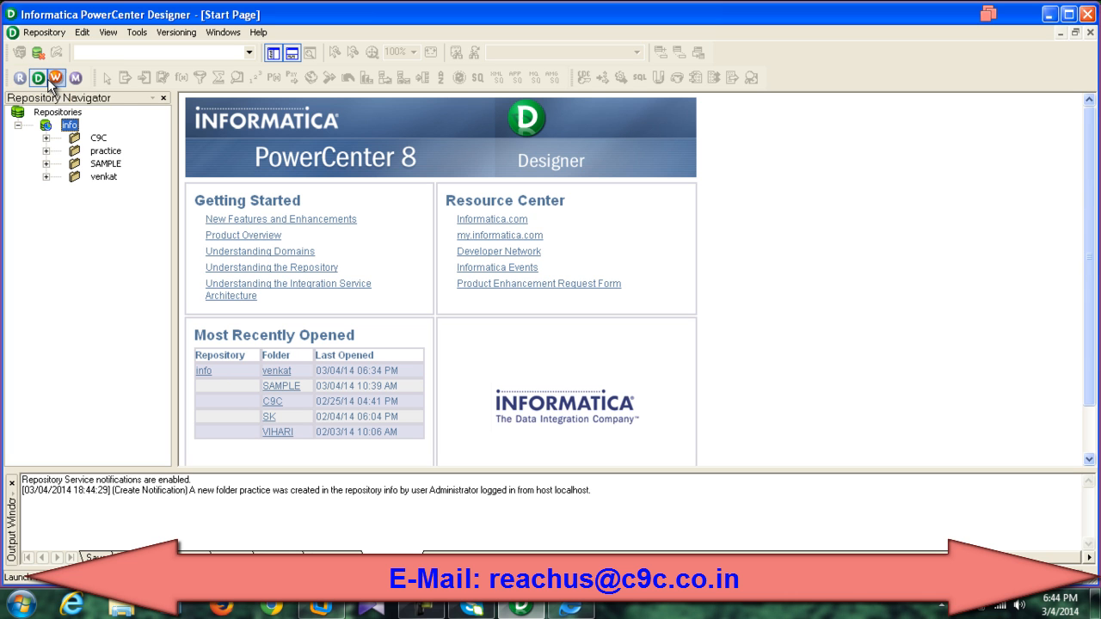
{"action": "left_click", "coordinate": [103, 153]}
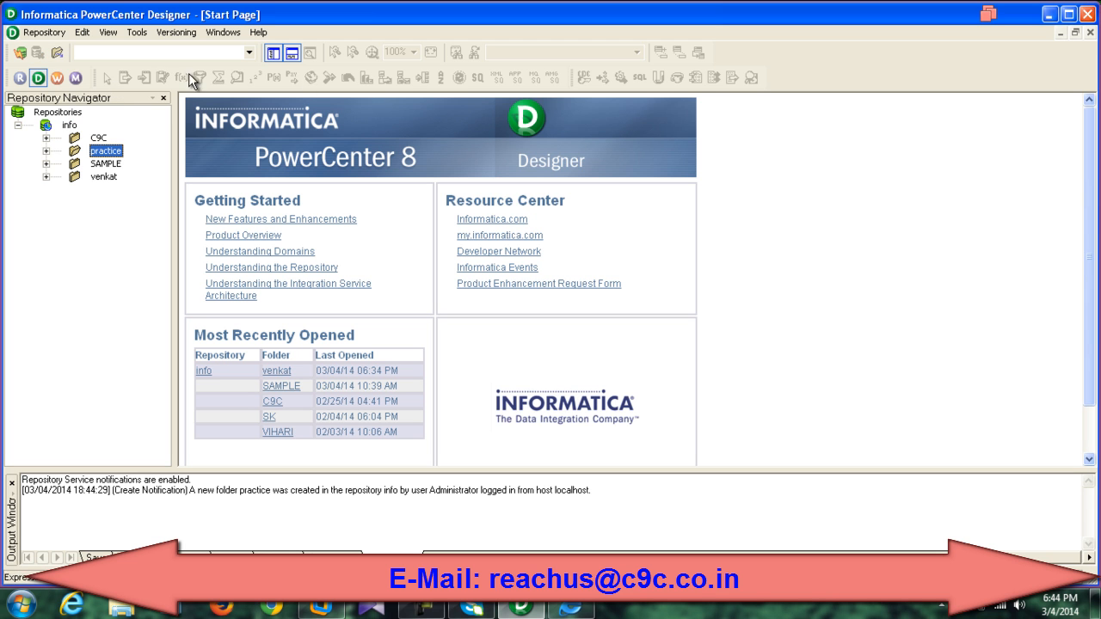
{"action": "double_click", "coordinate": [101, 152]}
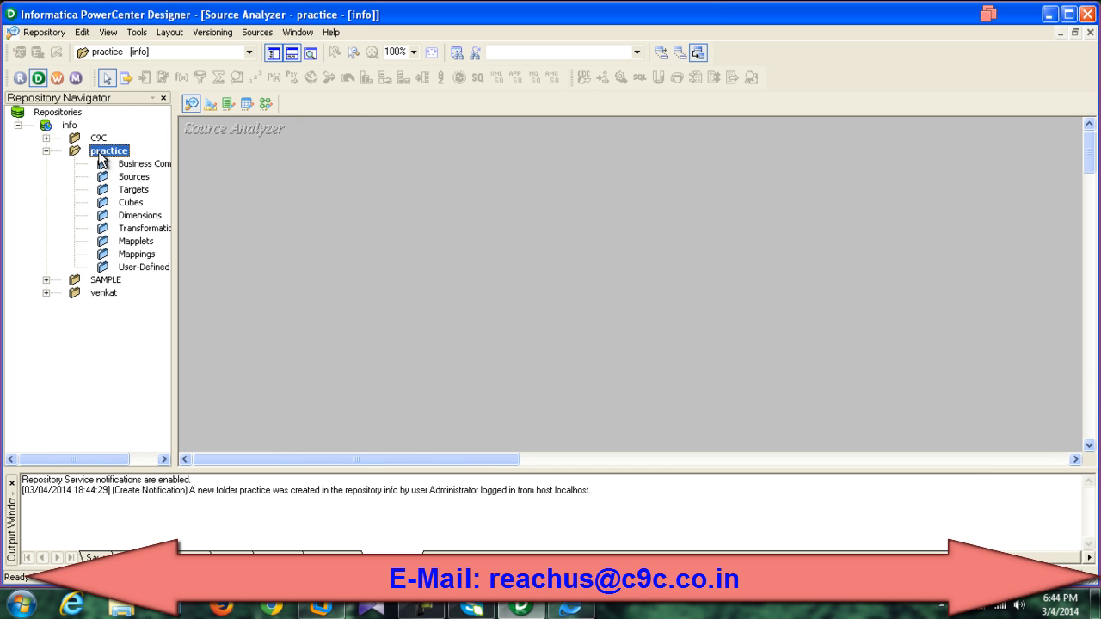
Step: Focus the empty Source Analyzer workspace and open the Sources menu
{"action": "left_click", "coordinate": [354, 183]}
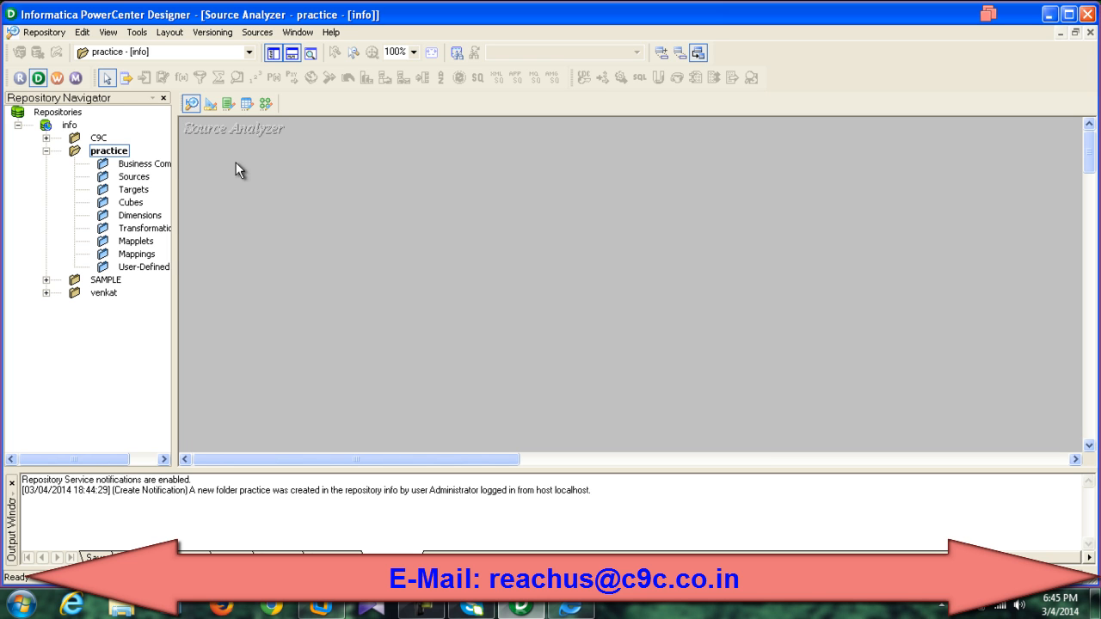
{"action": "left_click", "coordinate": [270, 35]}
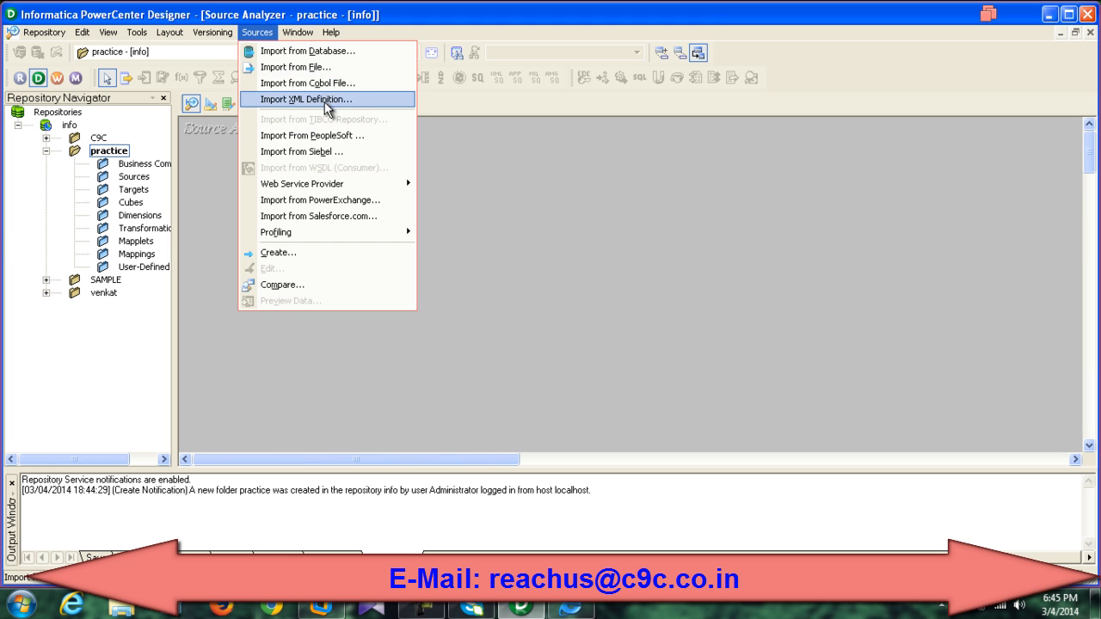
Step: Start Import from Database and keep oracle as the ODBC data source
{"action": "left_click", "coordinate": [321, 55]}
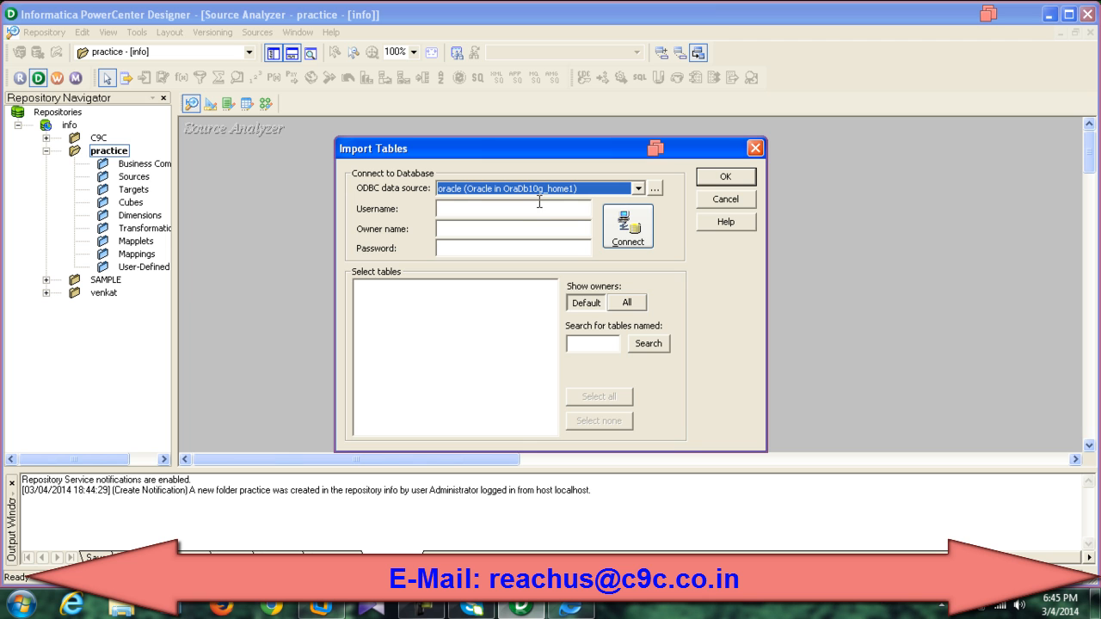
{"action": "left_click", "coordinate": [639, 188]}
{"action": "left_click", "coordinate": [640, 188]}
{"action": "left_click", "coordinate": [656, 188]}
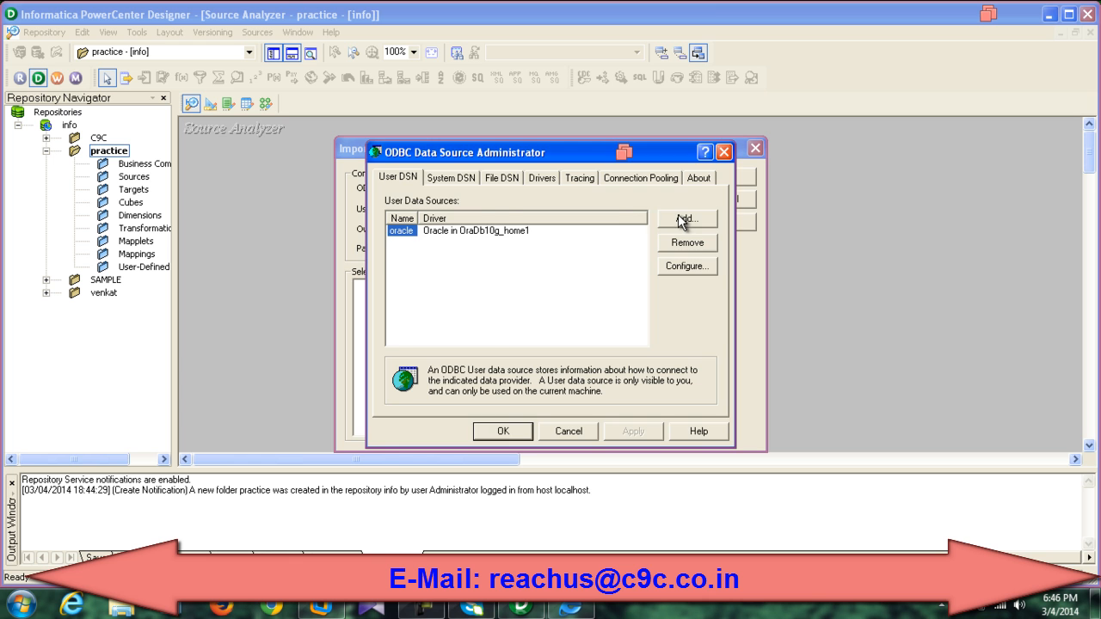
{"action": "left_click", "coordinate": [681, 220]}
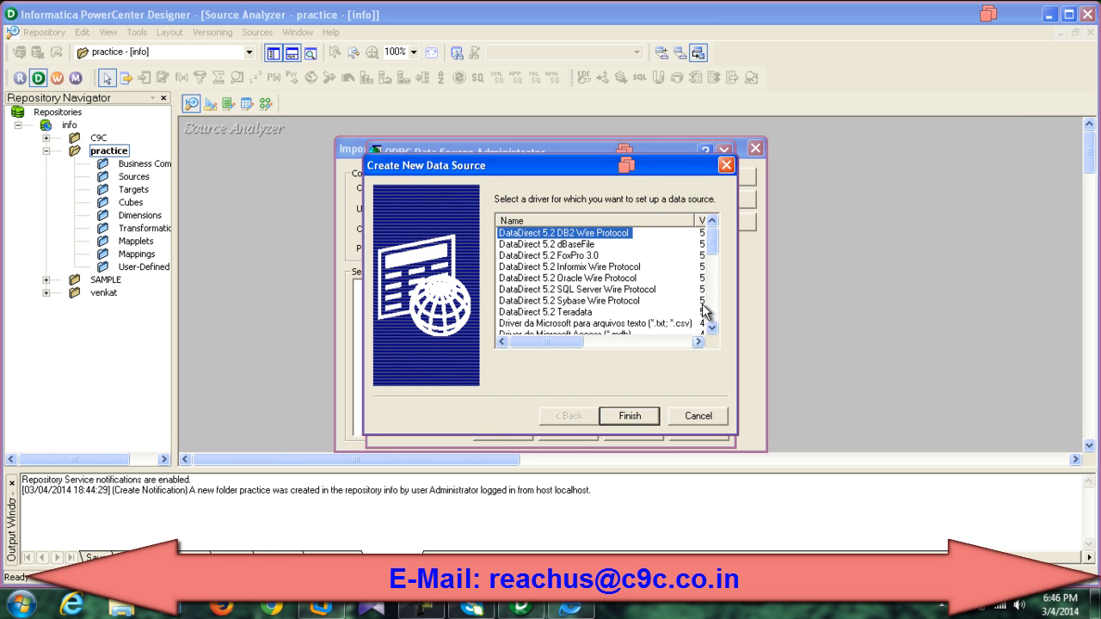
{"action": "left_click_drag", "start_coordinate": [711, 242], "coordinate": [727, 322]}
{"action": "left_click", "coordinate": [698, 417]}
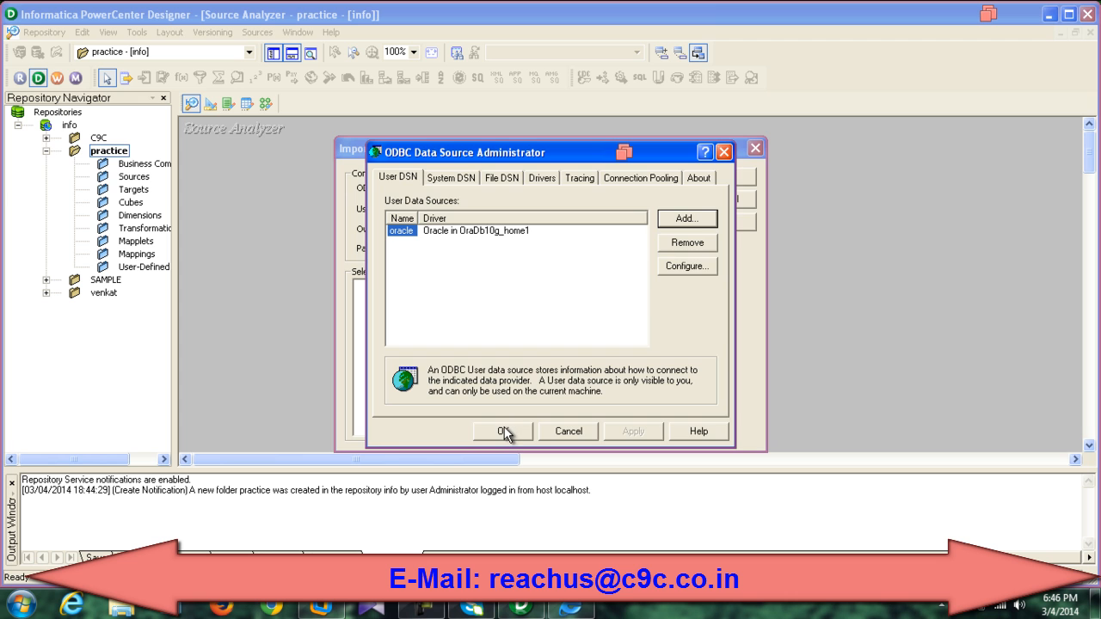
{"action": "left_click", "coordinate": [504, 430]}
Step: Connect as the SOURCE schema owner and select the EMPLOYEE table under SOURCE > TABLES
{"action": "left_click", "coordinate": [501, 213]}
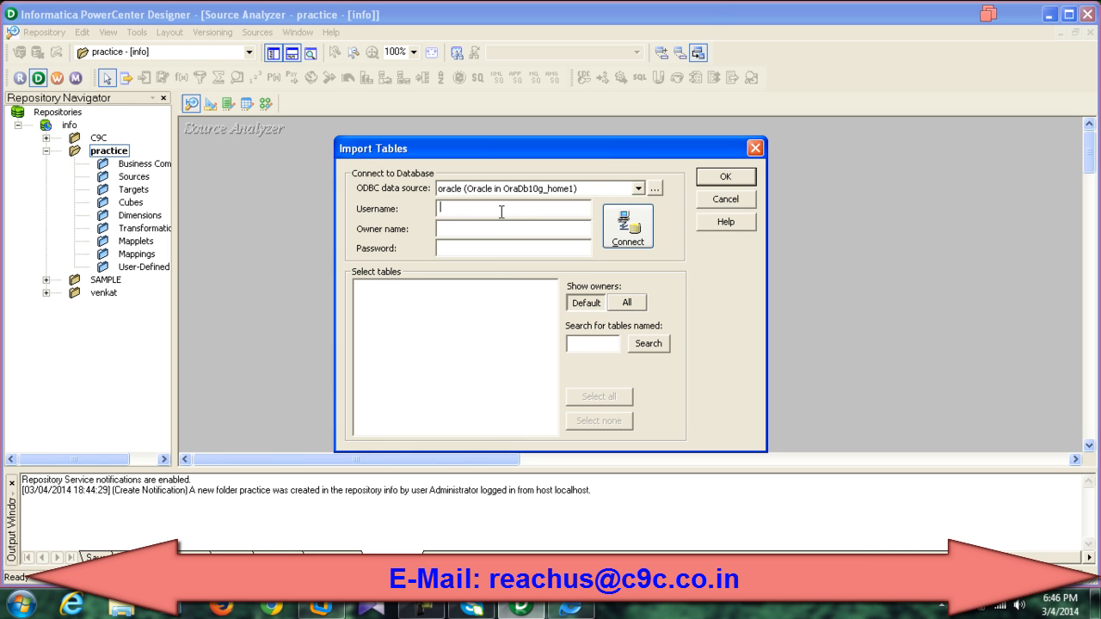
{"action": "type", "text": "source"}
{"action": "key", "text": "Tab"}
{"action": "key", "text": "Tab"}
{"action": "type", "text": "source"}
{"action": "left_click", "coordinate": [626, 227]}
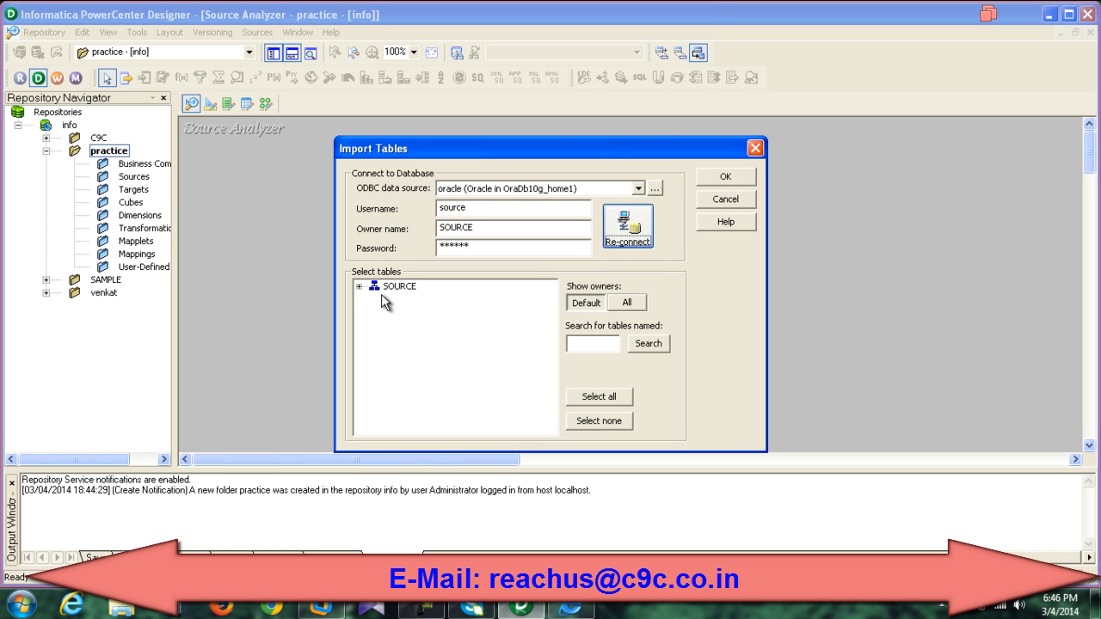
{"action": "left_click", "coordinate": [357, 287]}
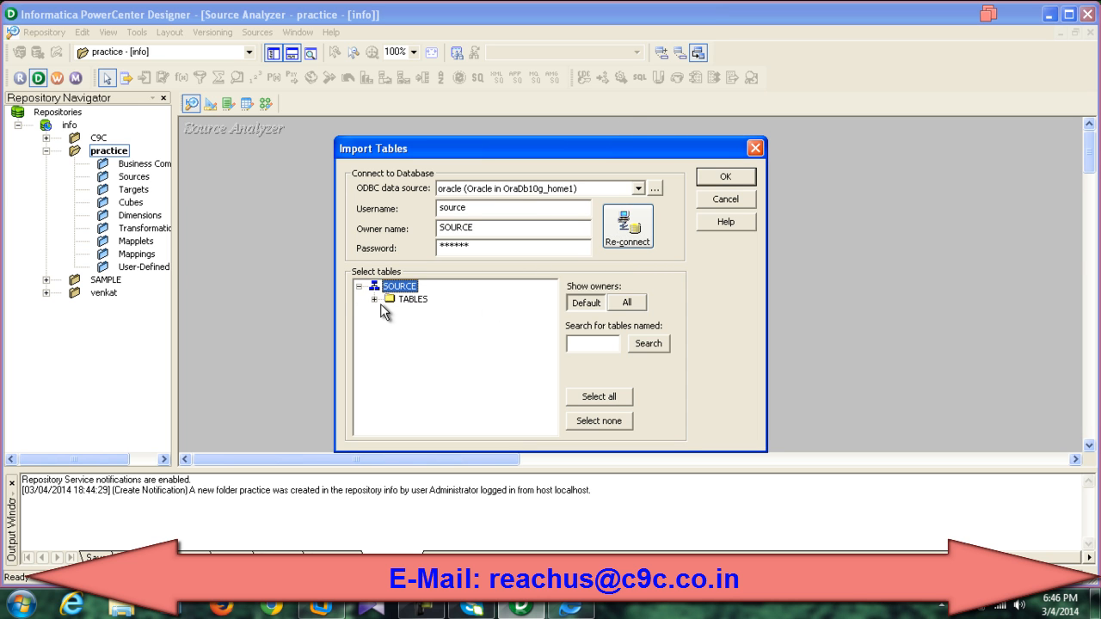
{"action": "left_click", "coordinate": [374, 300]}
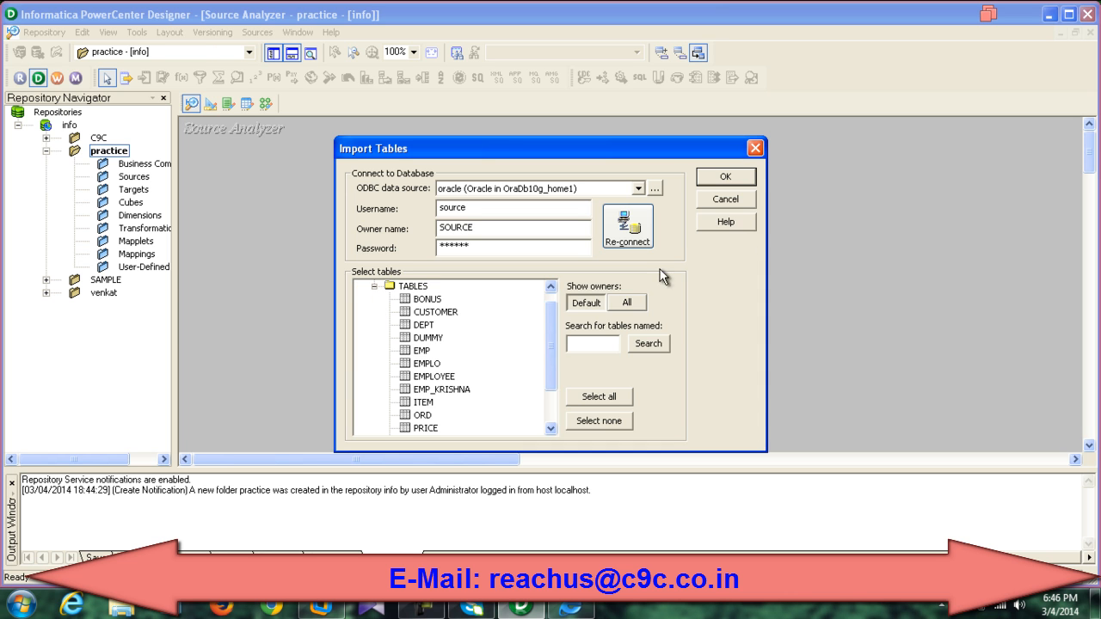
{"action": "left_click_drag", "start_coordinate": [551, 330], "coordinate": [549, 349]}
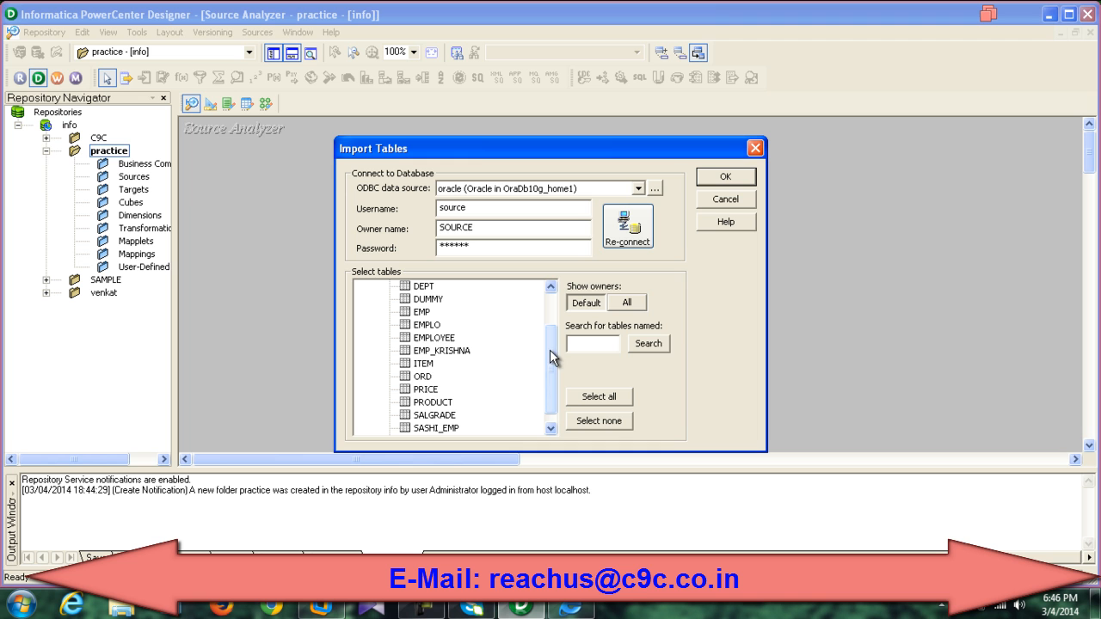
{"action": "left_click", "coordinate": [434, 339]}
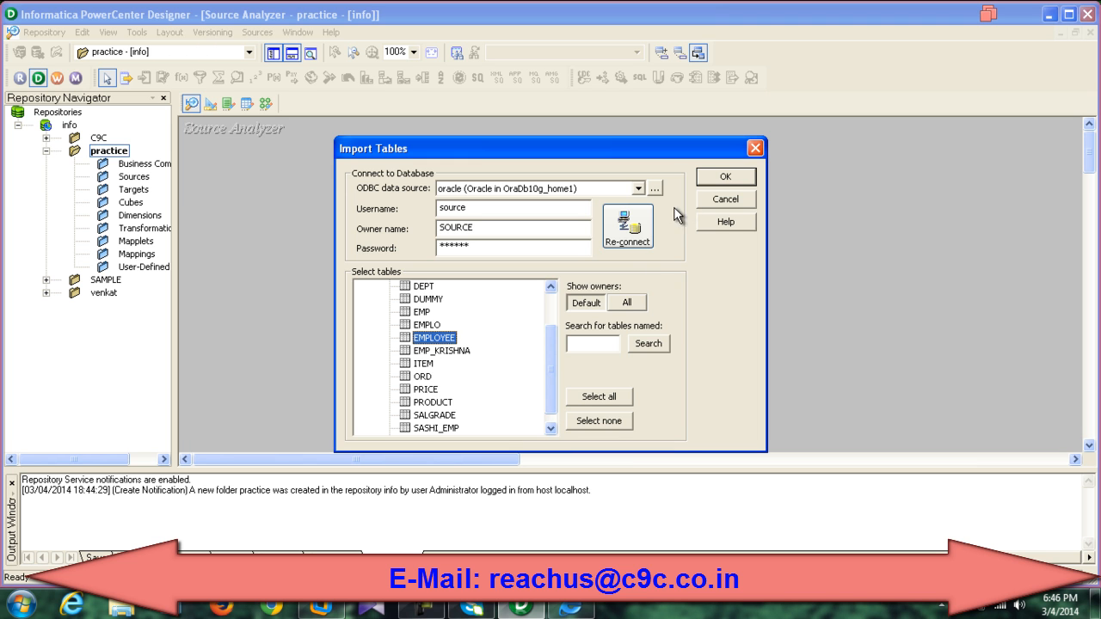
Step: Import EMPLOYEE, enlarge its box to show all columns, and expand Sources > oracle in the navigator
{"action": "left_click", "coordinate": [713, 177]}
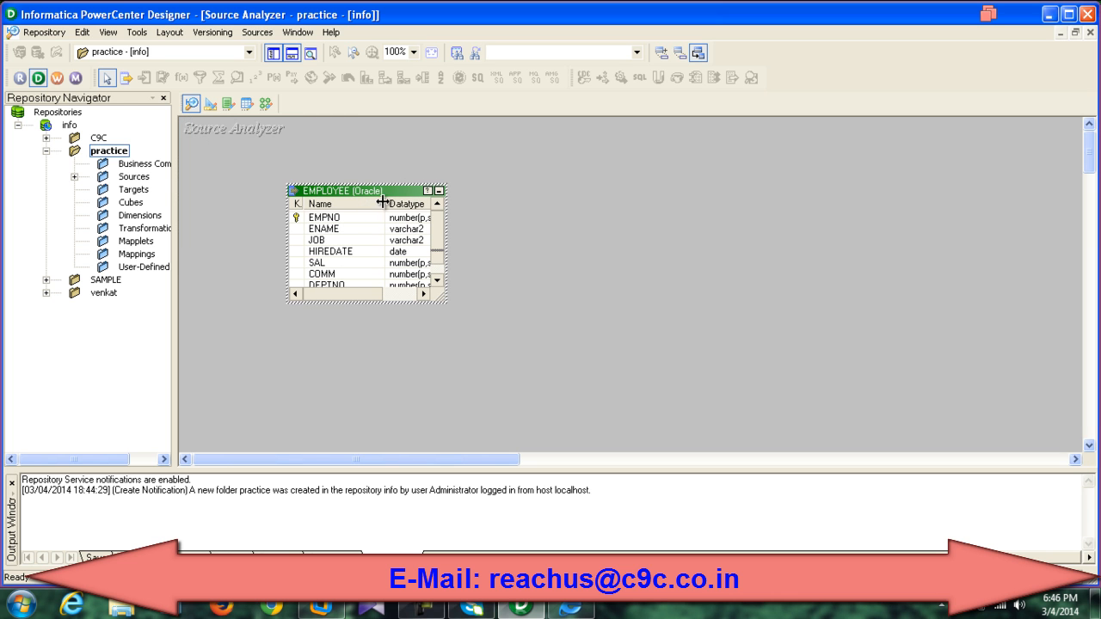
{"action": "left_click_drag", "start_coordinate": [445, 302], "coordinate": [560, 345]}
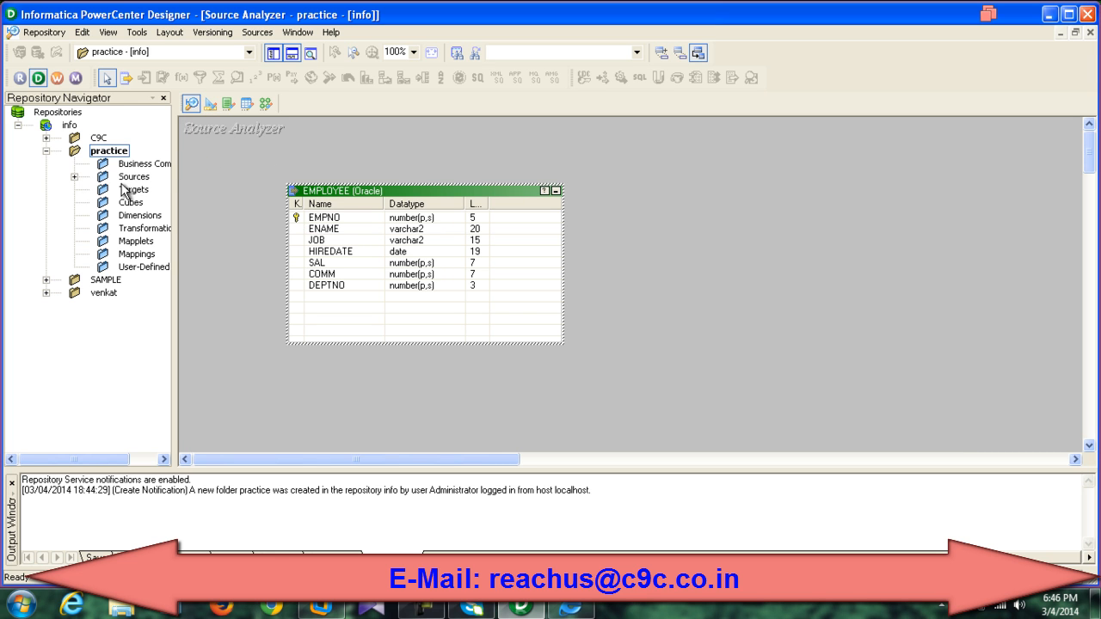
{"action": "left_click", "coordinate": [75, 176]}
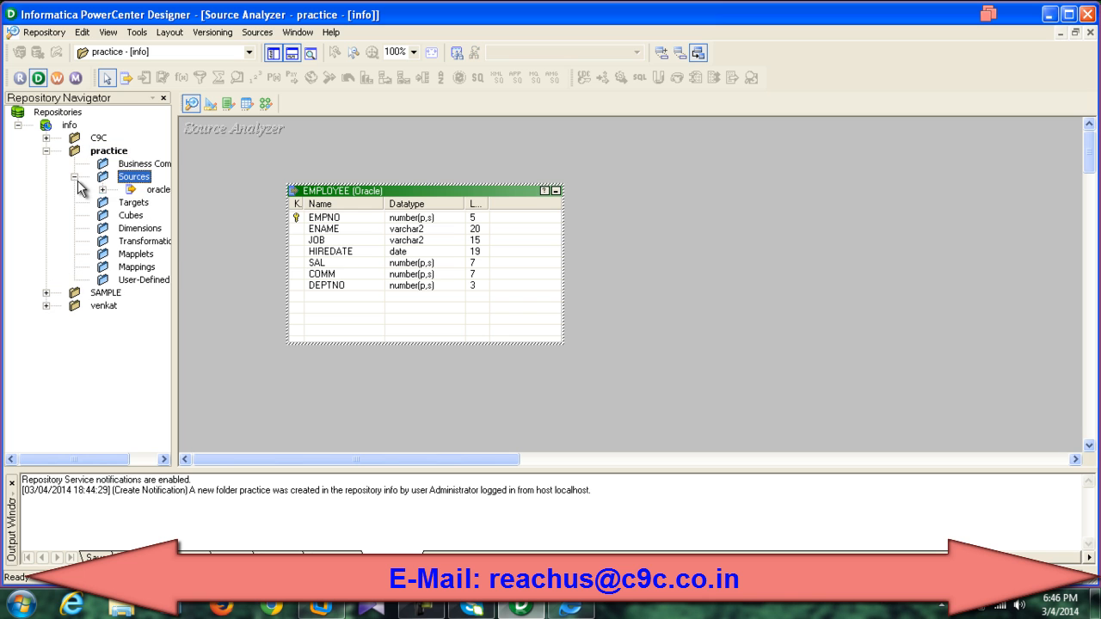
{"action": "left_click", "coordinate": [104, 190]}
Step: Switch to the Mapping Designer and create a mapping named m_Sample via Mappings > Create
{"action": "left_click_drag", "start_coordinate": [115, 456], "coordinate": [138, 464]}
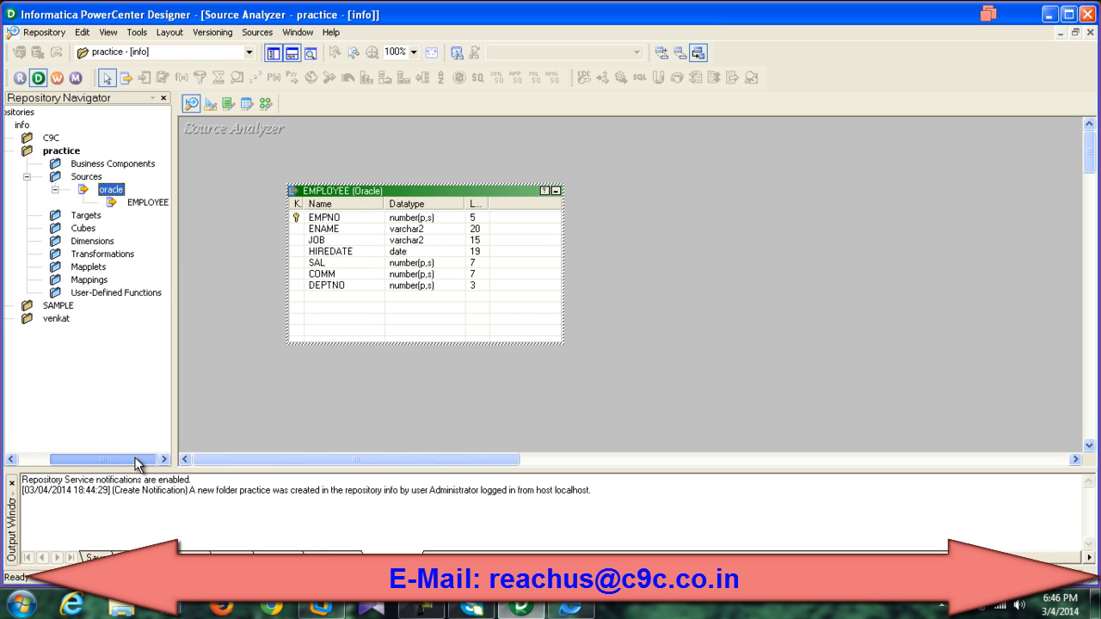
{"action": "left_click", "coordinate": [264, 103]}
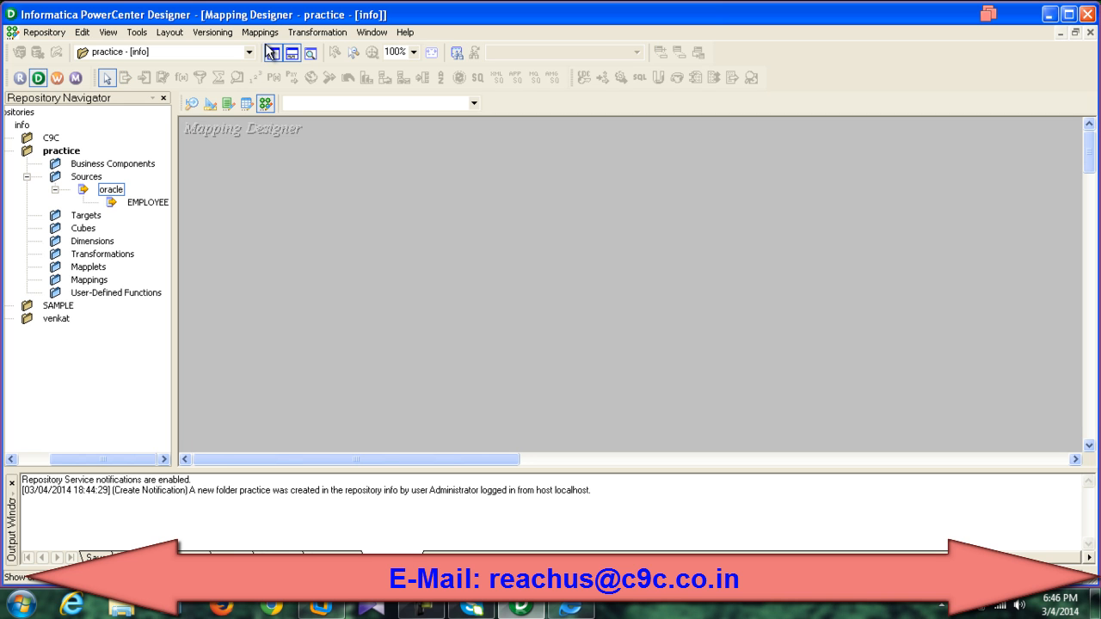
{"action": "left_click", "coordinate": [260, 31]}
{"action": "left_click", "coordinate": [274, 51]}
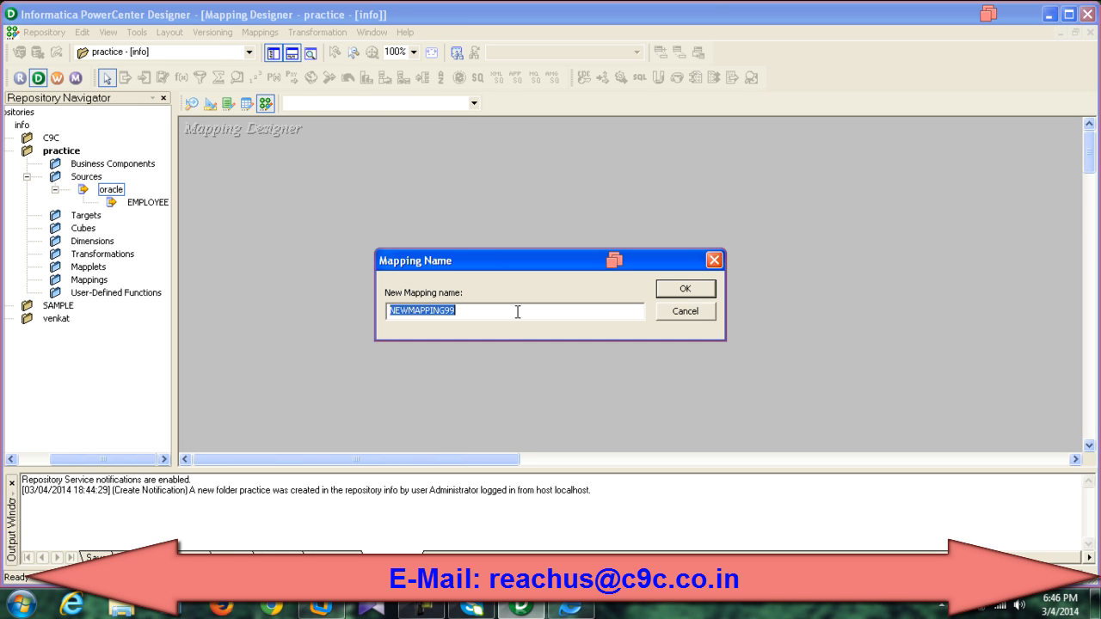
{"action": "type", "text": "m"}
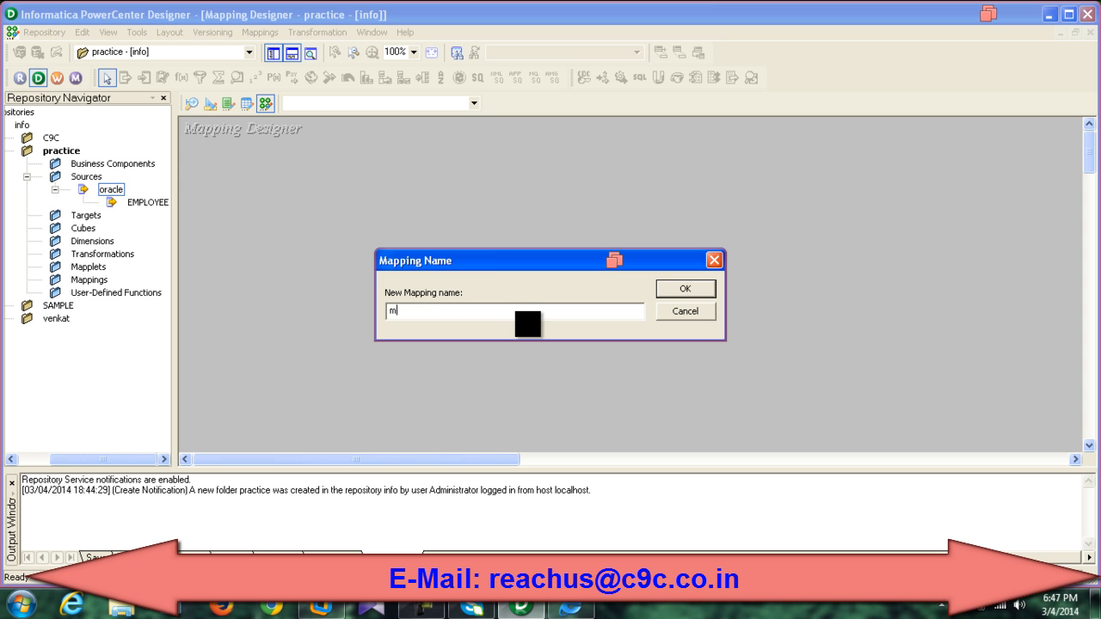
{"action": "type", "text": "_Sample"}
{"action": "key", "text": "Return"}
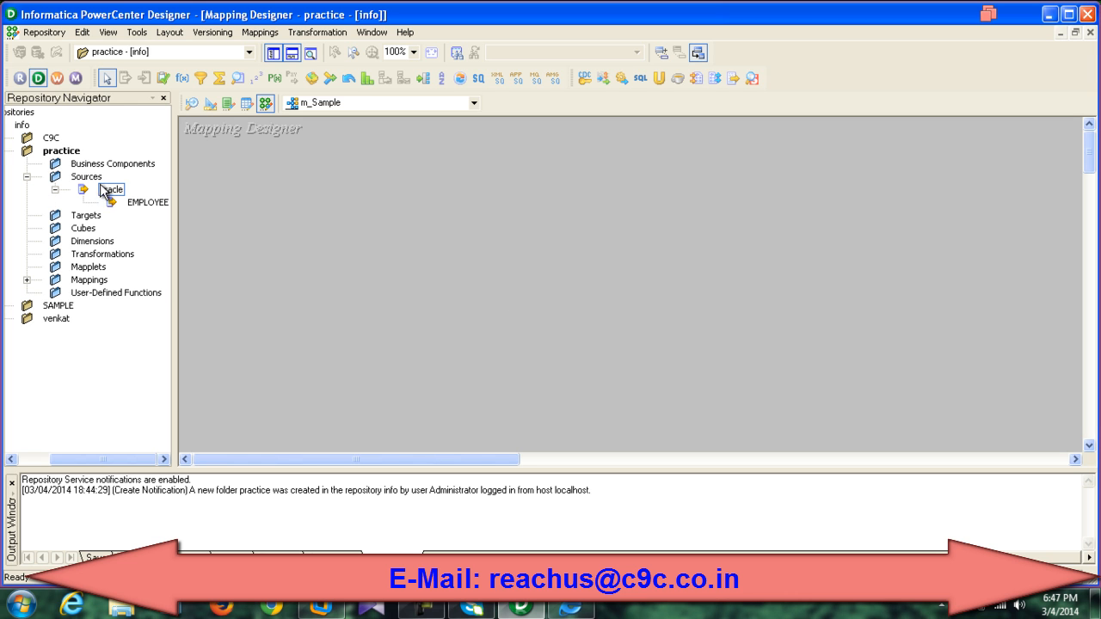
Step: Drag EMPLOYEE into m_Sample and arrange EMPLOYEE and SQ_EMPLOYEE enlarged side by side
{"action": "left_click", "coordinate": [129, 202]}
{"action": "mouse_move", "coordinate": [124, 201]}
{"action": "left_mouse_down"}
{"action": "mouse_move", "coordinate": [309, 189]}
{"action": "mouse_move", "coordinate": [317, 201]}
{"action": "left_mouse_up"}
{"action": "left_click", "coordinate": [476, 255]}
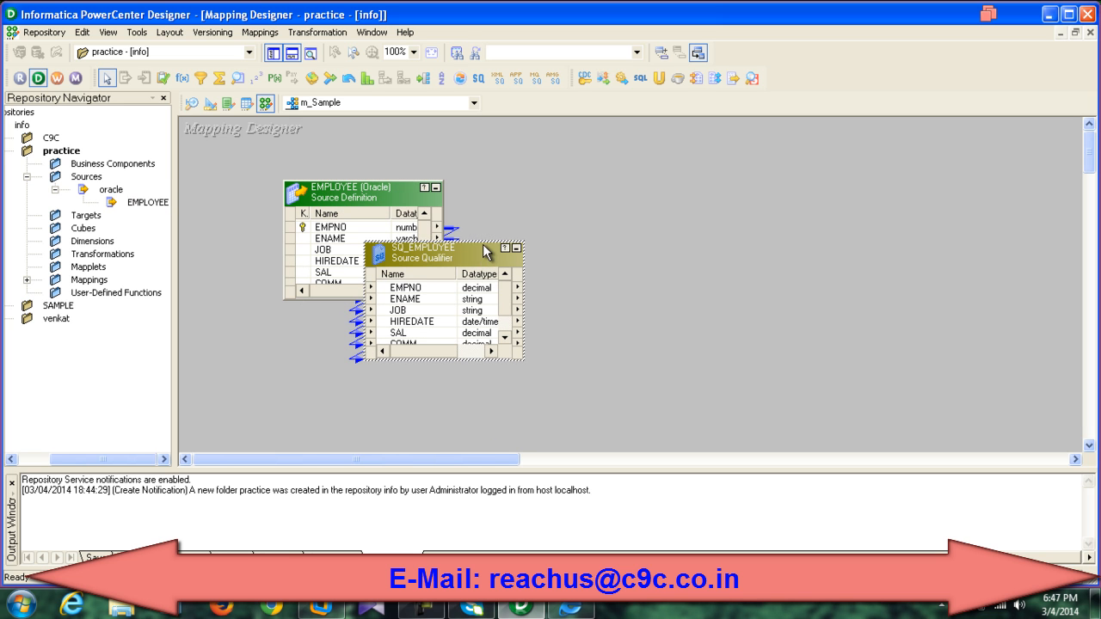
{"action": "left_click_drag", "start_coordinate": [485, 242], "coordinate": [608, 217]}
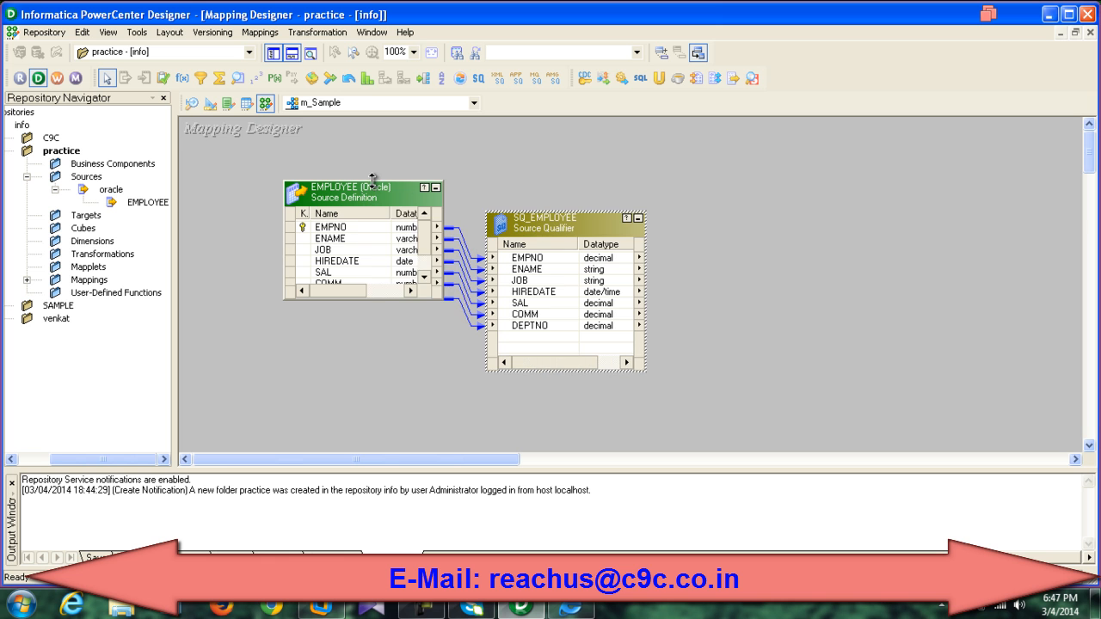
{"action": "left_click_drag", "start_coordinate": [371, 179], "coordinate": [341, 219]}
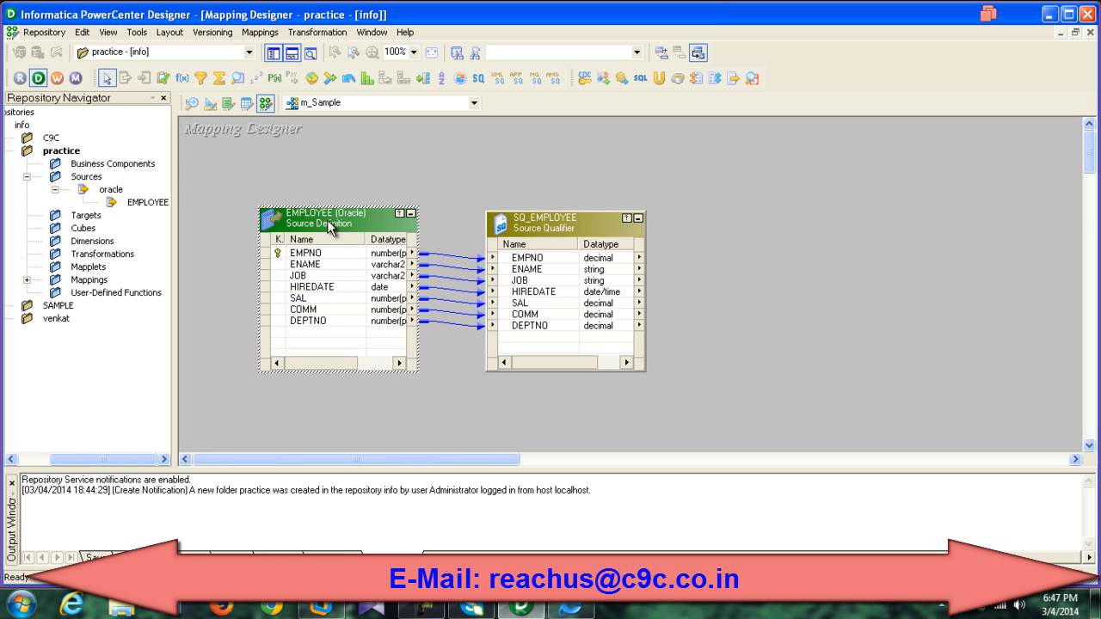
{"action": "left_click", "coordinate": [551, 223]}
{"action": "left_click_drag", "start_coordinate": [365, 222], "coordinate": [434, 191]}
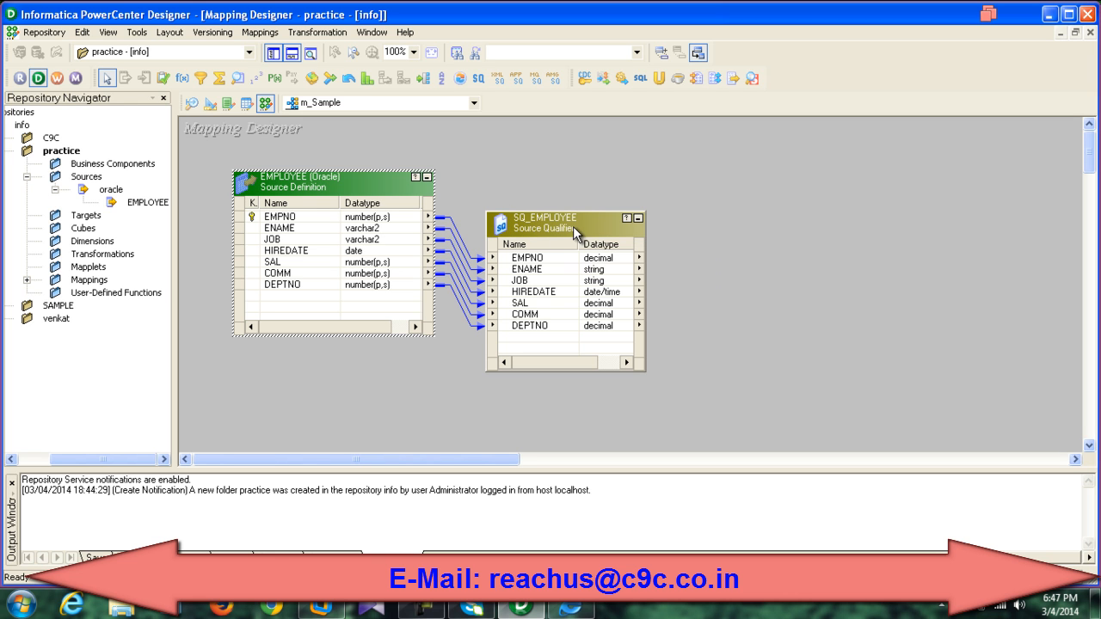
{"action": "left_click_drag", "start_coordinate": [613, 212], "coordinate": [611, 178]}
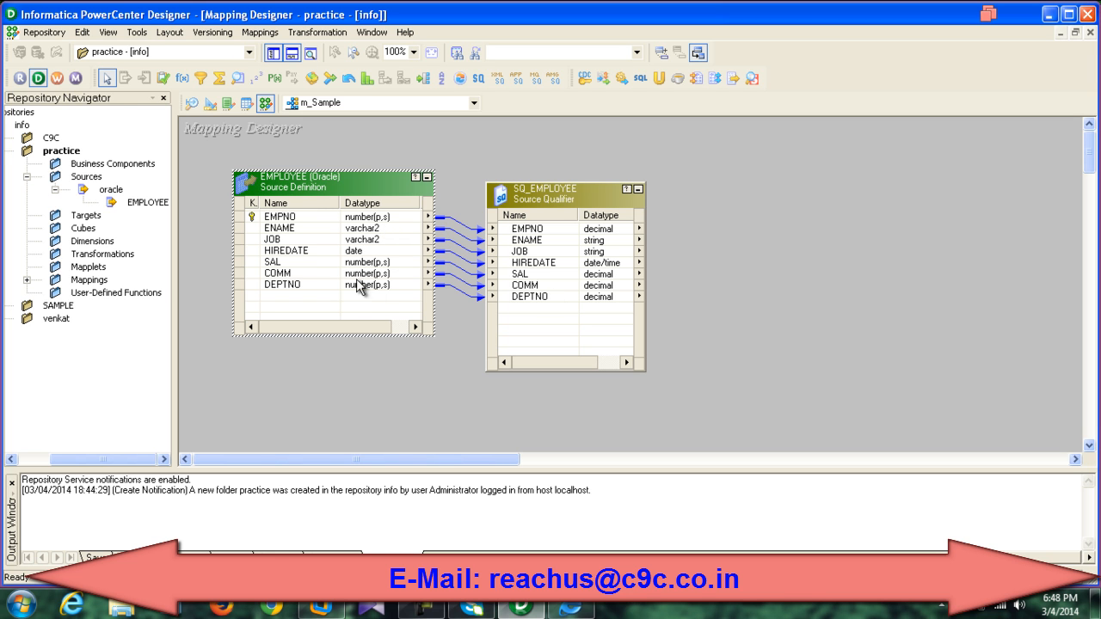
{"action": "left_click_drag", "start_coordinate": [531, 204], "coordinate": [519, 204]}
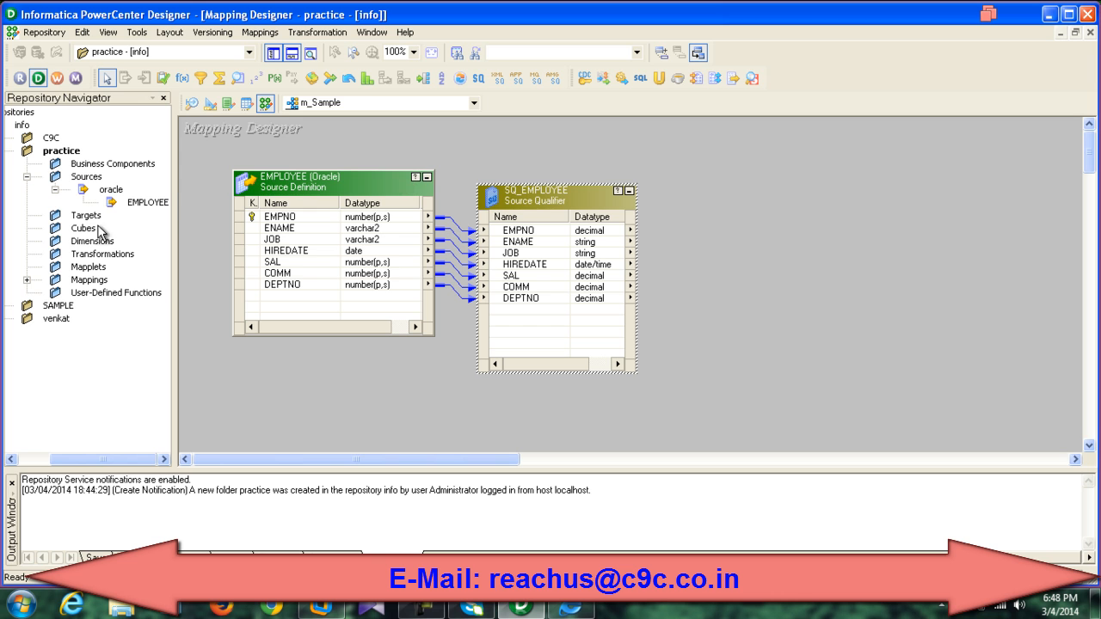
{"action": "left_click", "coordinate": [76, 217]}
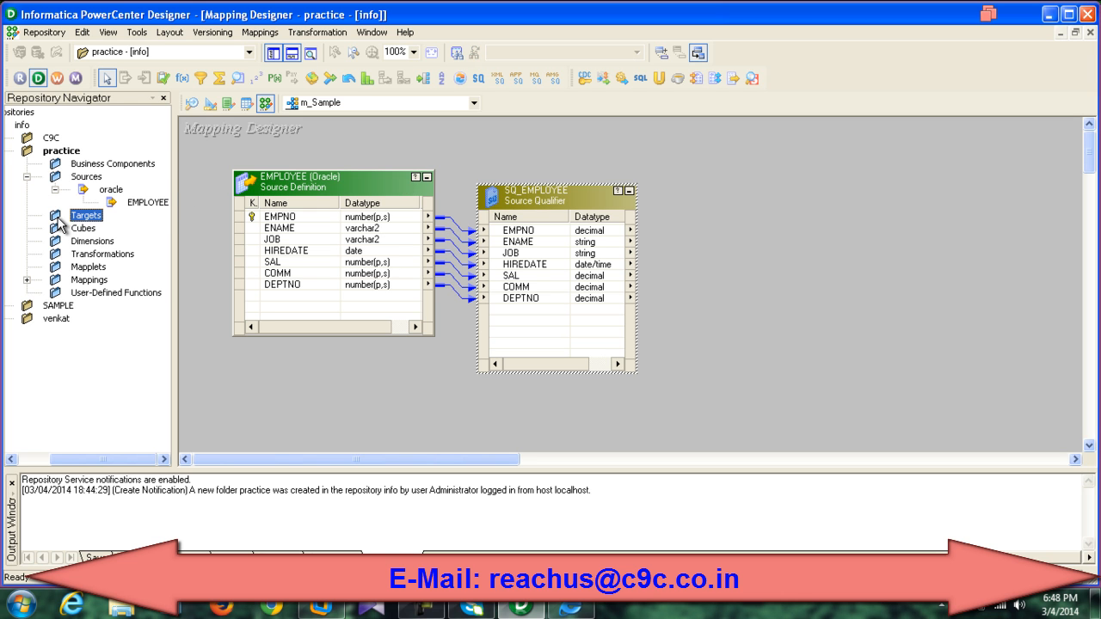
{"action": "left_click", "coordinate": [210, 103]}
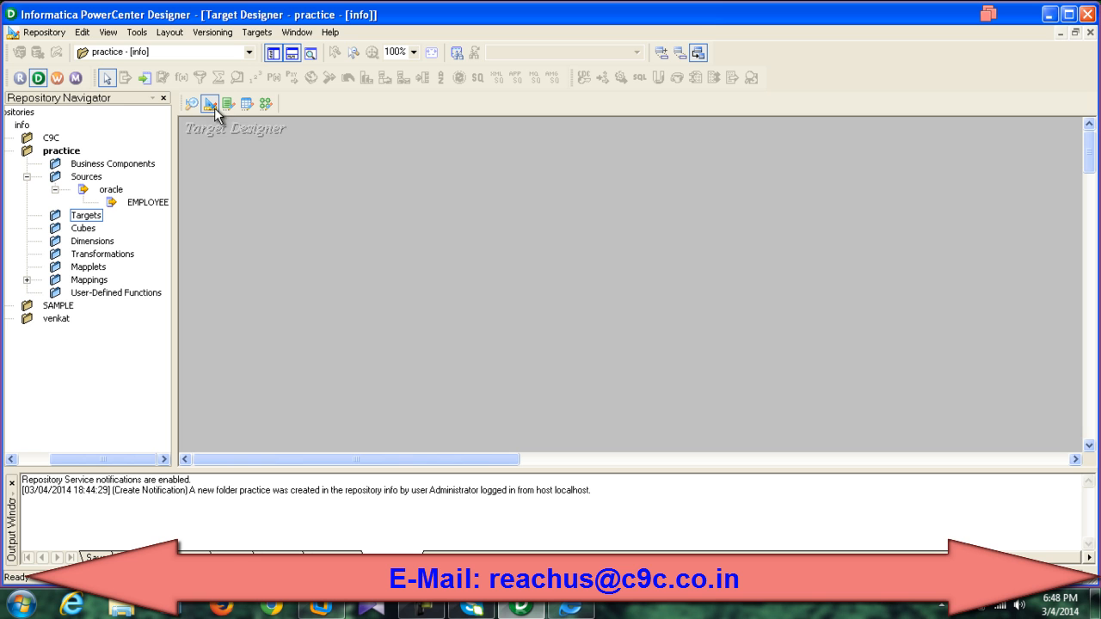
{"action": "left_click", "coordinate": [256, 32]}
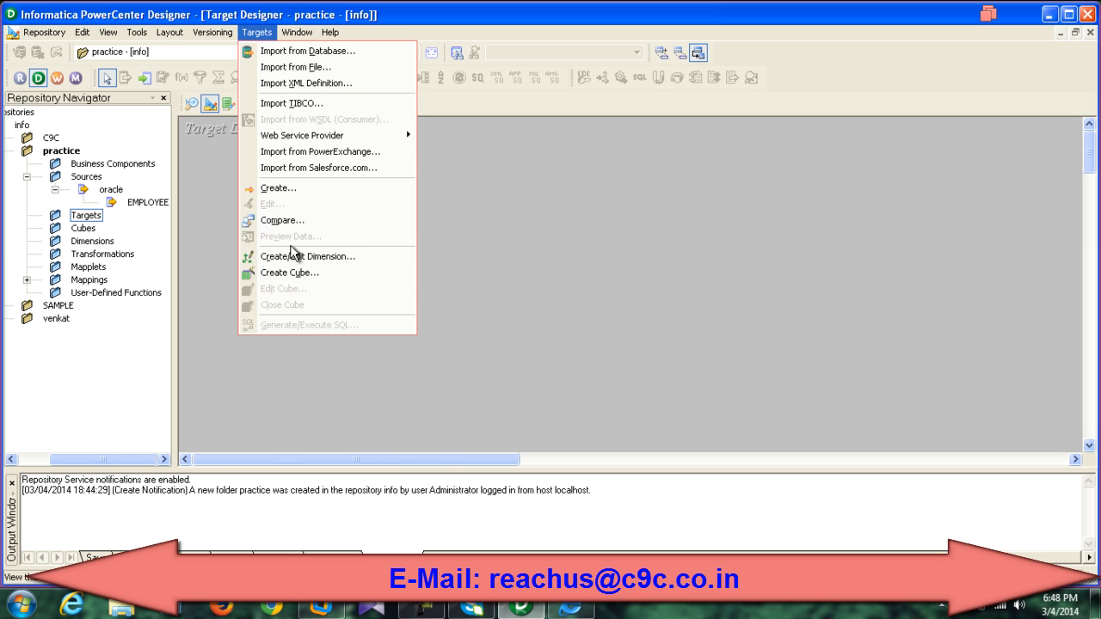
{"action": "left_click", "coordinate": [288, 190]}
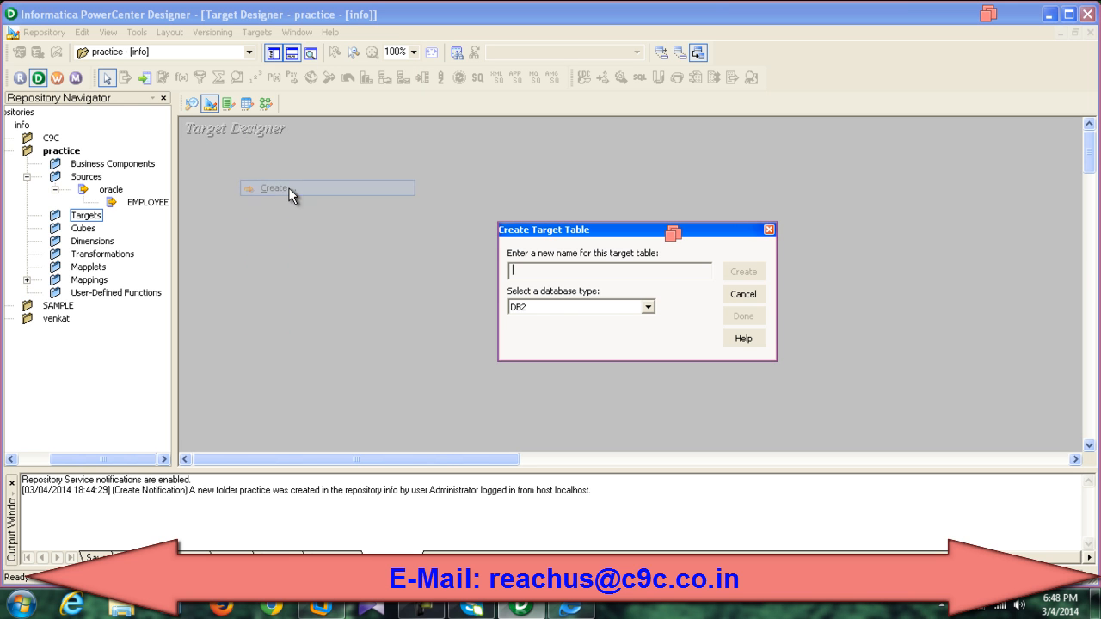
{"action": "left_click", "coordinate": [647, 308]}
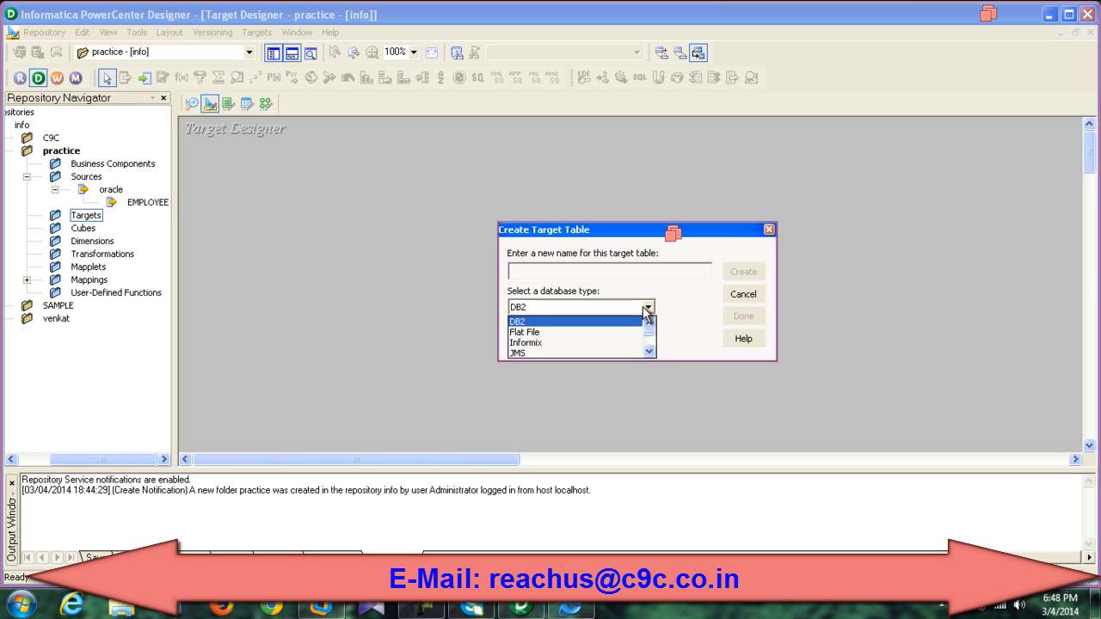
{"action": "left_click", "coordinate": [649, 350]}
{"action": "left_click", "coordinate": [650, 351]}
{"action": "left_click", "coordinate": [649, 350]}
{"action": "left_click", "coordinate": [649, 350]}
{"action": "left_click", "coordinate": [649, 350]}
{"action": "left_click", "coordinate": [649, 350]}
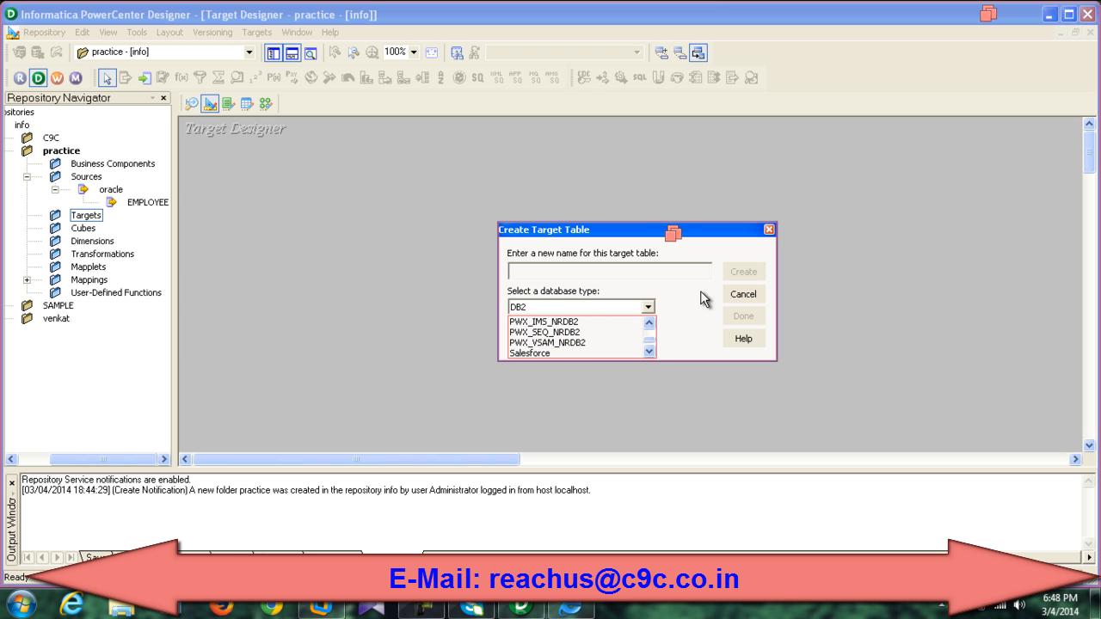
{"action": "left_click_drag", "start_coordinate": [649, 342], "coordinate": [653, 330]}
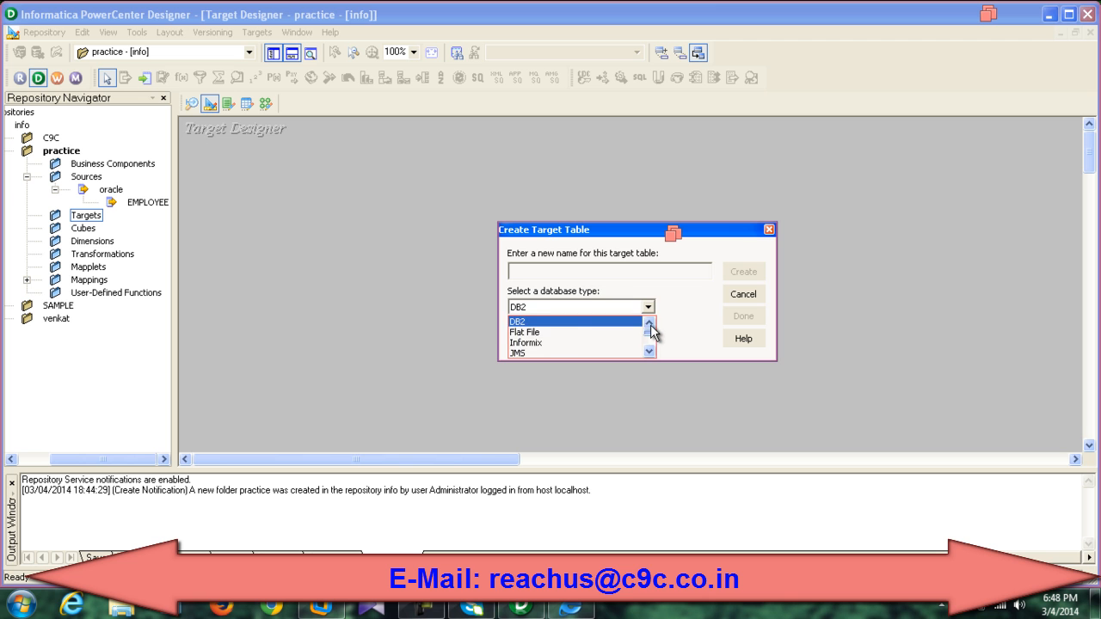
{"action": "left_click", "coordinate": [526, 333]}
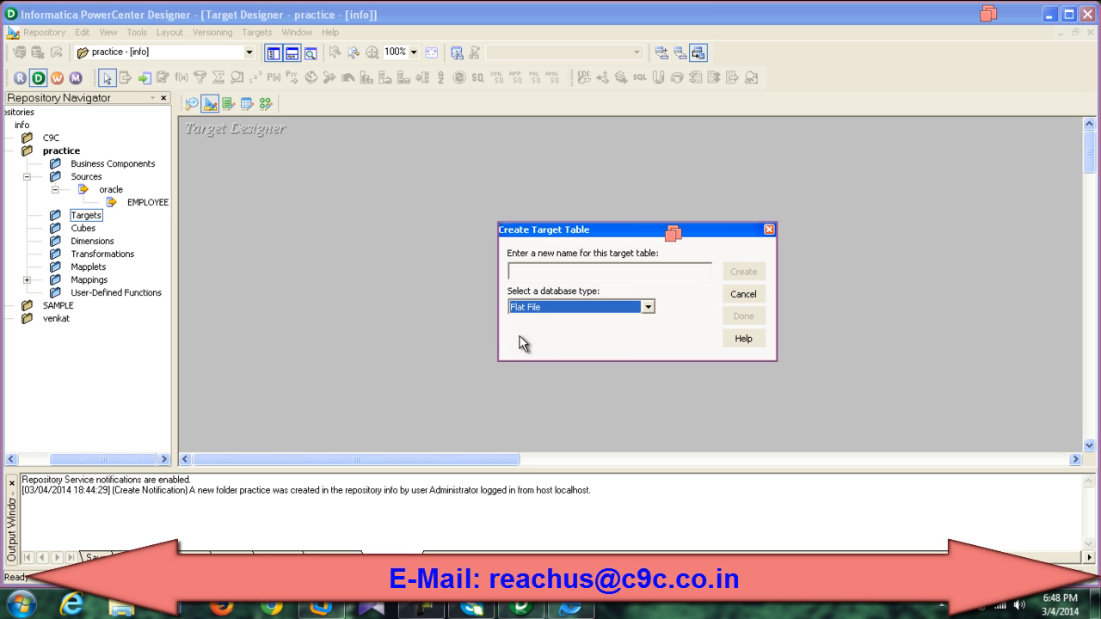
{"action": "left_click", "coordinate": [744, 295]}
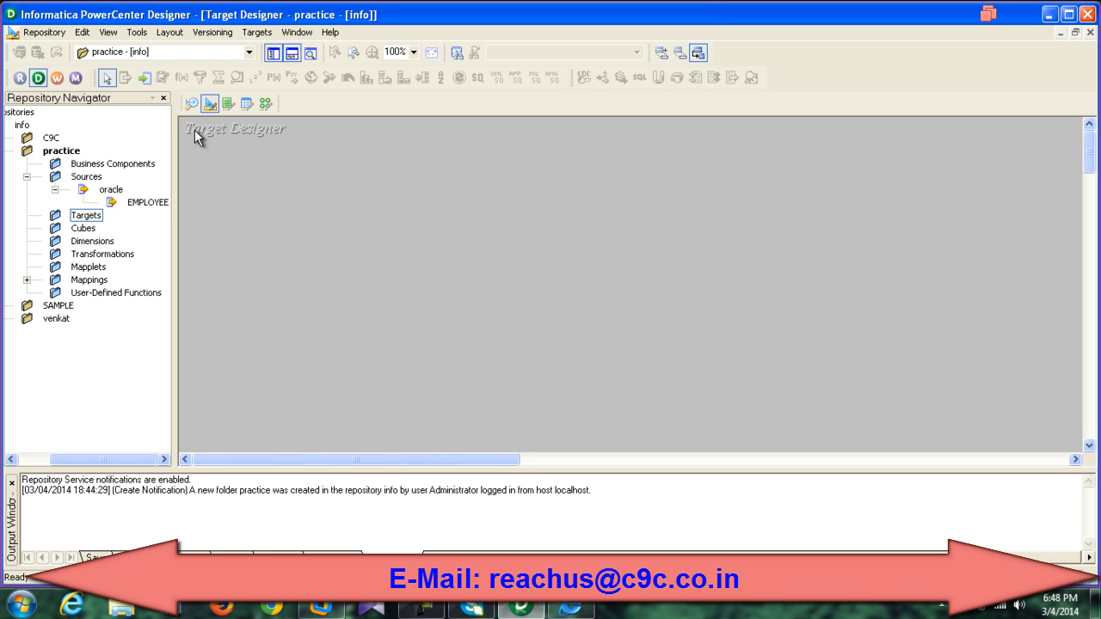
Step: Copy the EMPLOYEE source into the Target Designer as a new target definition
{"action": "left_click", "coordinate": [190, 103]}
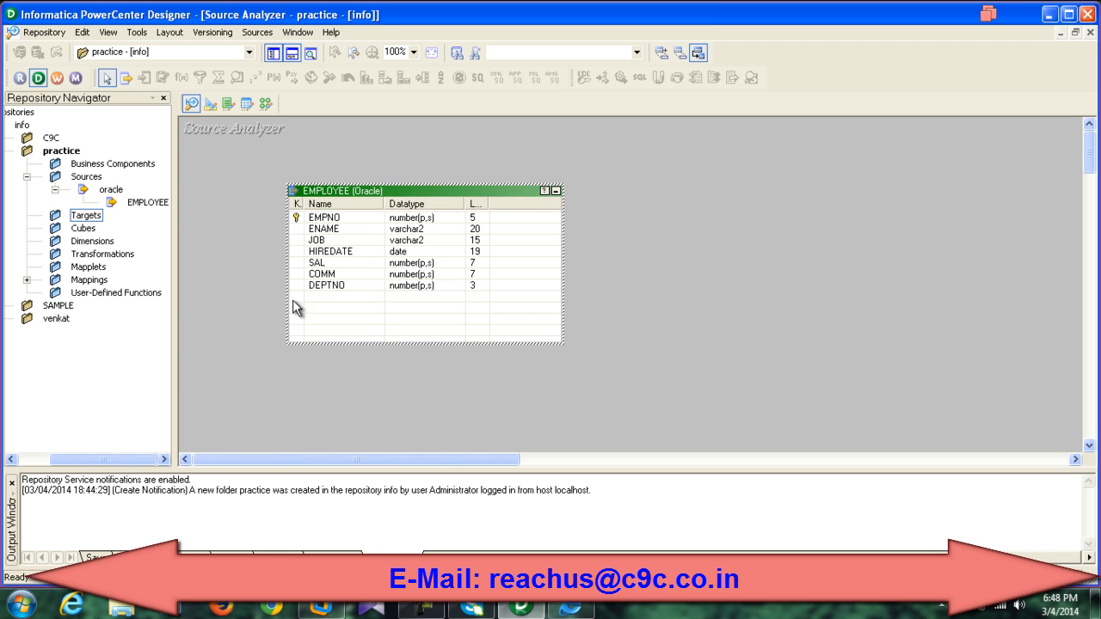
{"action": "left_click", "coordinate": [216, 104]}
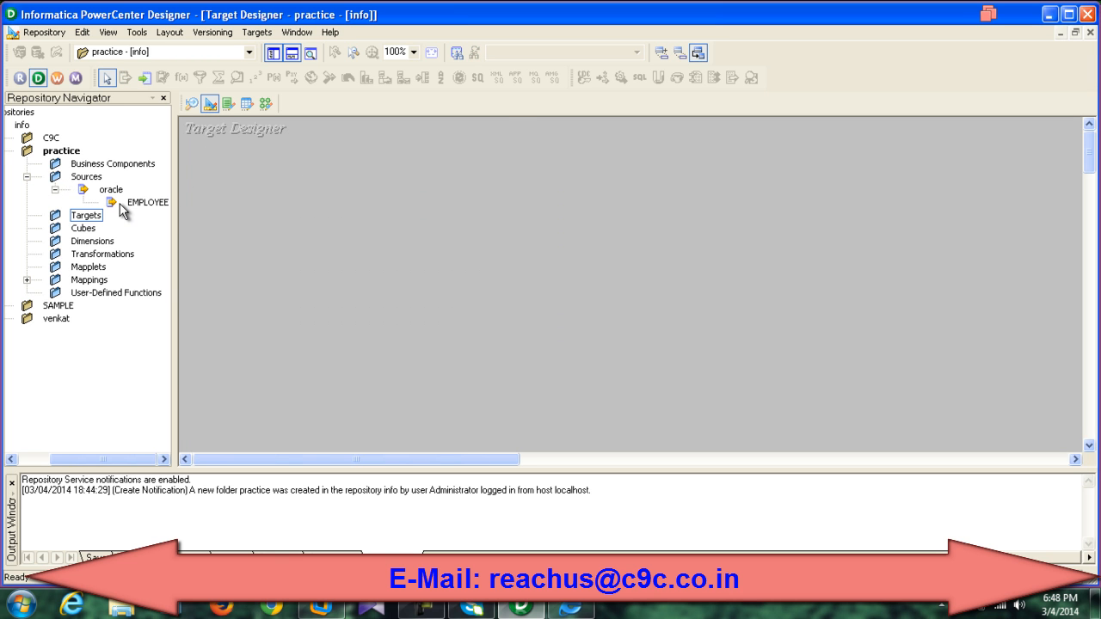
{"action": "left_click_drag", "start_coordinate": [129, 206], "coordinate": [361, 198]}
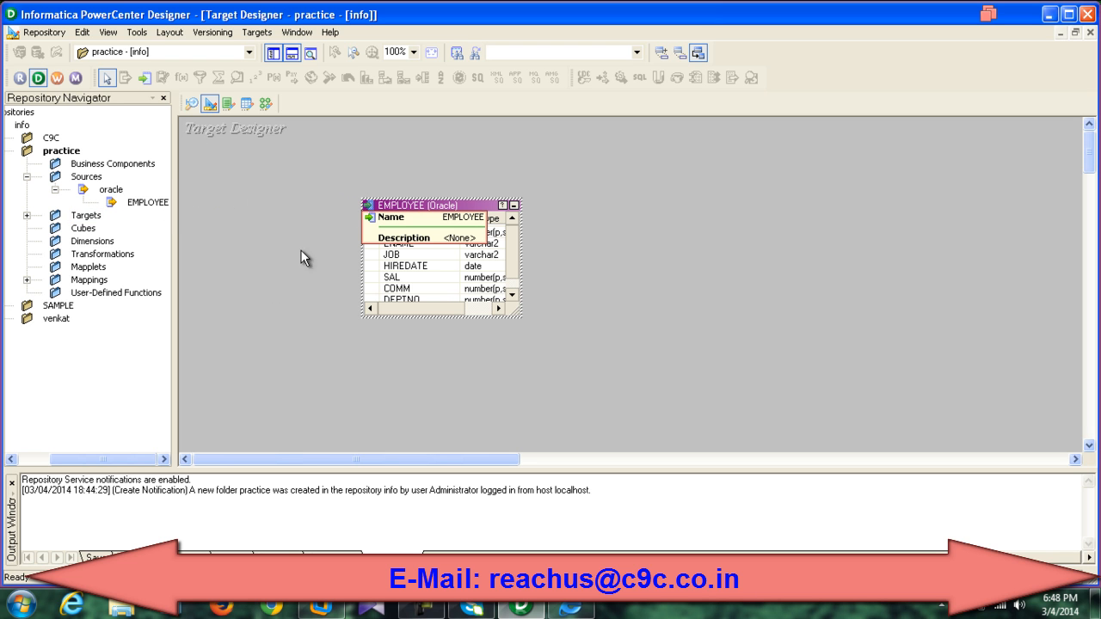
{"action": "left_click", "coordinate": [27, 215]}
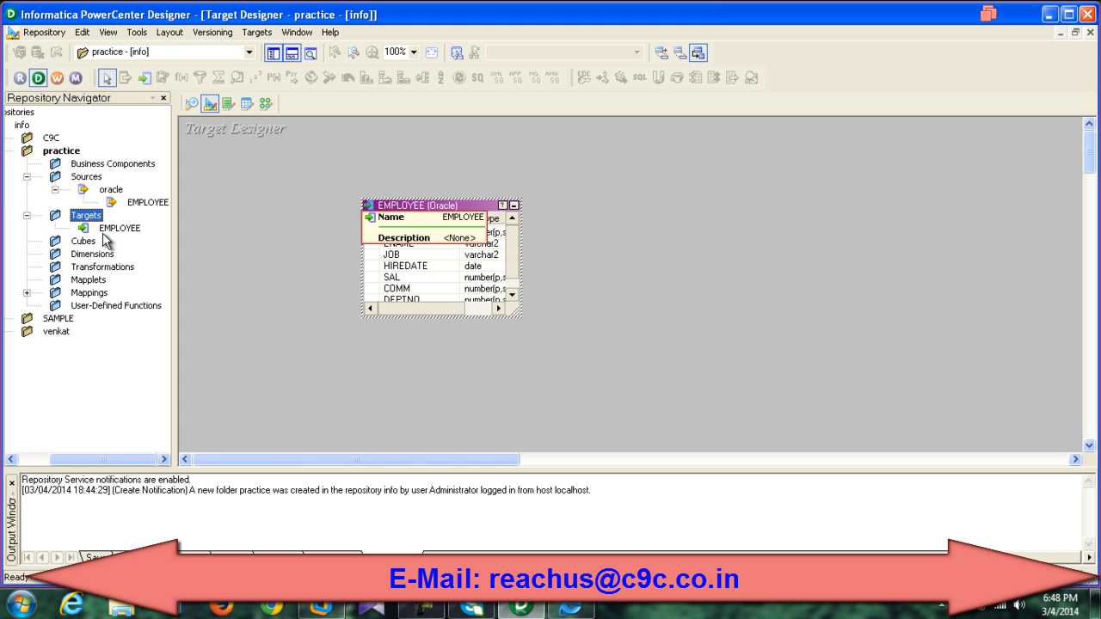
Step: Rename the EMPLOYEE target table to t_employee_sample
{"action": "double_click", "coordinate": [449, 208]}
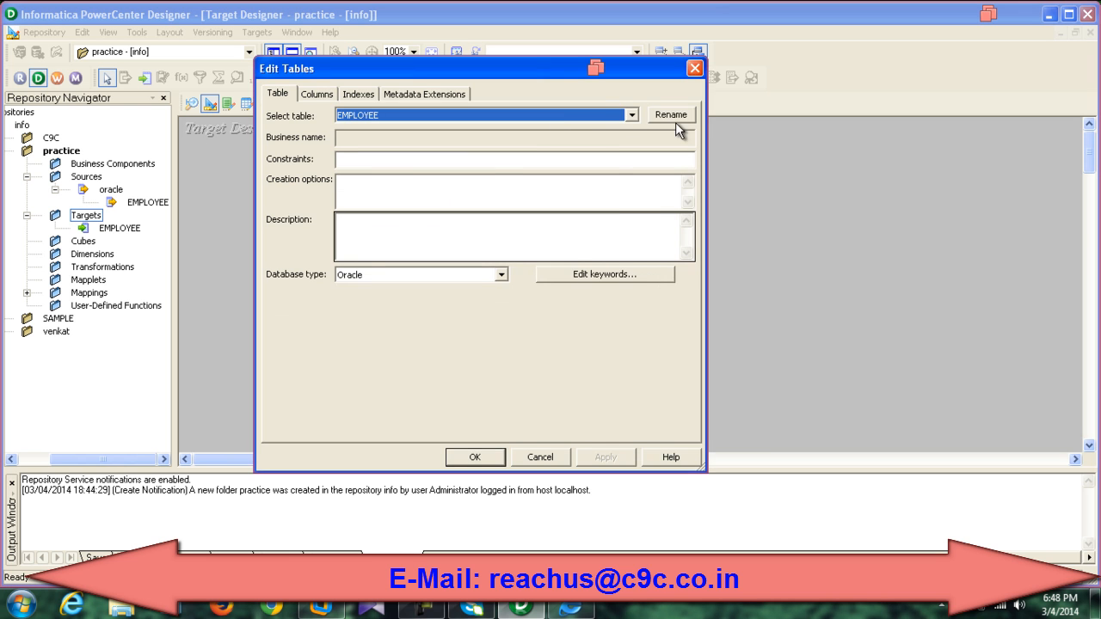
{"action": "left_click", "coordinate": [673, 115]}
{"action": "left_click", "coordinate": [395, 267]}
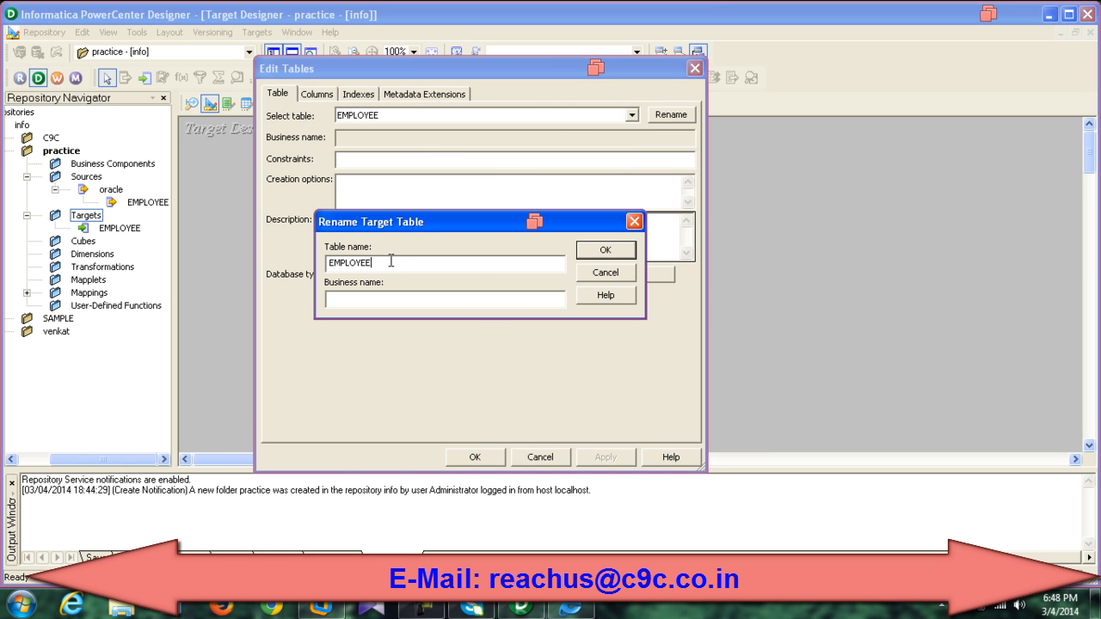
{"action": "left_click_drag", "start_coordinate": [369, 270], "coordinate": [299, 285]}
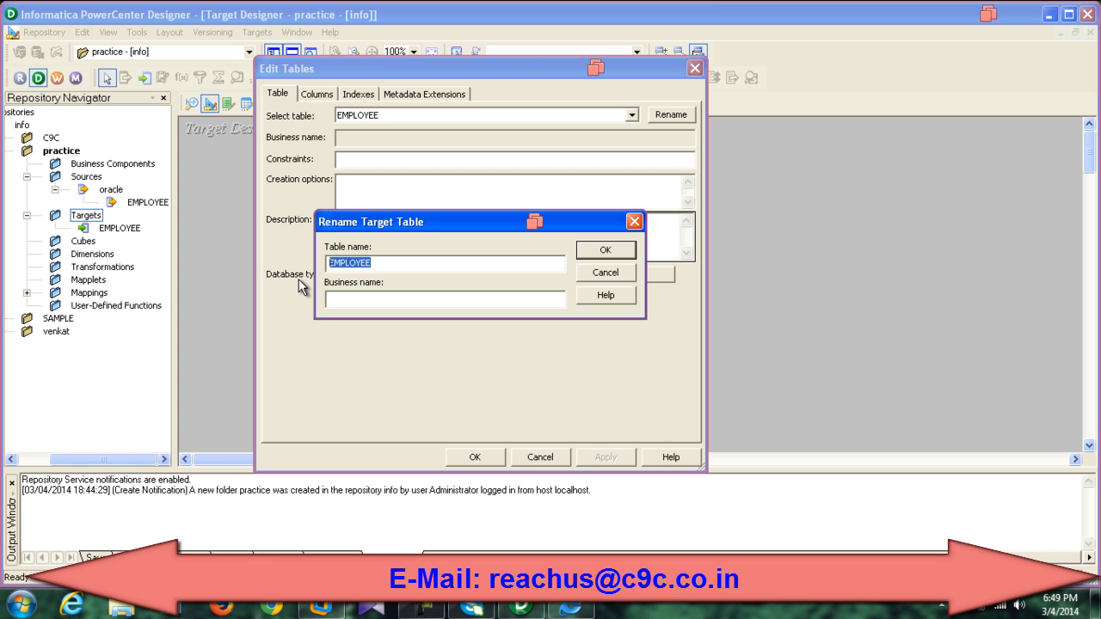
{"action": "type", "text": "T"}
{"action": "left_click", "coordinate": [604, 251]}
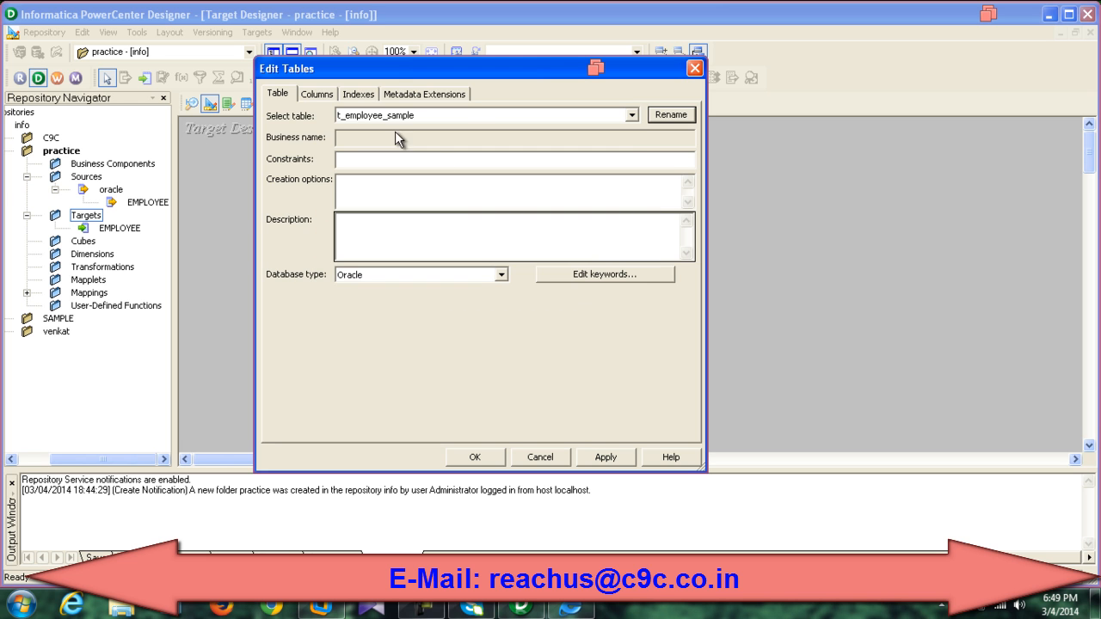
Step: Keep ENAME as NOT A KEY, apply the changes, and enlarge the table to show all columns
{"action": "left_click", "coordinate": [320, 95]}
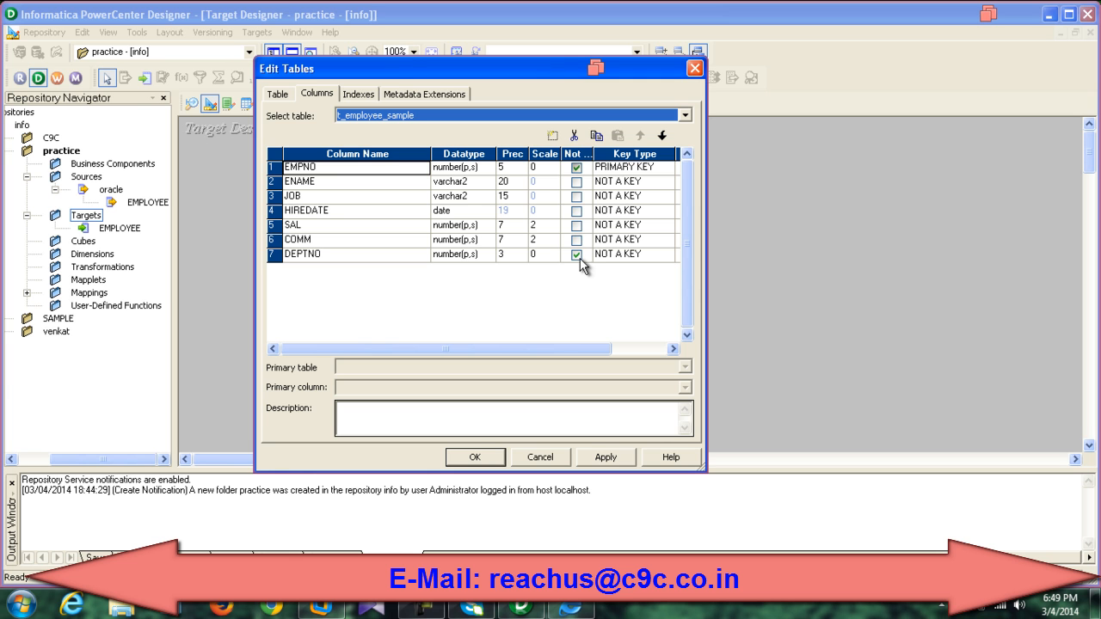
{"action": "left_click", "coordinate": [624, 182]}
{"action": "left_click", "coordinate": [624, 182]}
{"action": "left_click", "coordinate": [624, 185]}
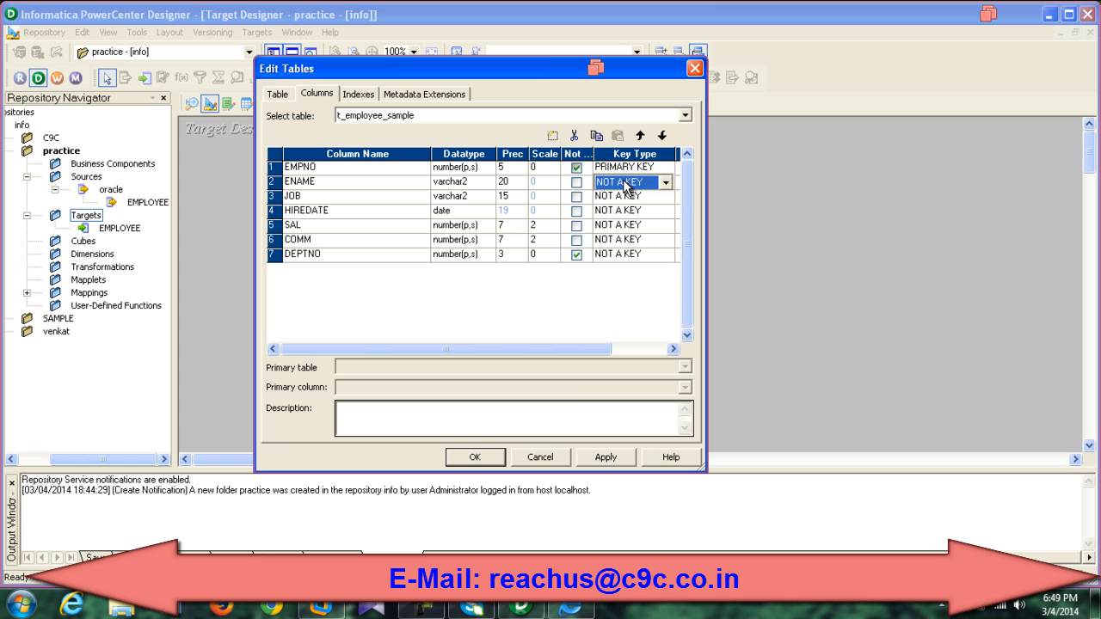
{"action": "left_click", "coordinate": [606, 459]}
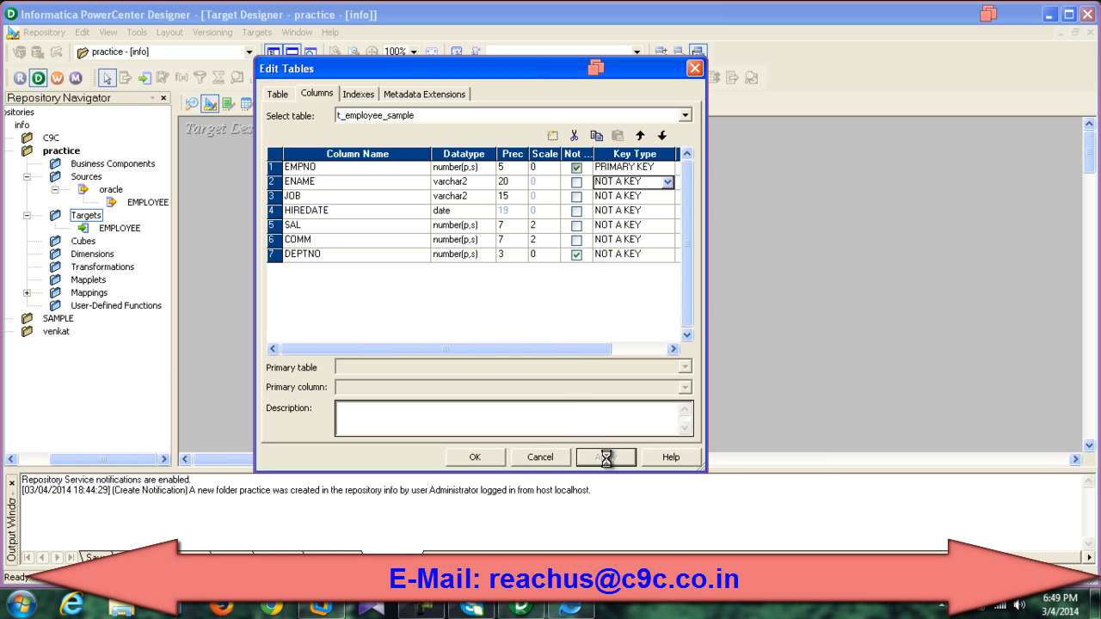
{"action": "left_click", "coordinate": [497, 459]}
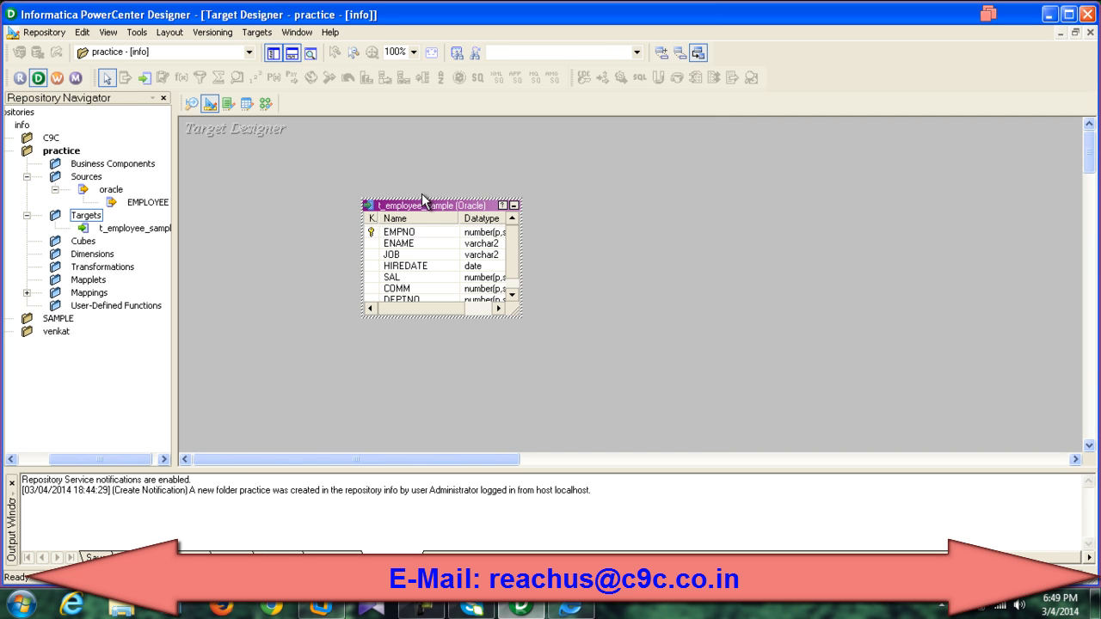
{"action": "left_click_drag", "start_coordinate": [421, 200], "coordinate": [431, 170]}
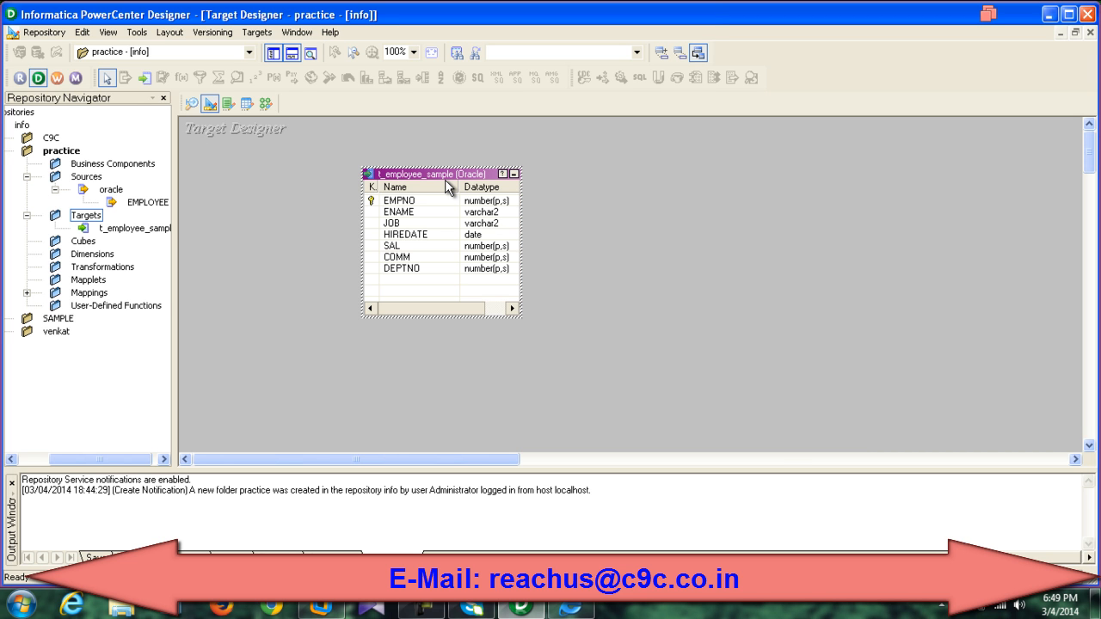
Step: Switch to the Source Analyzer showing the EMPLOYEE source table
{"action": "left_click", "coordinate": [191, 104]}
{"action": "left_click", "coordinate": [258, 32]}
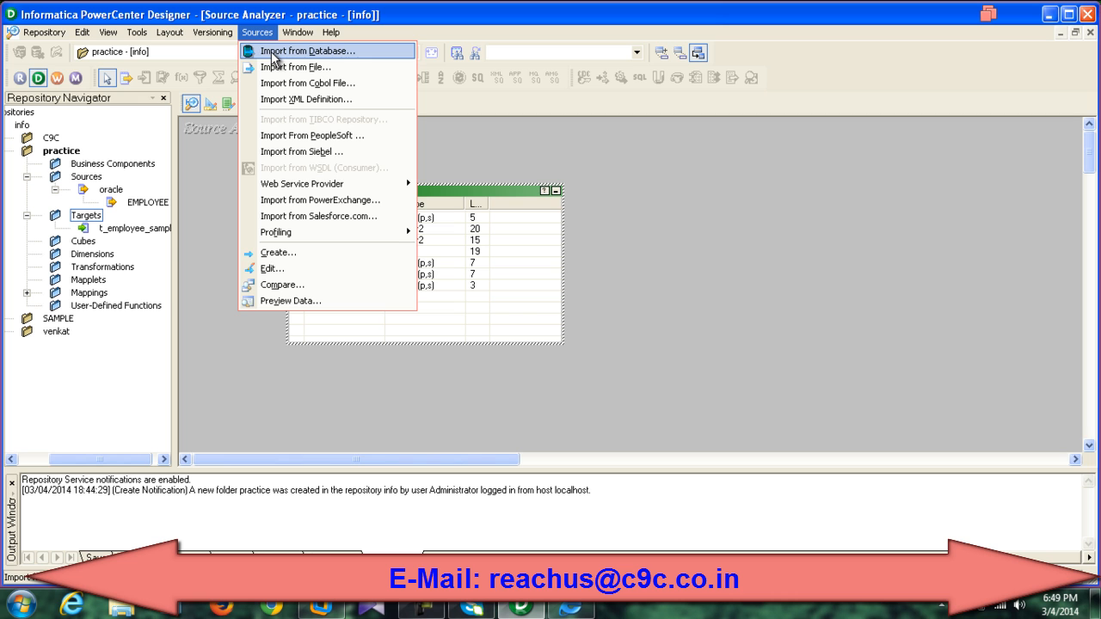
{"action": "left_click", "coordinate": [543, 143]}
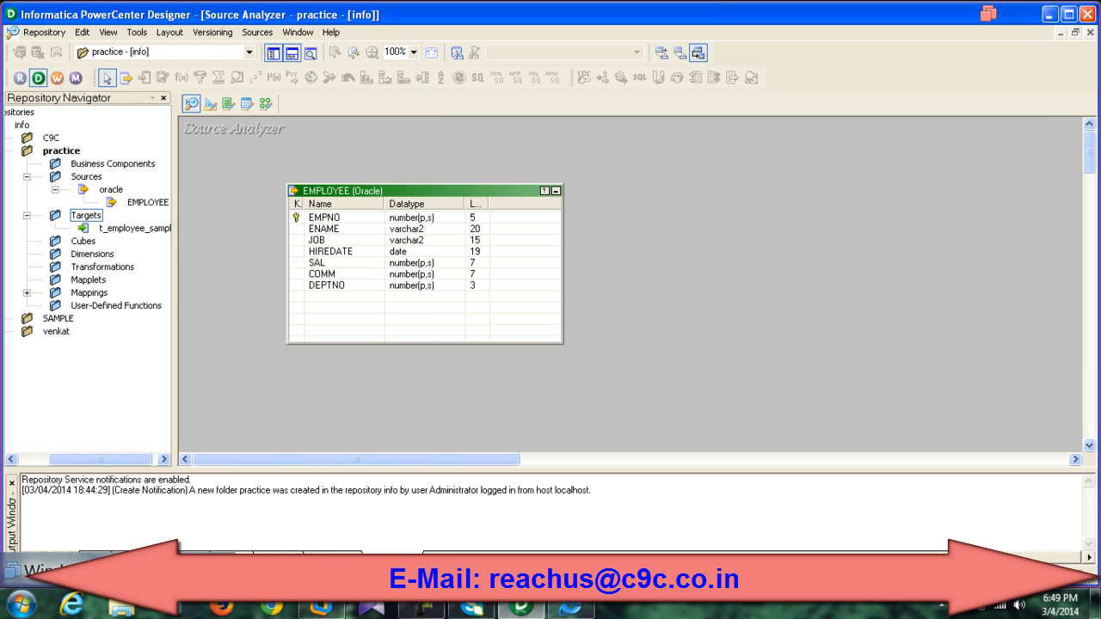
Step: Exit VMware Unity mode so Designer appears in the full virtual machine console
{"action": "left_click", "coordinate": [129, 571]}
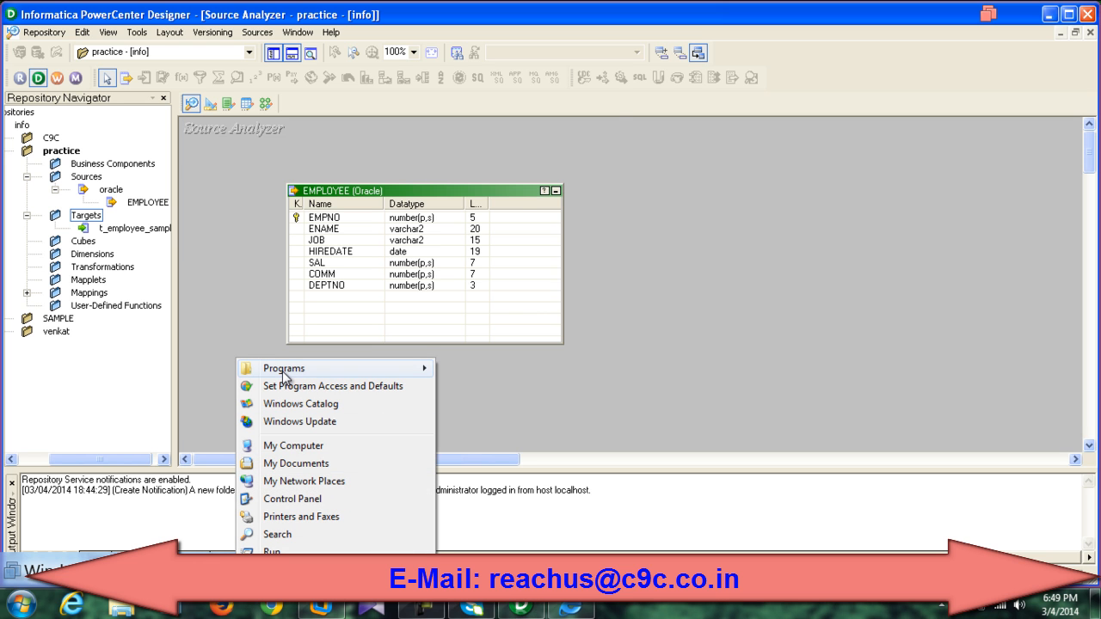
{"action": "mouse_move", "coordinate": [322, 365]}
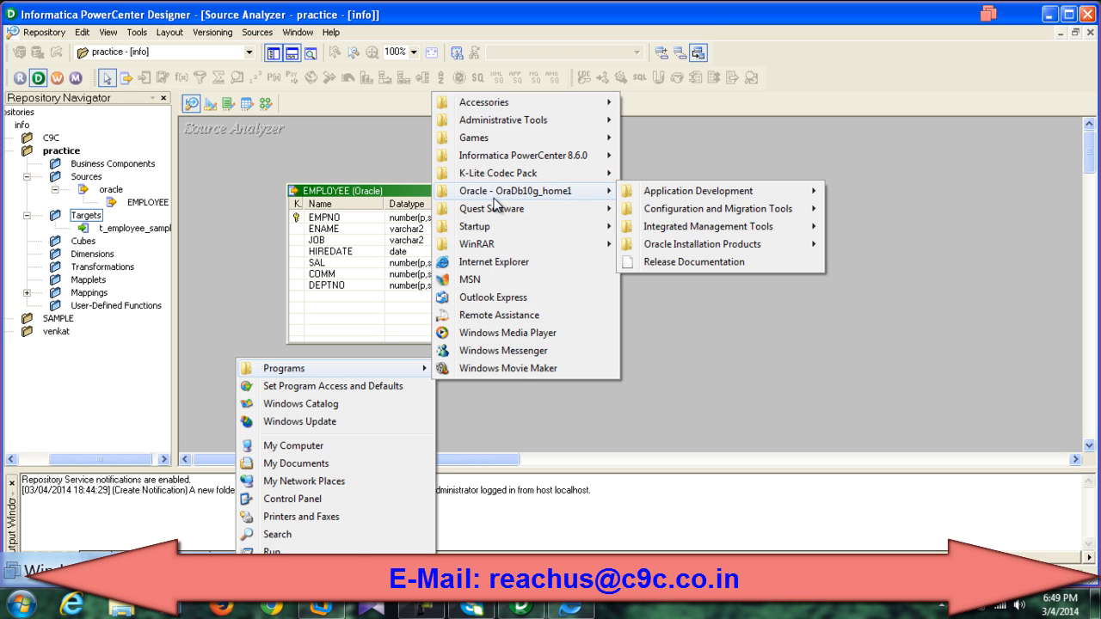
{"action": "left_click", "coordinate": [648, 353]}
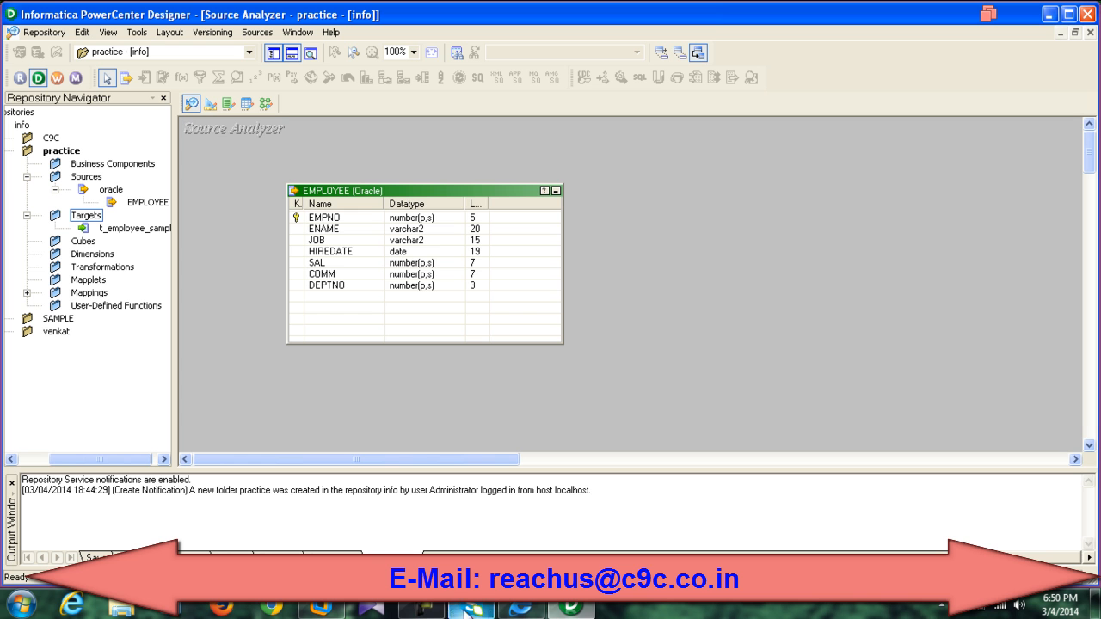
{"action": "left_click", "coordinate": [322, 609]}
{"action": "left_click", "coordinate": [260, 53]}
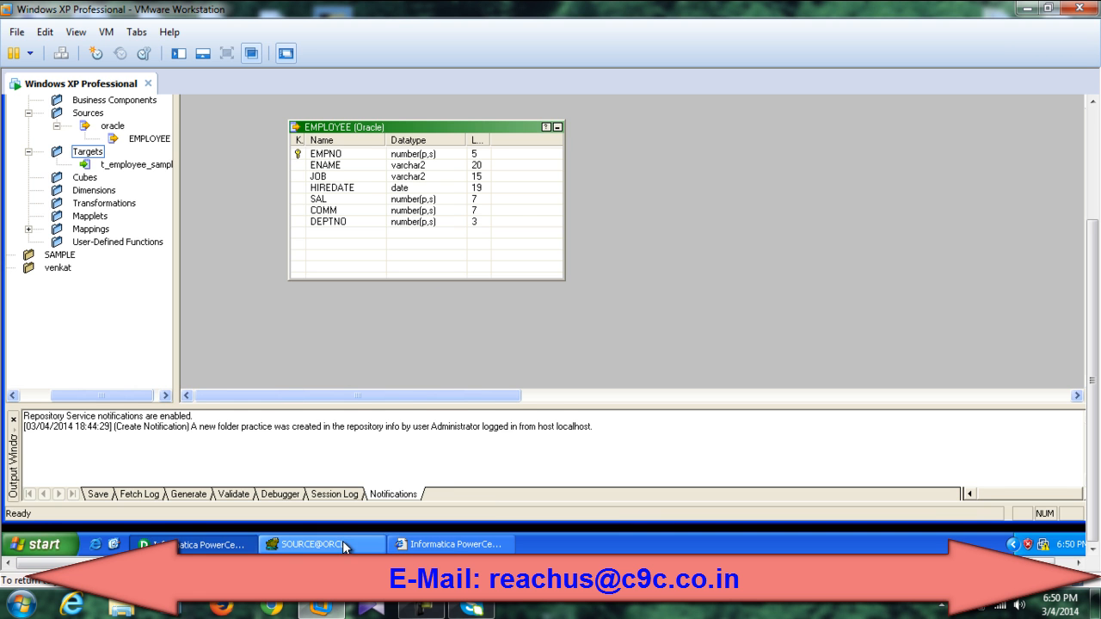
Step: Bring up a new-connection login in Toad, then close it without connecting
{"action": "left_click", "coordinate": [344, 545]}
{"action": "left_click", "coordinate": [251, 53]}
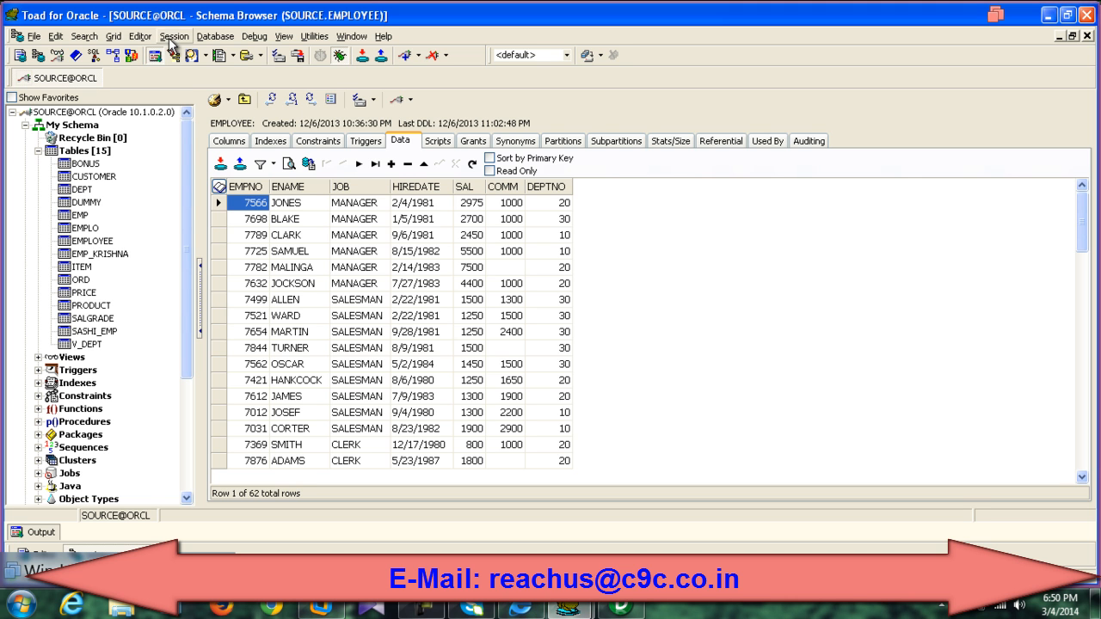
{"action": "left_click", "coordinate": [172, 36]}
{"action": "left_click", "coordinate": [182, 55]}
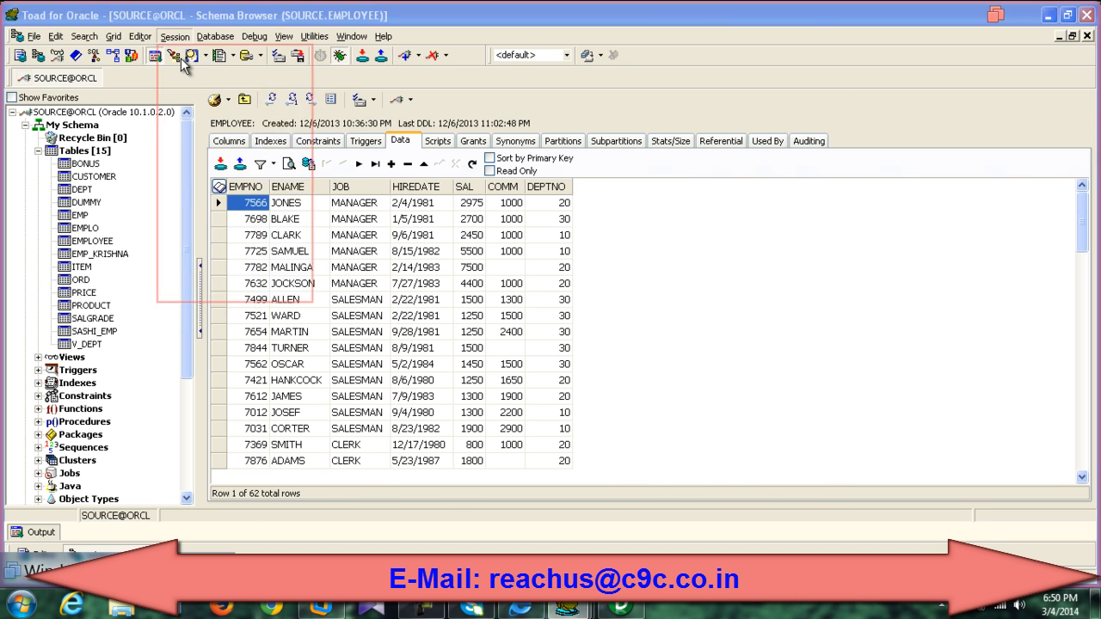
{"action": "mouse_move", "coordinate": [575, 610]}
{"action": "left_click", "coordinate": [638, 540]}
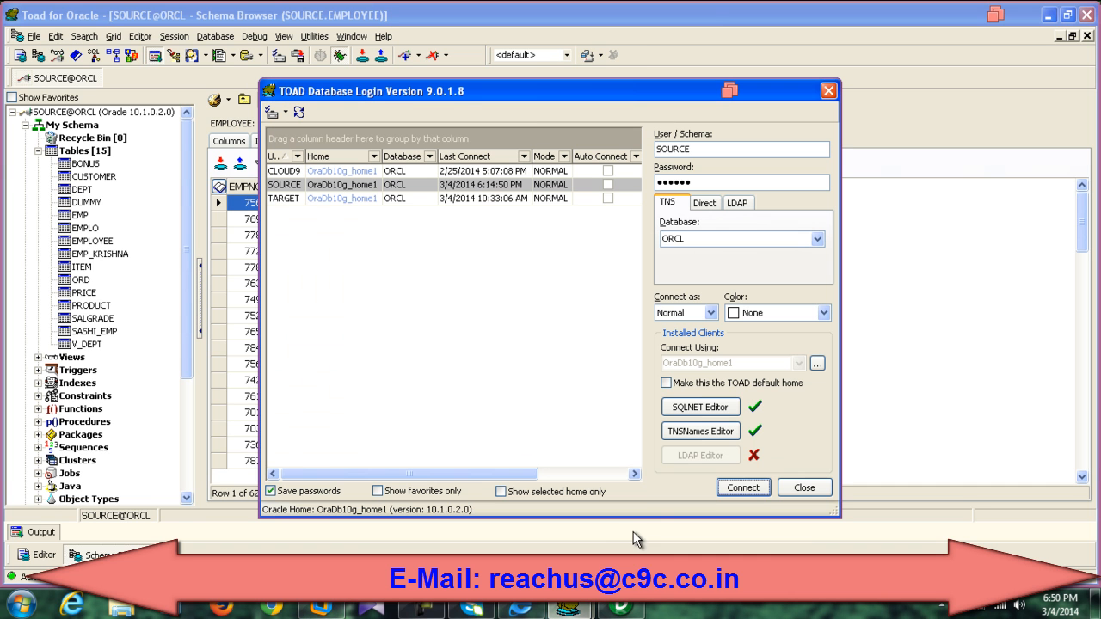
{"action": "left_click", "coordinate": [296, 198]}
{"action": "left_click", "coordinate": [320, 186]}
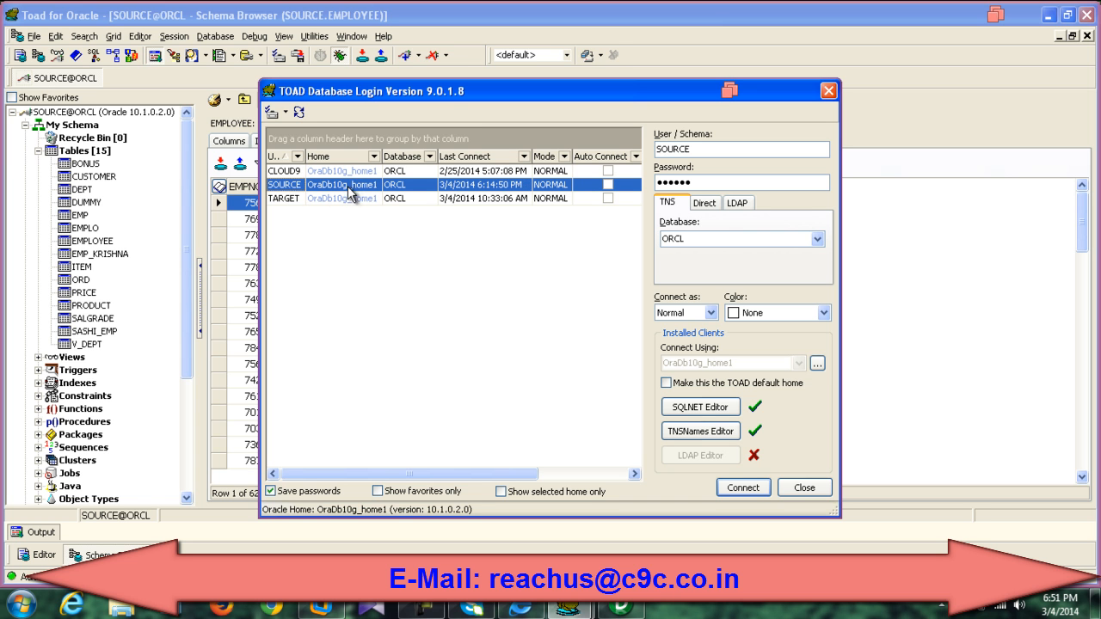
{"action": "left_click", "coordinate": [827, 92]}
Step: Browse the EMPLOYEE table's rows in the SOURCE session
{"action": "left_click", "coordinate": [105, 241]}
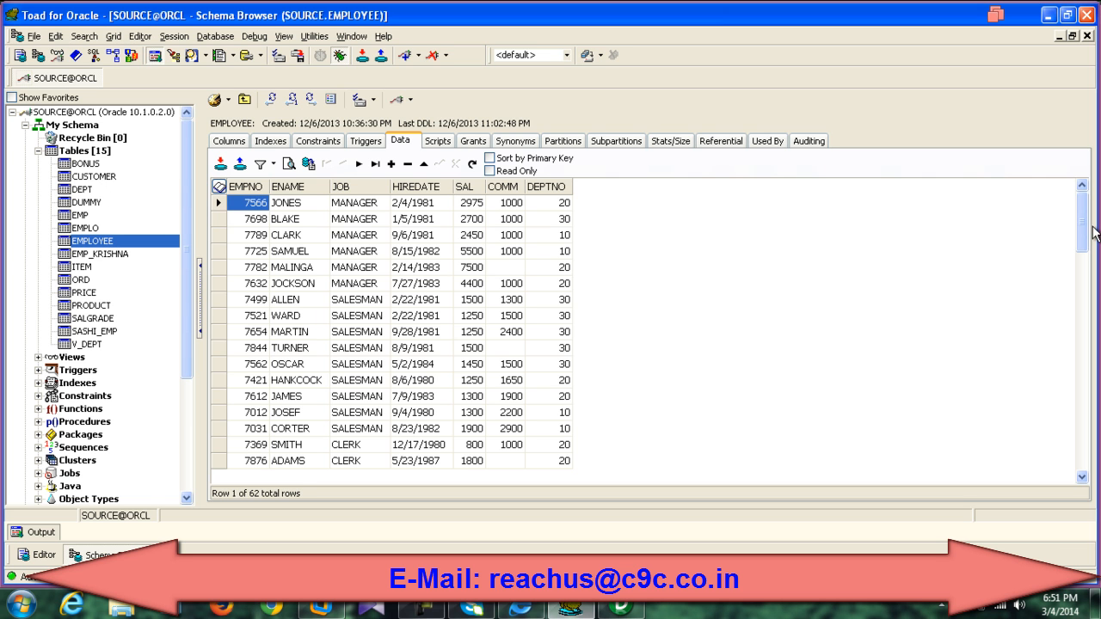
{"action": "left_click_drag", "start_coordinate": [1086, 224], "coordinate": [1086, 266]}
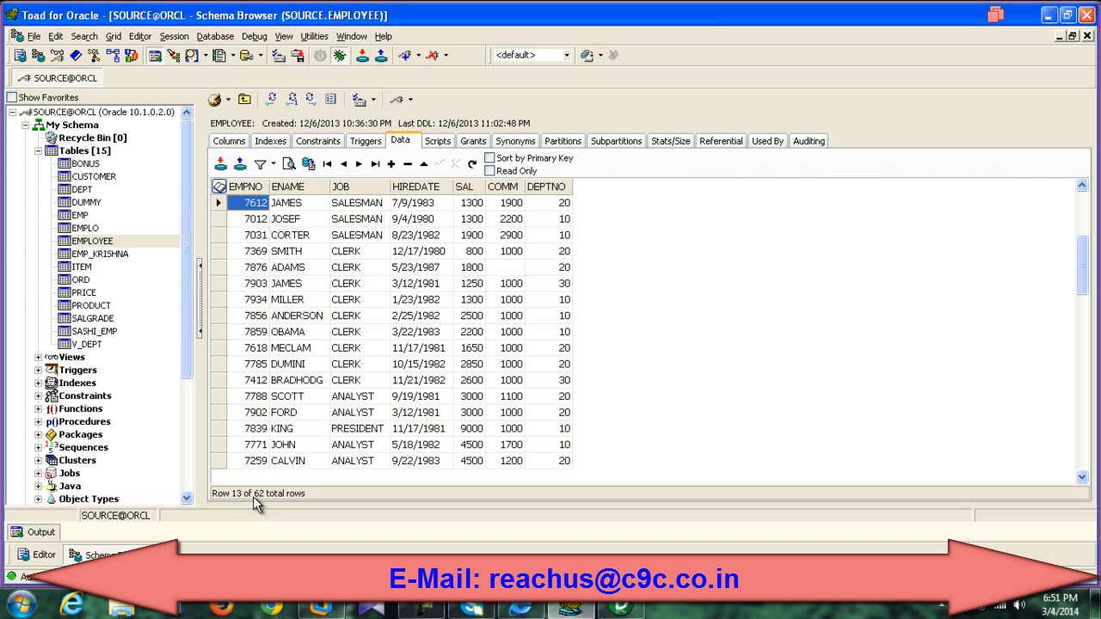
{"action": "left_click_drag", "start_coordinate": [1087, 258], "coordinate": [1077, 461]}
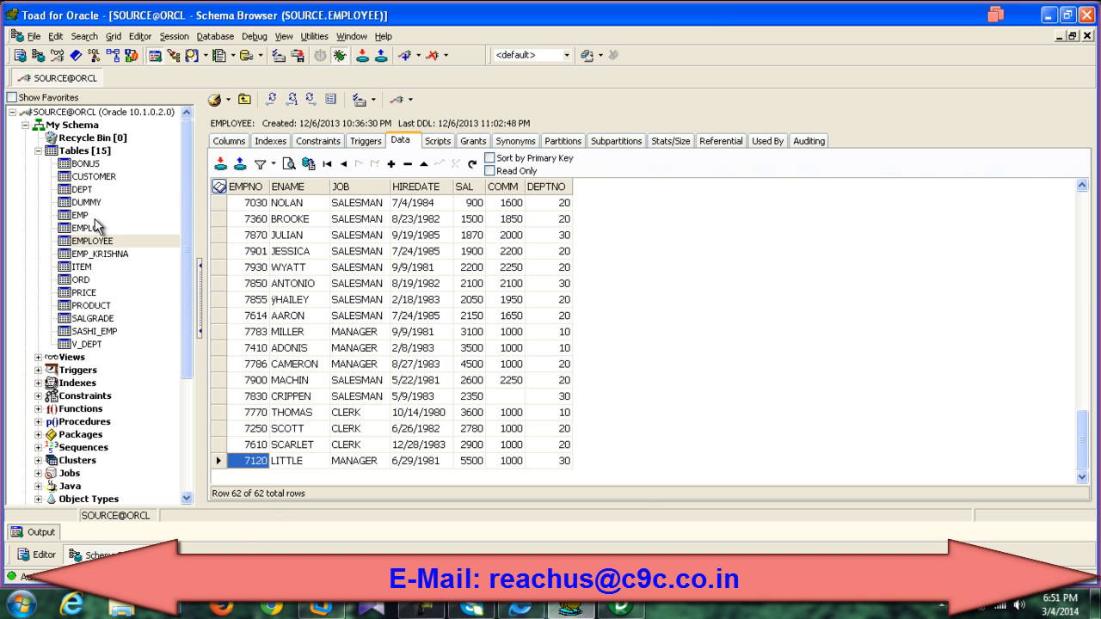
Step: Connect a new Toad session to the saved TARGET login
{"action": "left_click", "coordinate": [183, 41]}
{"action": "left_click", "coordinate": [185, 52]}
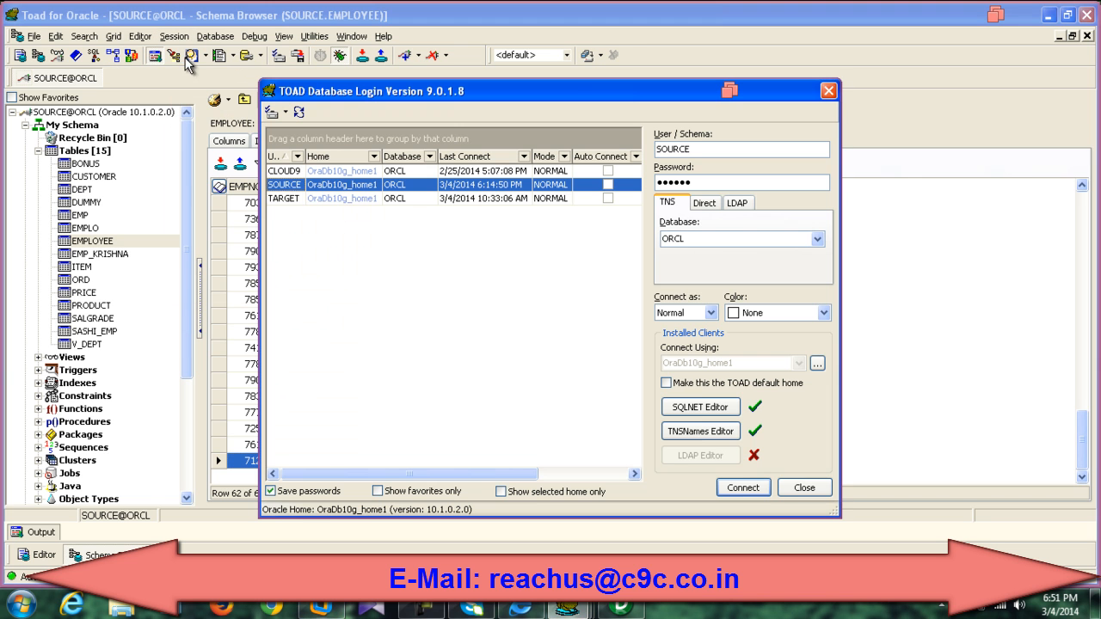
{"action": "left_click", "coordinate": [327, 199]}
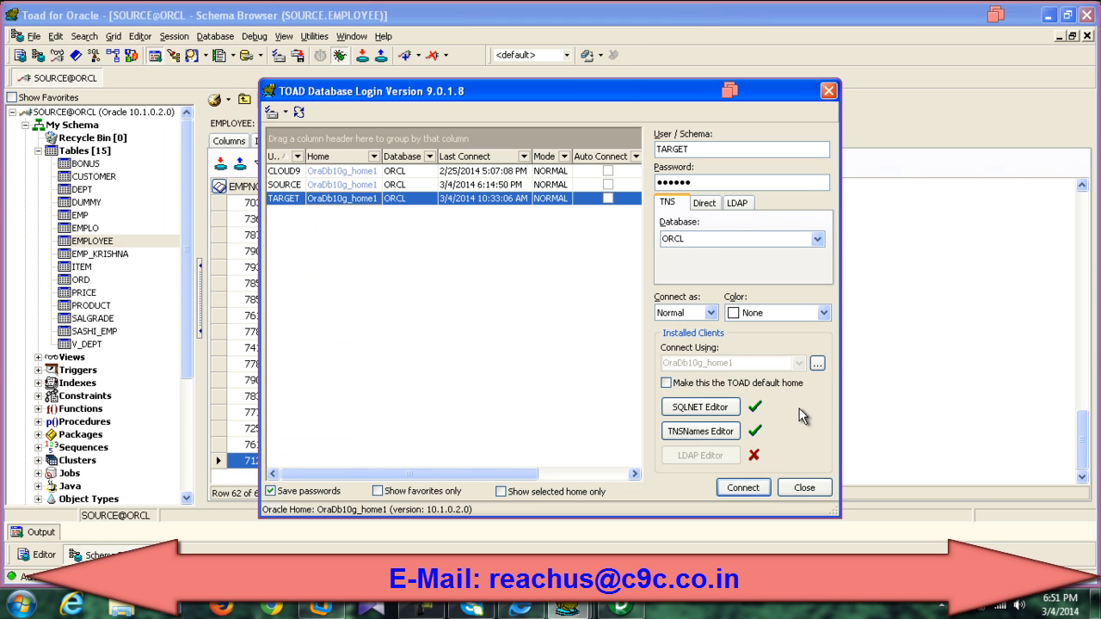
{"action": "left_click", "coordinate": [733, 490]}
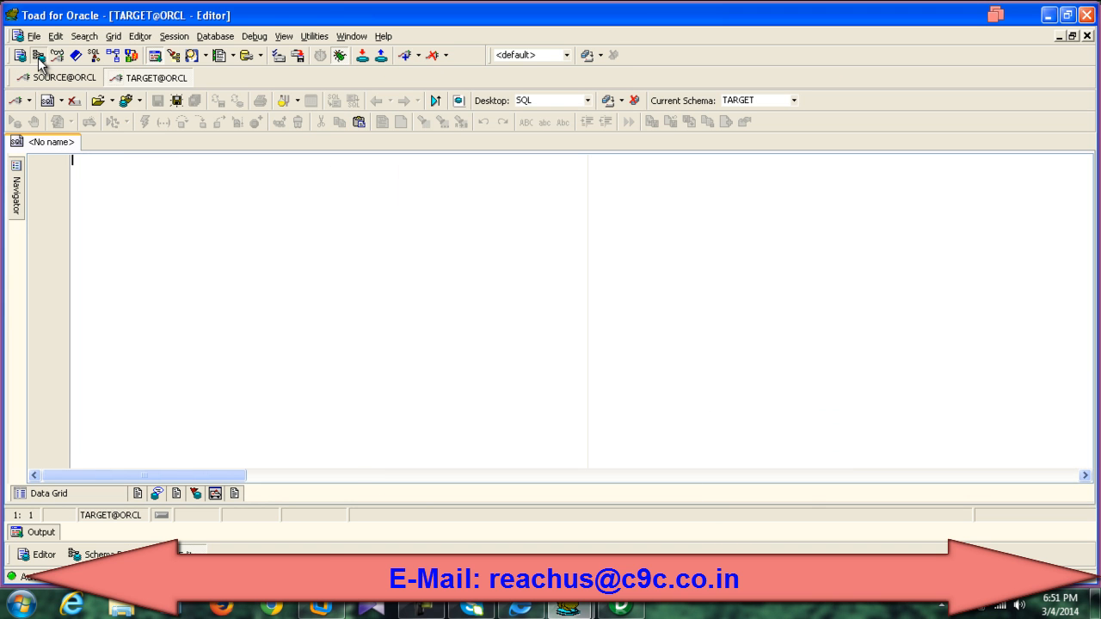
Step: Open the Schema Browser and list the TARGET schema's tables under My Schema
{"action": "left_click", "coordinate": [38, 56]}
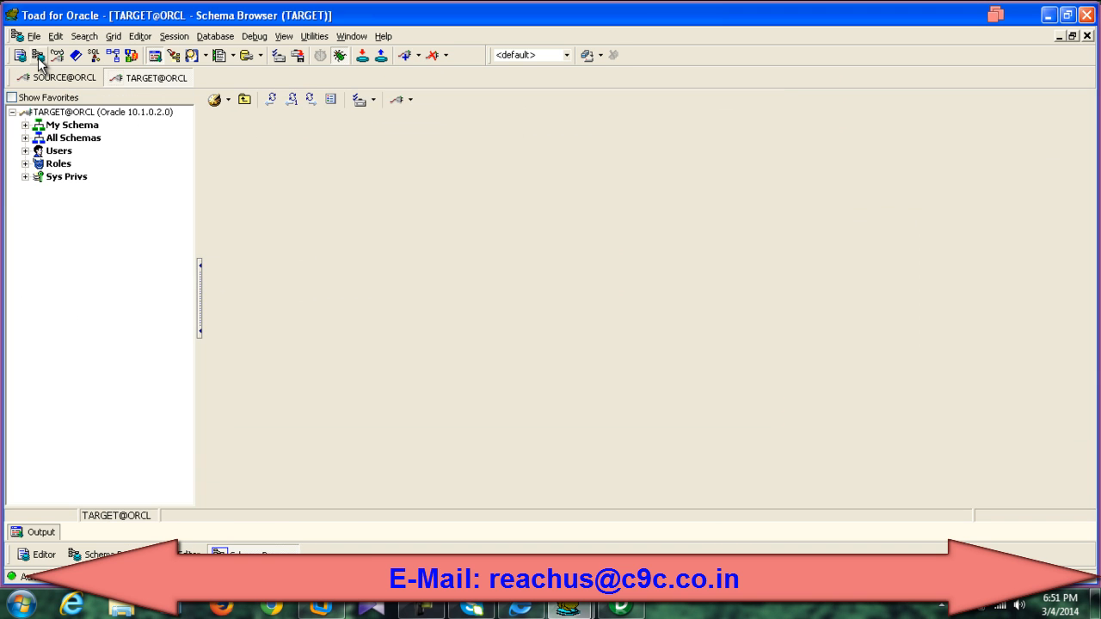
{"action": "left_click", "coordinate": [25, 125]}
{"action": "left_click", "coordinate": [38, 151]}
{"action": "left_click_drag", "start_coordinate": [190, 195], "coordinate": [189, 284]}
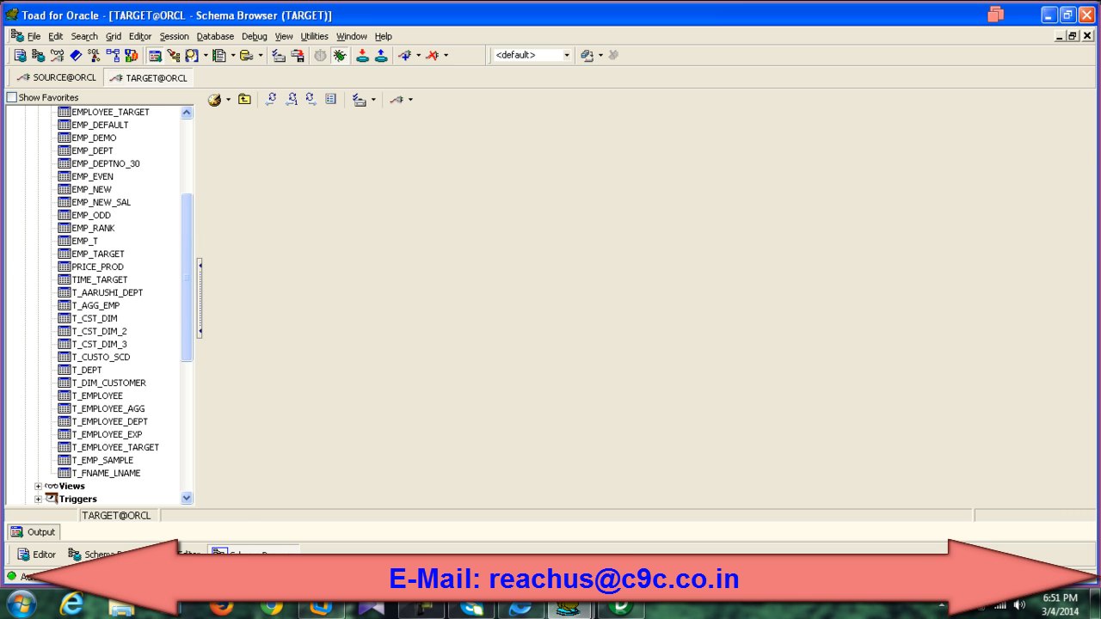
{"action": "mouse_move", "coordinate": [614, 613]}
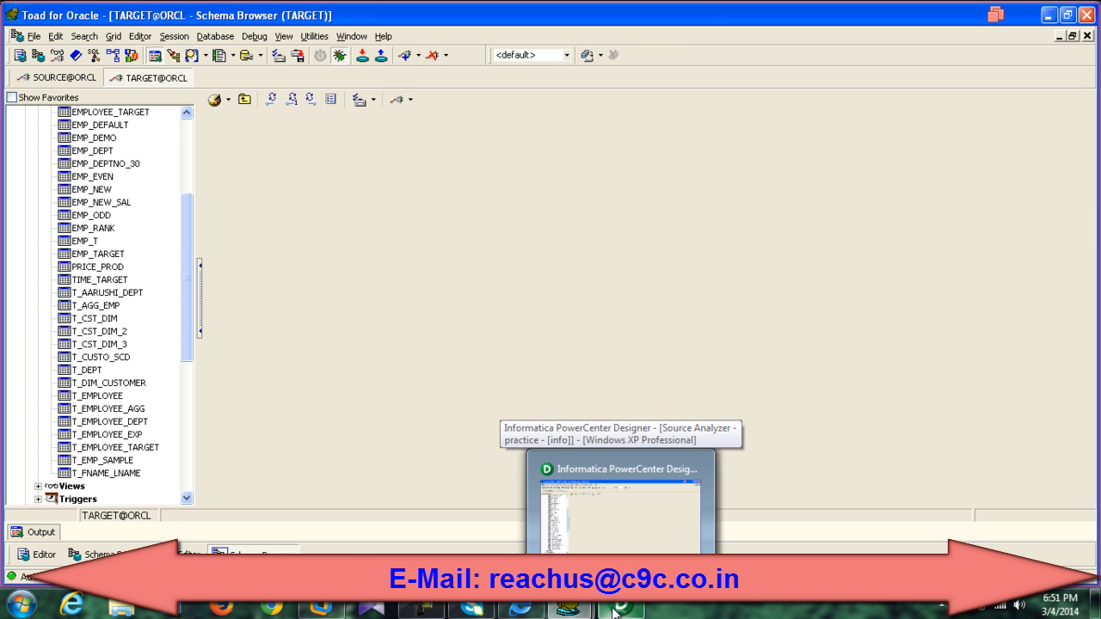
Step: Return to PowerCenter Designer's Target Designer displaying the seven-column t_employee_sample target
{"action": "left_click", "coordinate": [614, 611]}
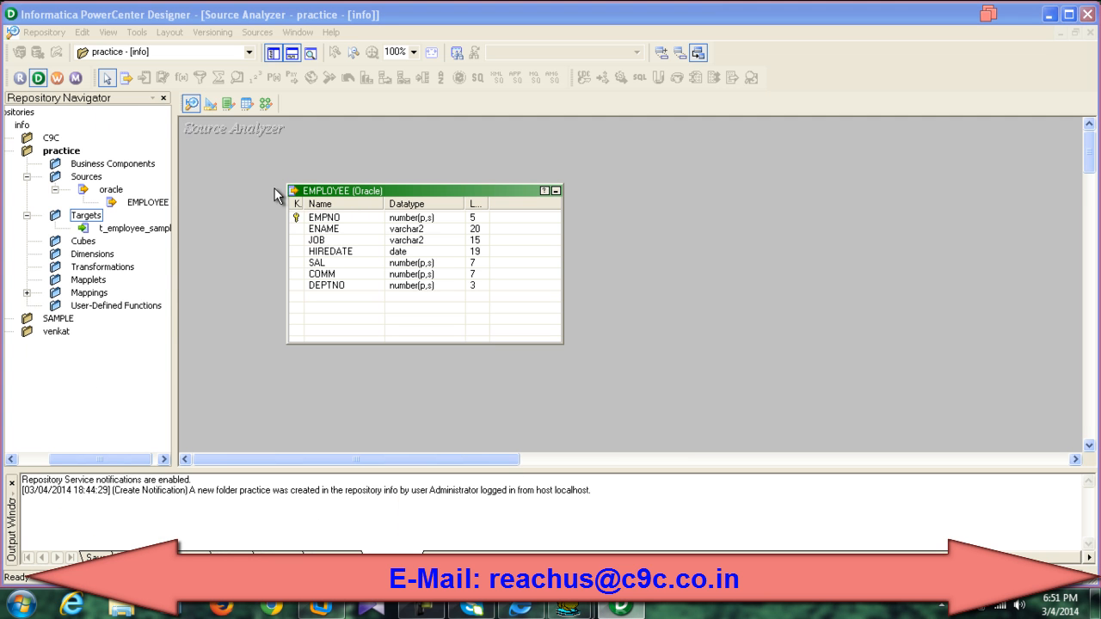
{"action": "left_click", "coordinate": [210, 103]}
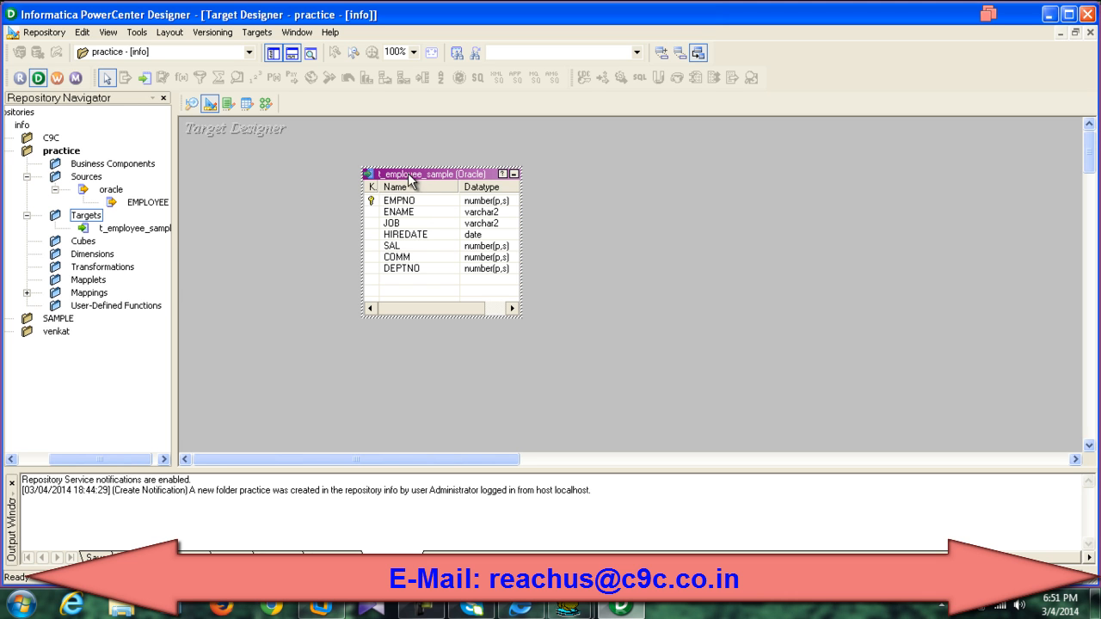
{"action": "left_click", "coordinate": [569, 608]}
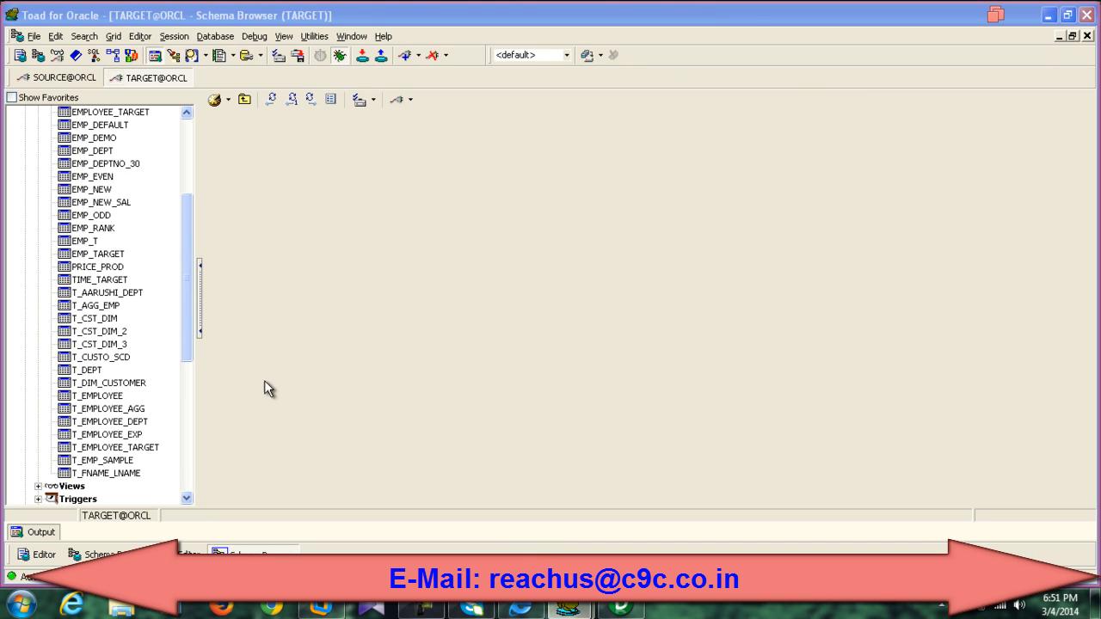
{"action": "left_click_drag", "start_coordinate": [183, 315], "coordinate": [157, 421]}
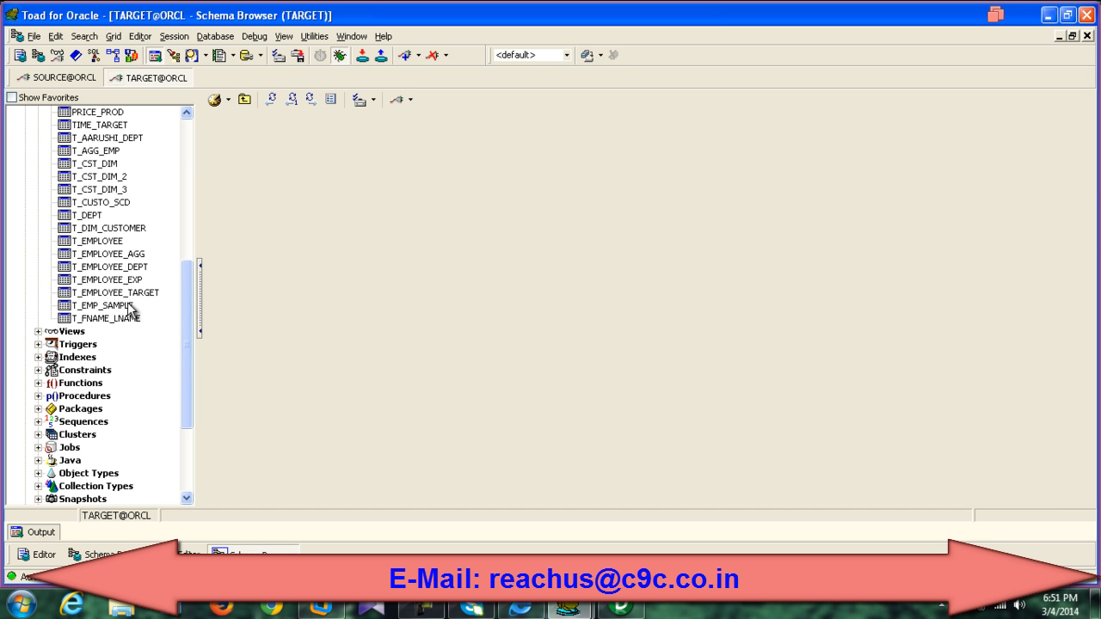
{"action": "left_click", "coordinate": [621, 607]}
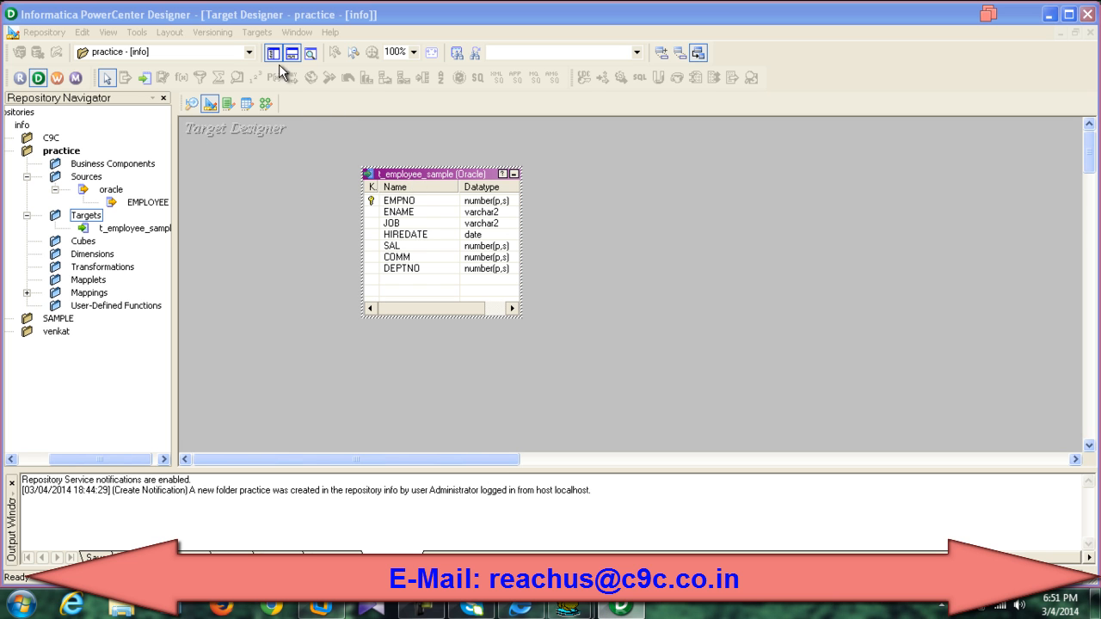
{"action": "left_click", "coordinate": [256, 33]}
{"action": "left_click", "coordinate": [459, 177]}
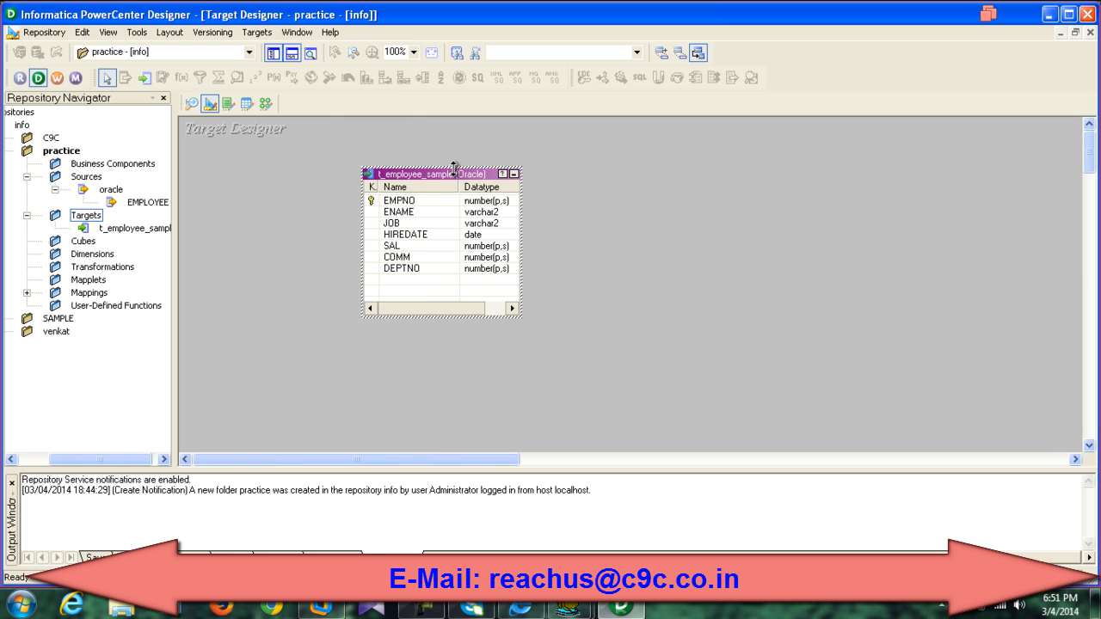
Step: Connect Generate/Execute SQL to the oracle data source with Primary key on and Foreign key off
{"action": "left_click", "coordinate": [256, 33]}
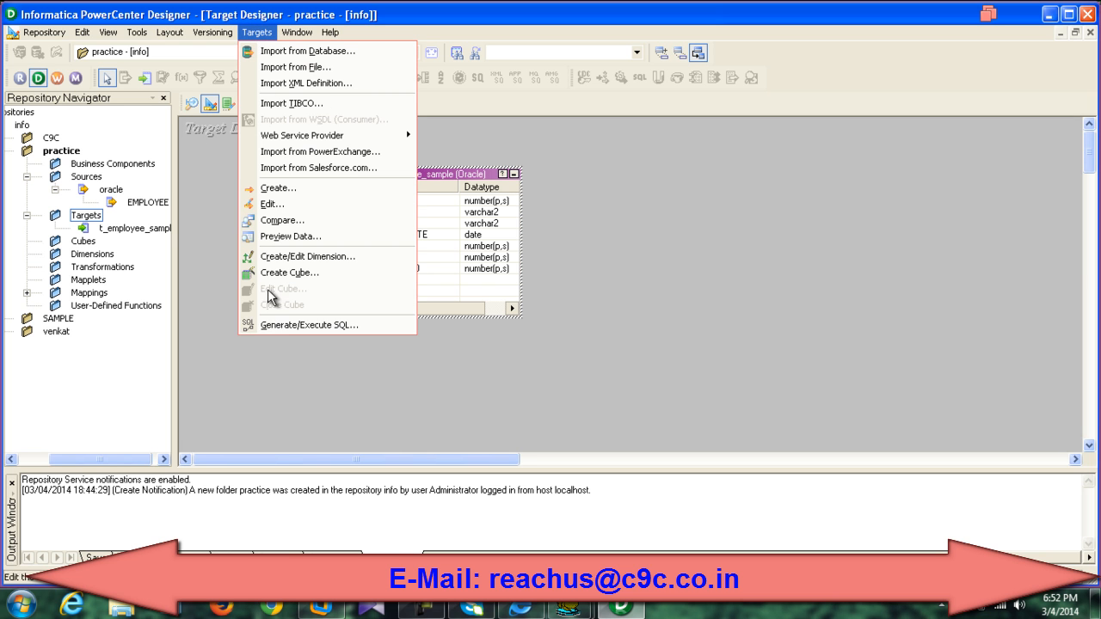
{"action": "left_click", "coordinate": [278, 324]}
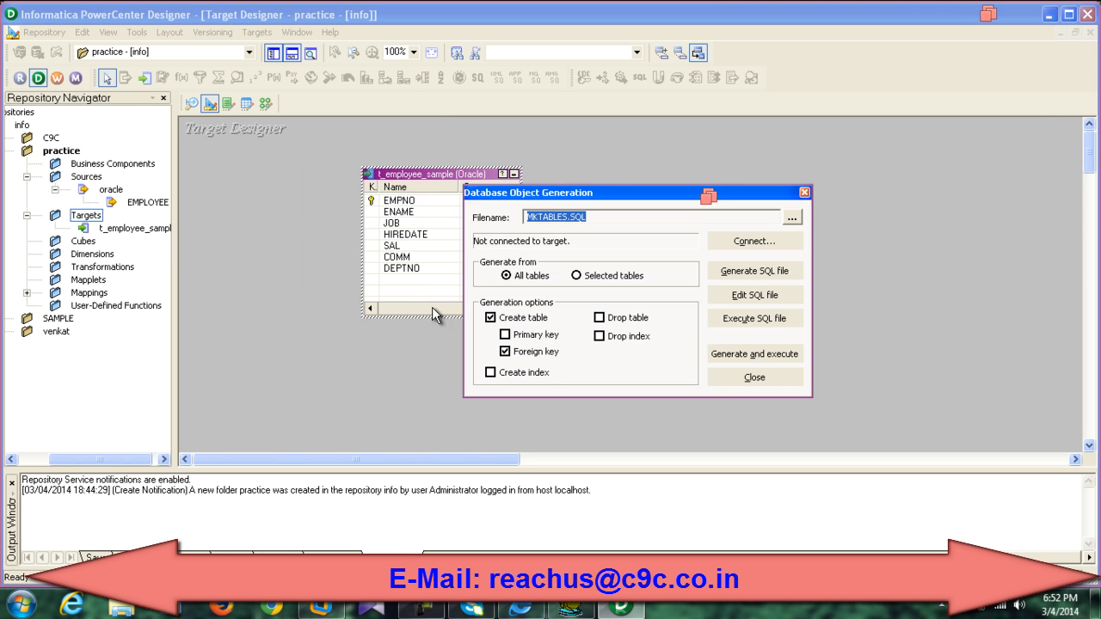
{"action": "left_click", "coordinate": [724, 247]}
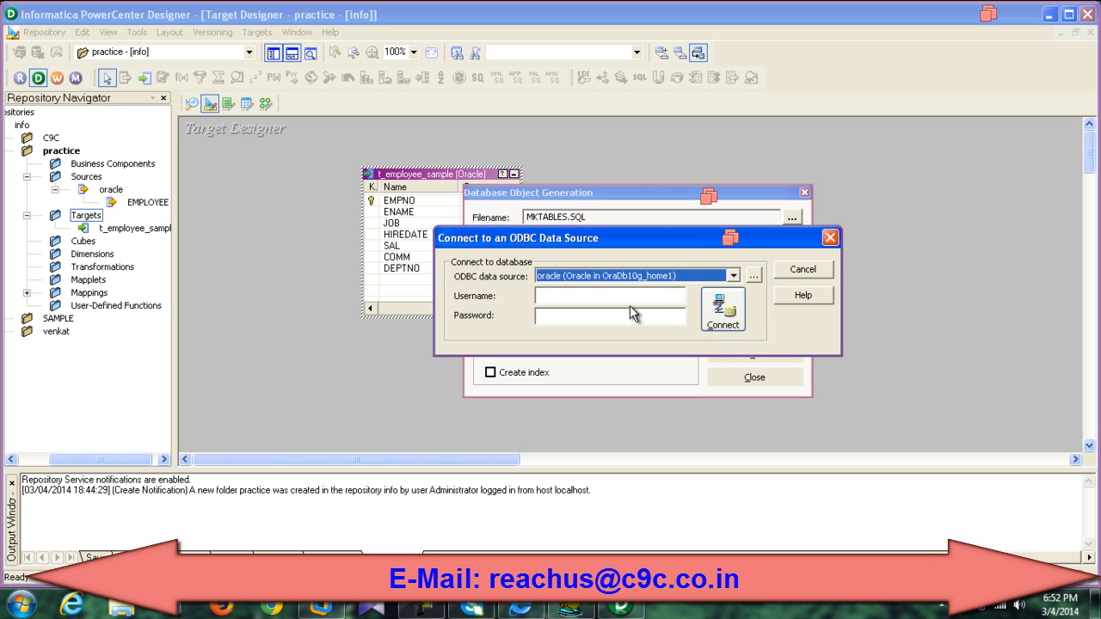
{"action": "type", "text": "target"}
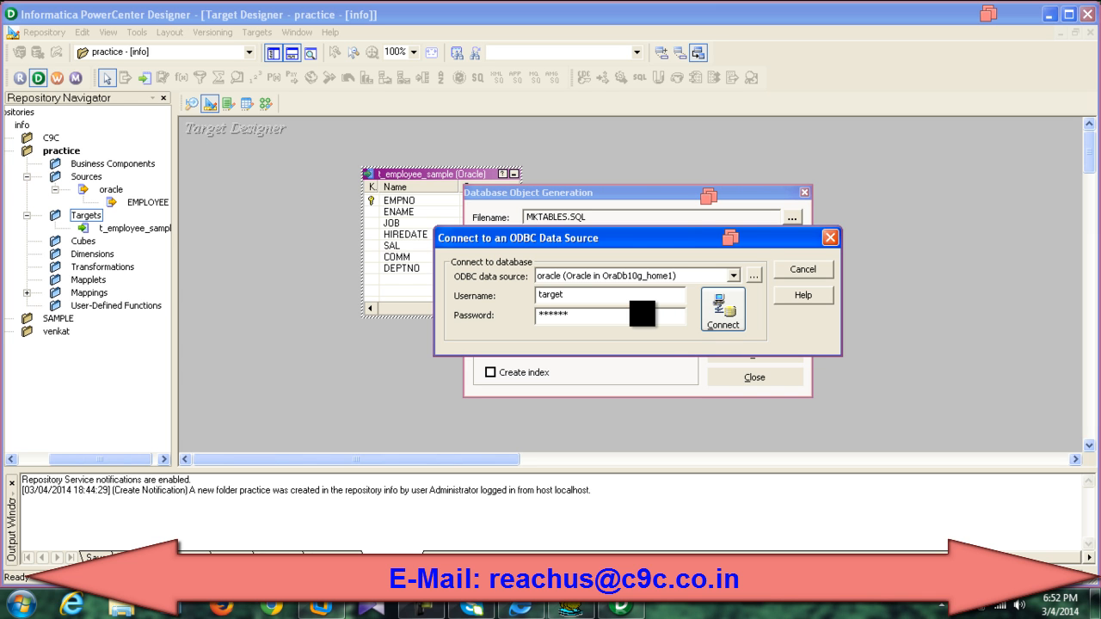
{"action": "left_click", "coordinate": [722, 309]}
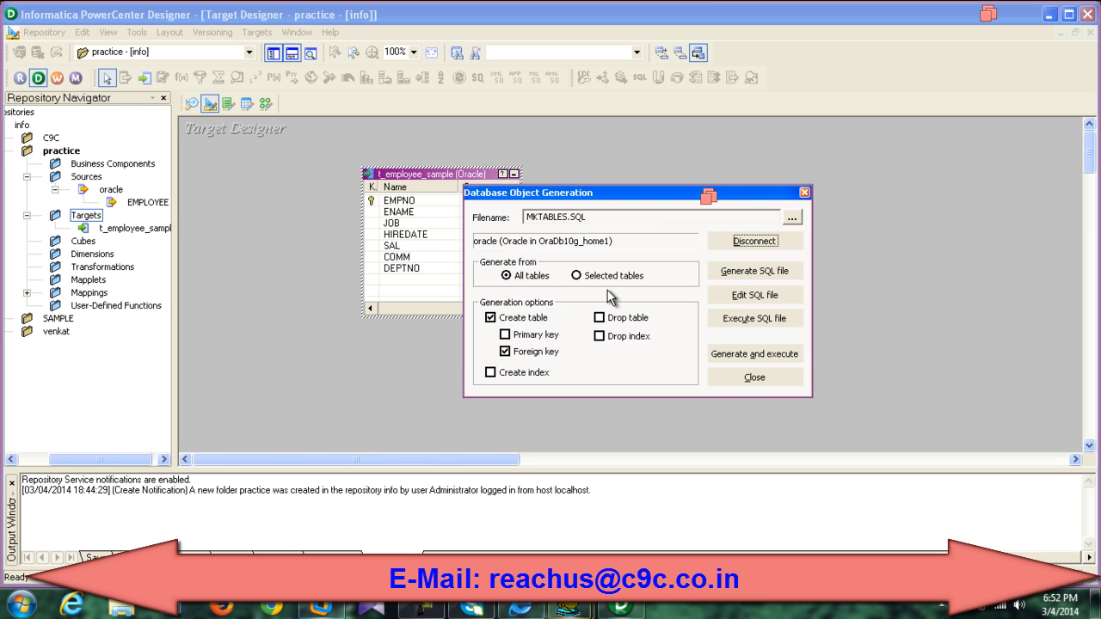
{"action": "left_click", "coordinate": [504, 350]}
{"action": "left_click", "coordinate": [505, 335]}
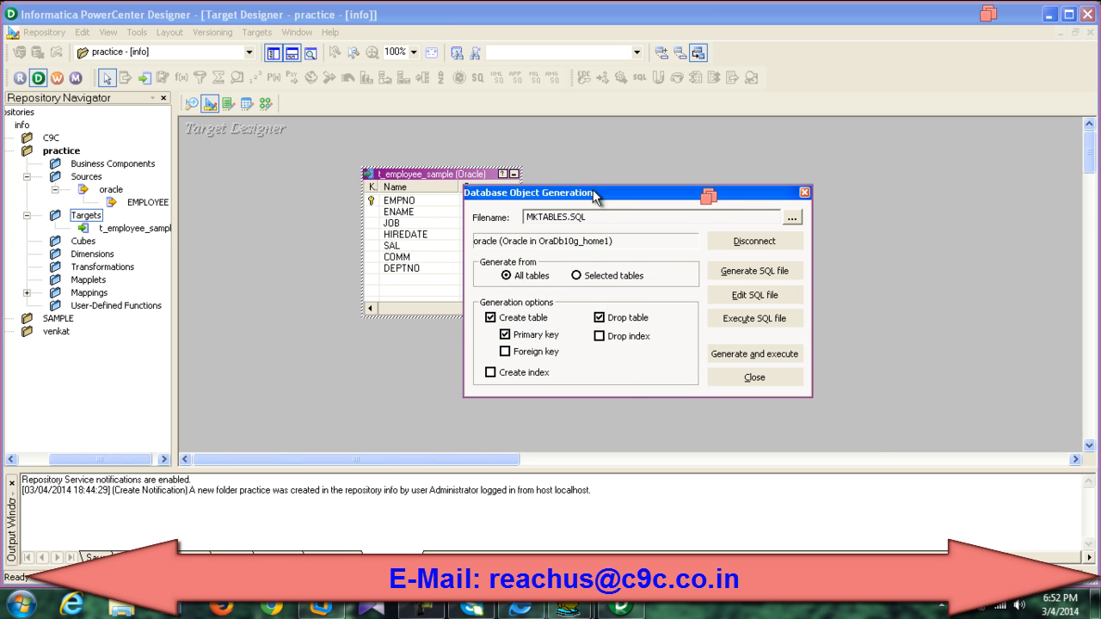
{"action": "left_click_drag", "start_coordinate": [592, 193], "coordinate": [663, 248]}
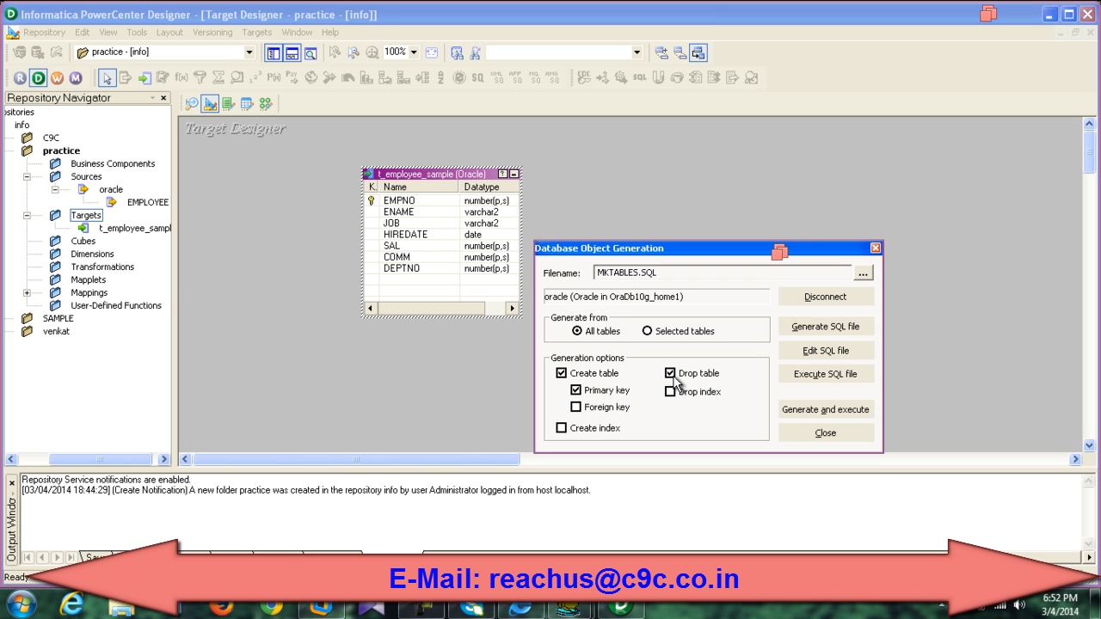
Step: Generate and execute the SQL, overwriting MKTABLES.SQL, and check the t_employee_sample creation output
{"action": "left_click", "coordinate": [801, 411]}
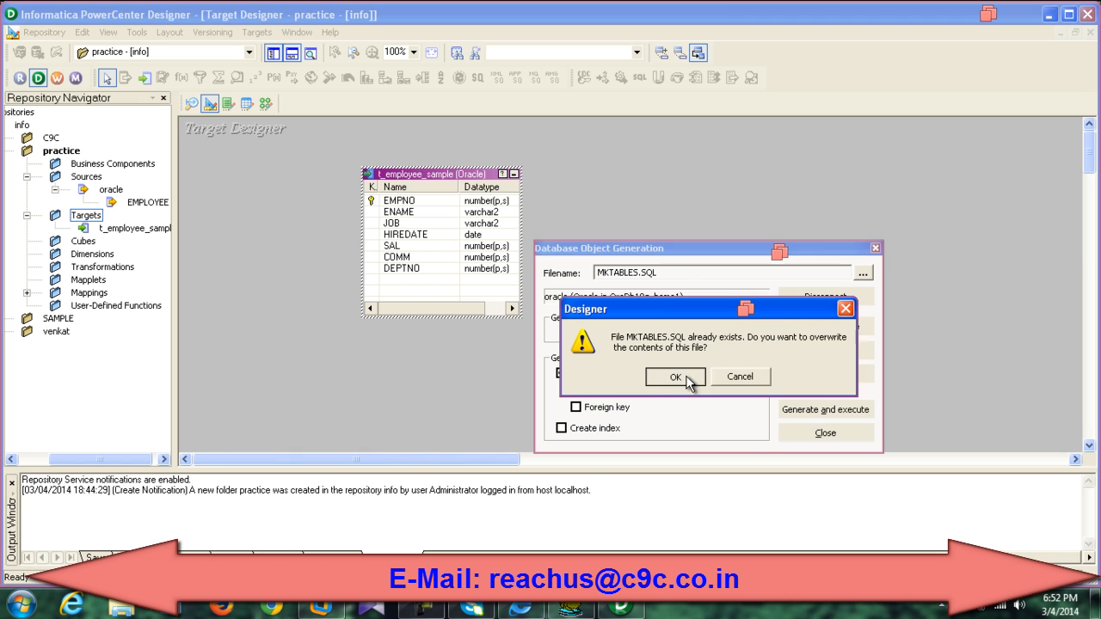
{"action": "left_click", "coordinate": [676, 378]}
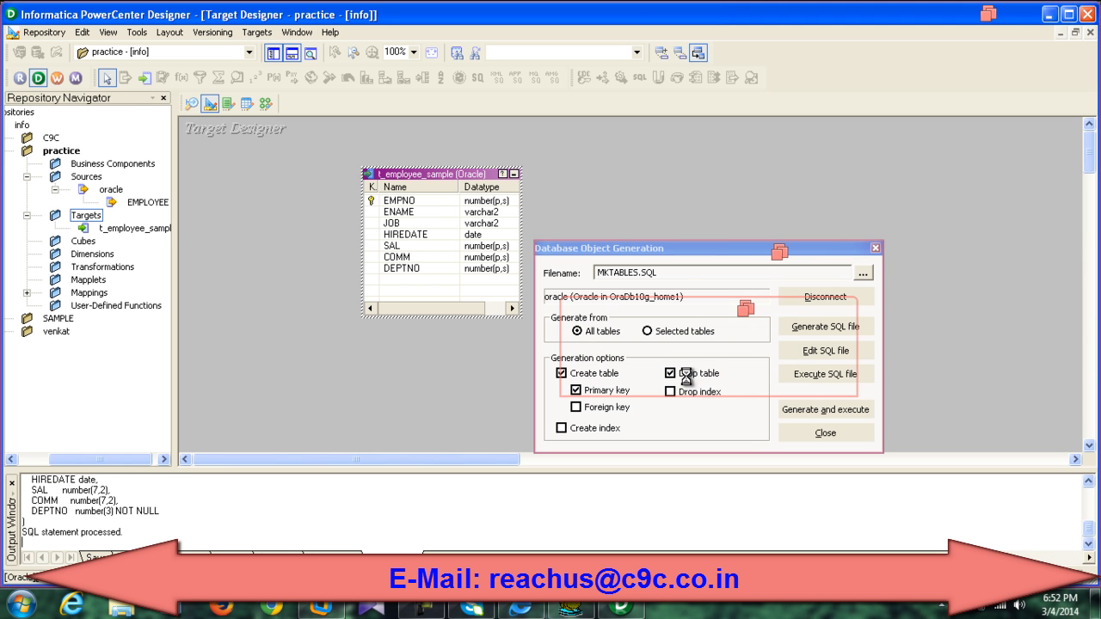
{"action": "left_click", "coordinate": [826, 433]}
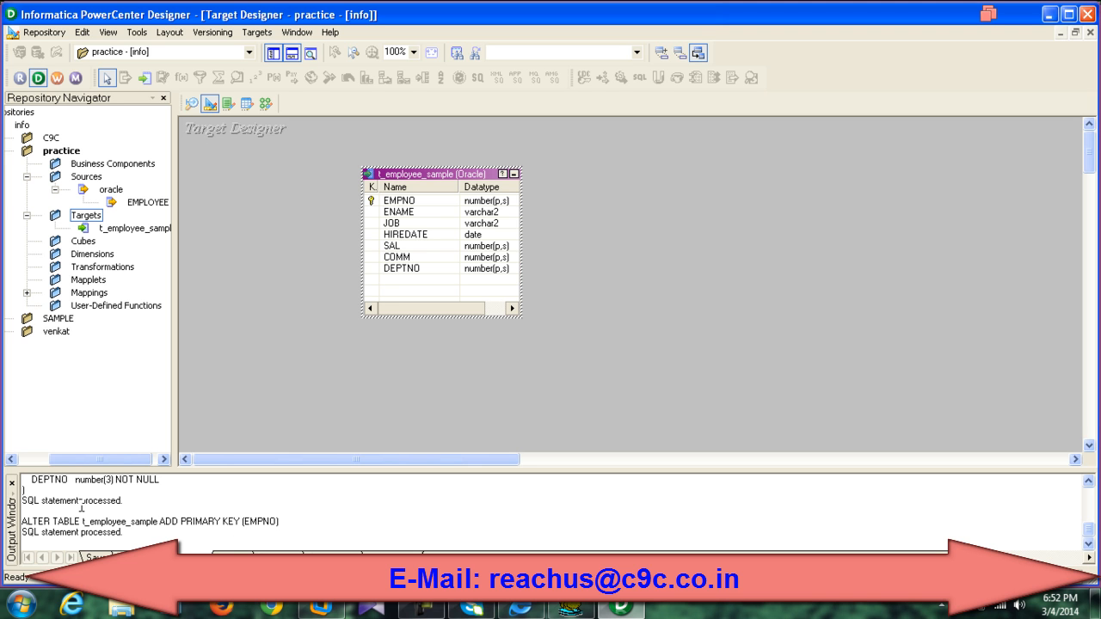
{"action": "scroll", "coordinate": [82, 504], "scroll_direction": "up", "scroll_amount": 8}
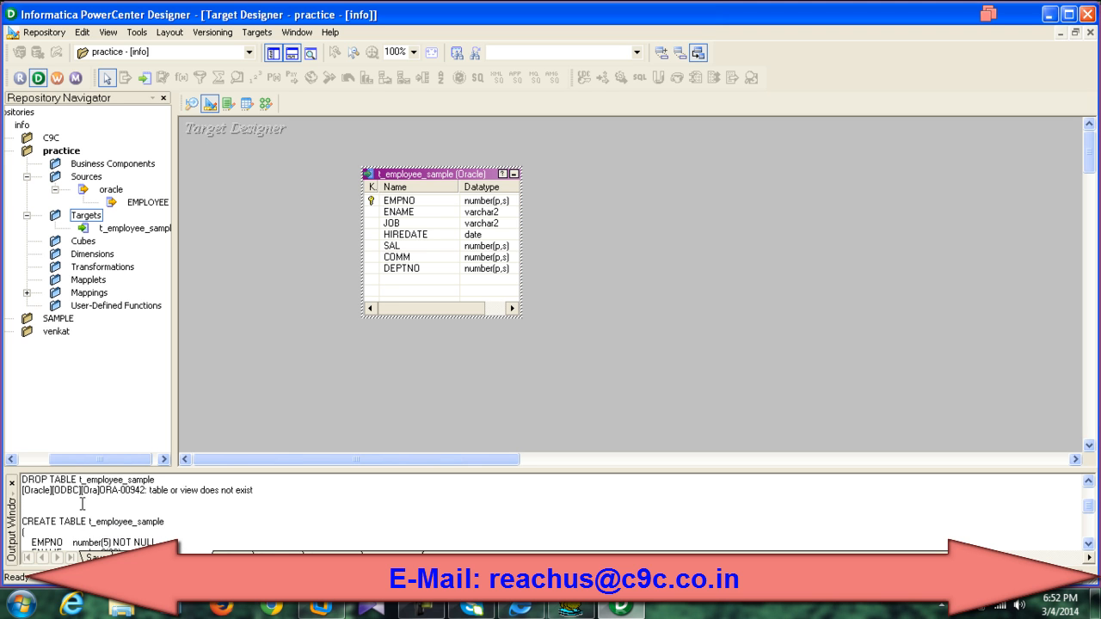
{"action": "left_click_drag", "start_coordinate": [90, 525], "coordinate": [162, 525]}
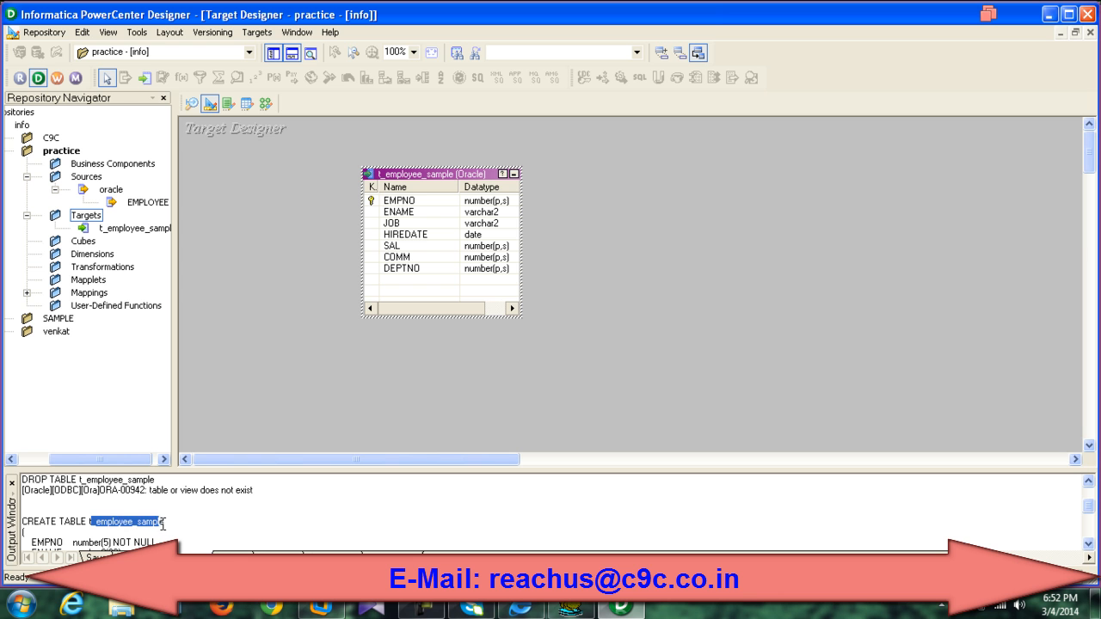
{"action": "left_click", "coordinate": [180, 531]}
{"action": "scroll", "coordinate": [248, 501], "scroll_direction": "down", "scroll_amount": 8}
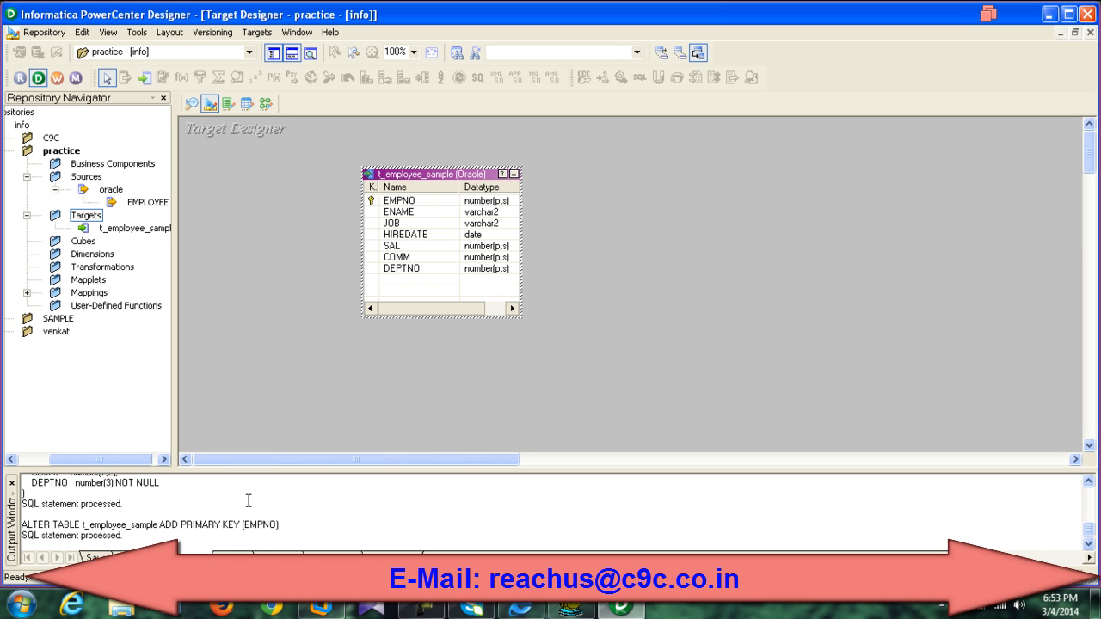
{"action": "left_click", "coordinate": [570, 608]}
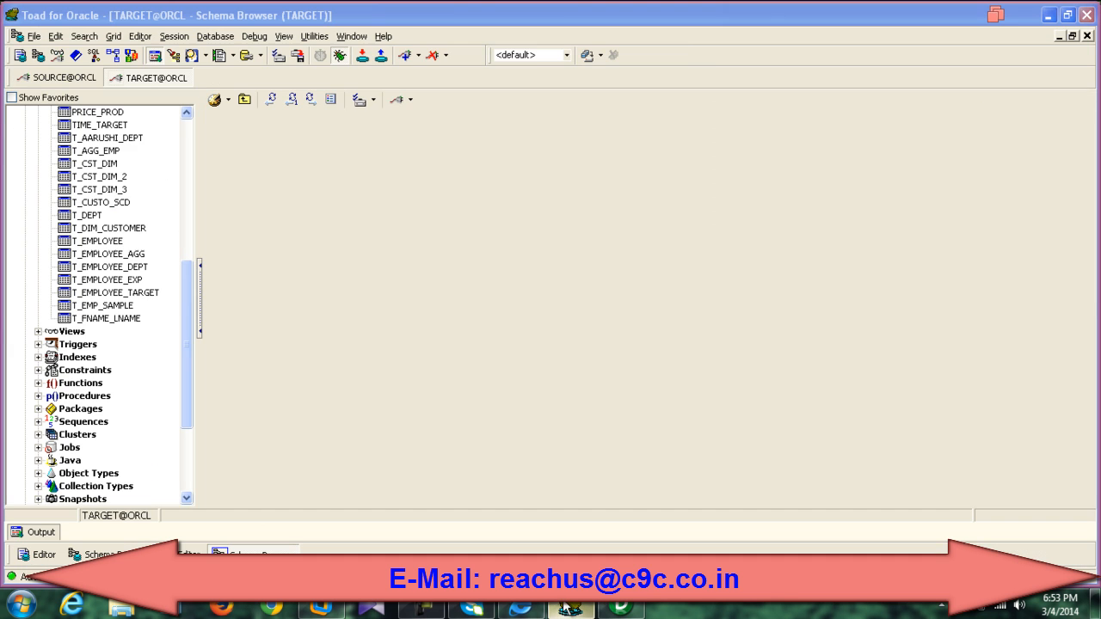
Step: Refresh the TARGET tables and confirm T_EMPLOYEE_SAMPLE has seven columns and zero rows
{"action": "left_click", "coordinate": [273, 100]}
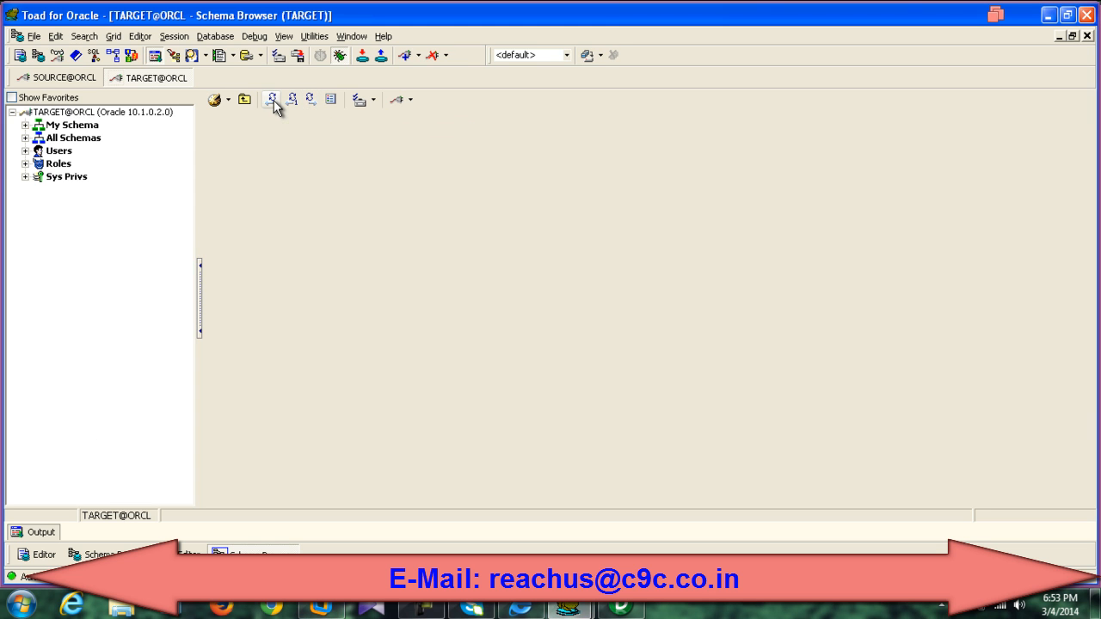
{"action": "left_click", "coordinate": [25, 125]}
{"action": "left_click", "coordinate": [37, 151]}
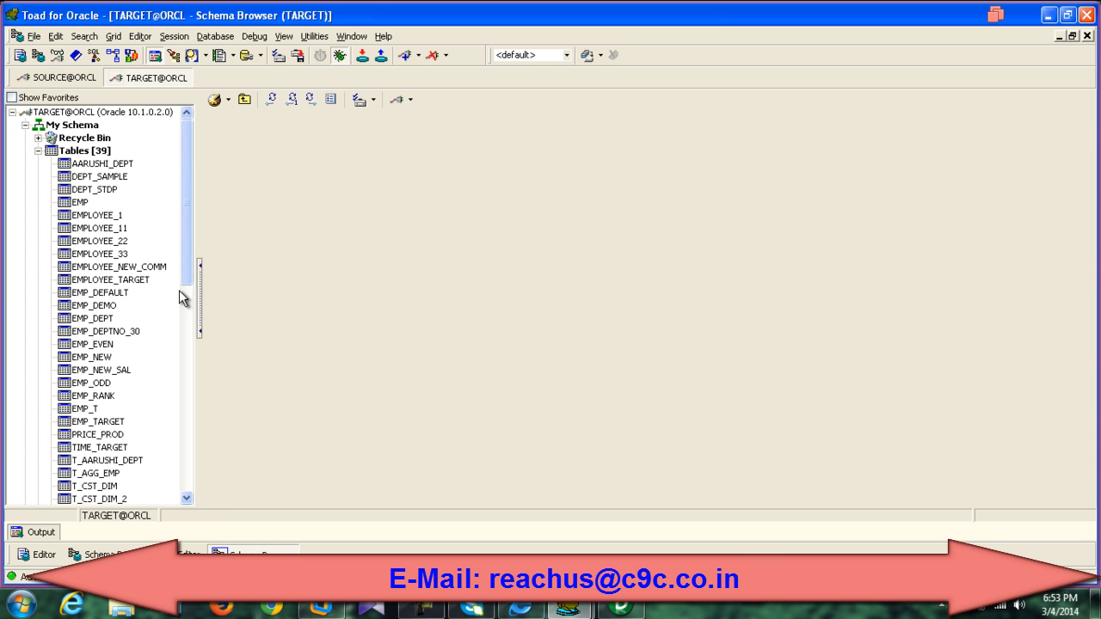
{"action": "left_click_drag", "start_coordinate": [191, 264], "coordinate": [184, 377]}
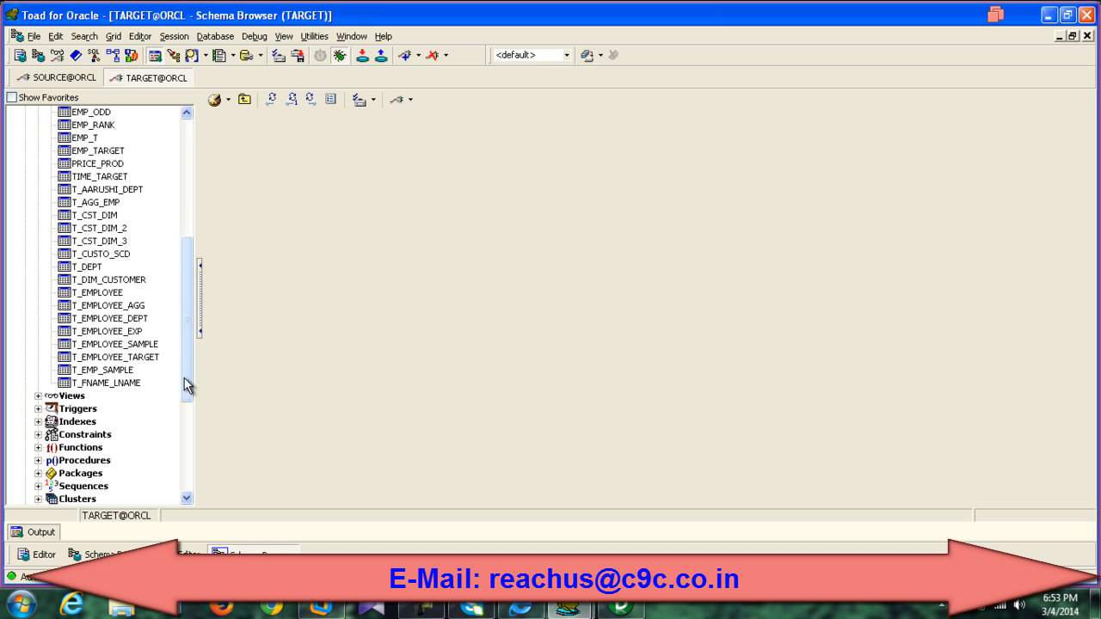
{"action": "left_click", "coordinate": [134, 348]}
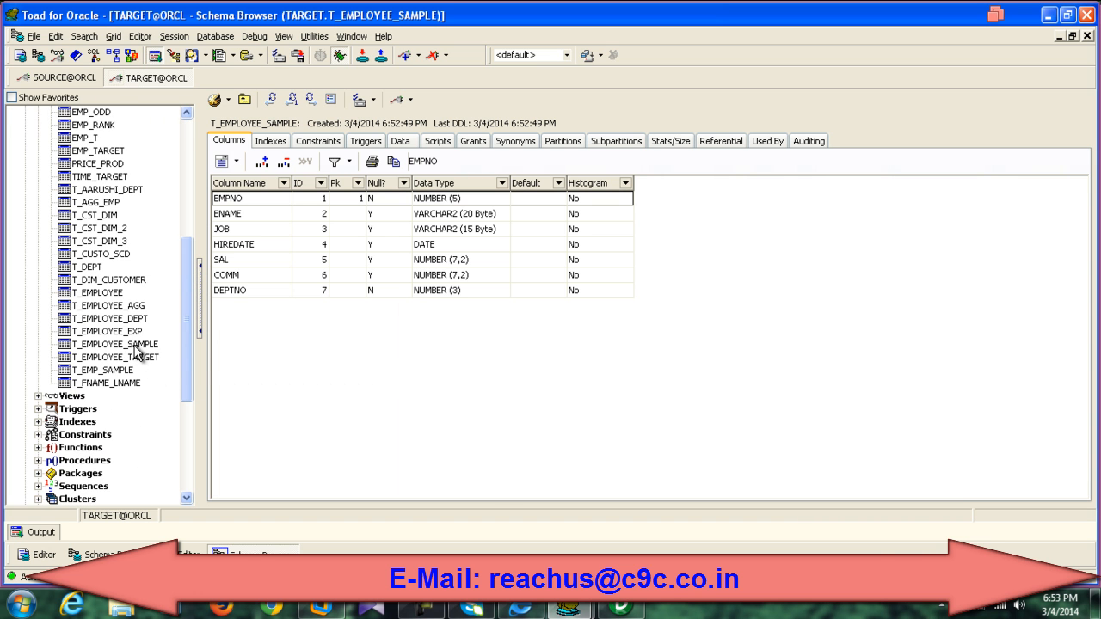
{"action": "left_click", "coordinate": [400, 142]}
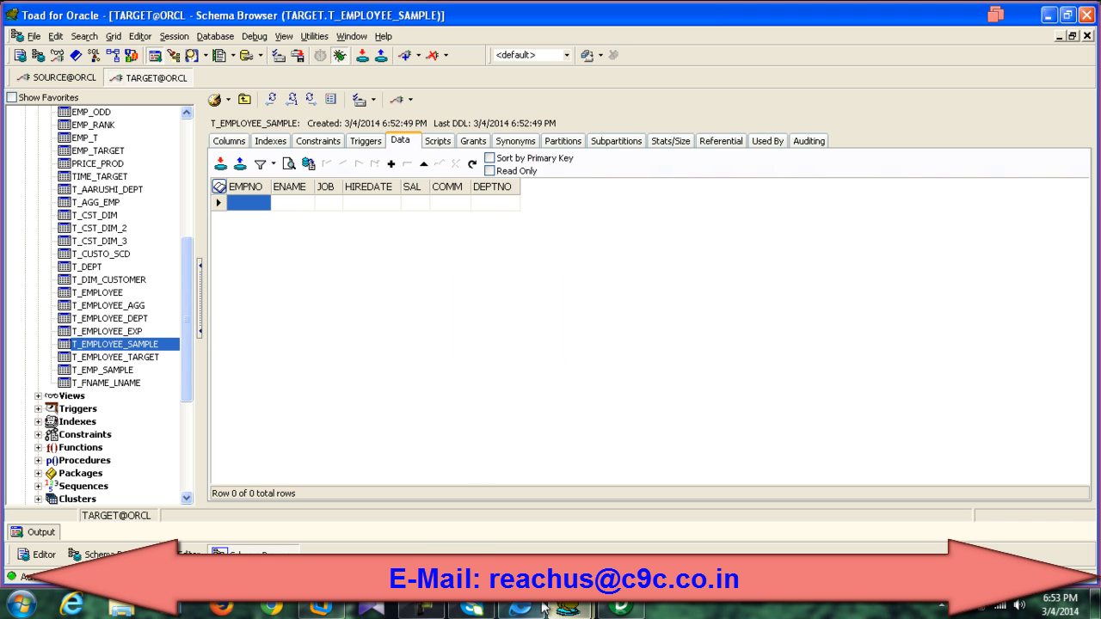
{"action": "left_click", "coordinate": [613, 609]}
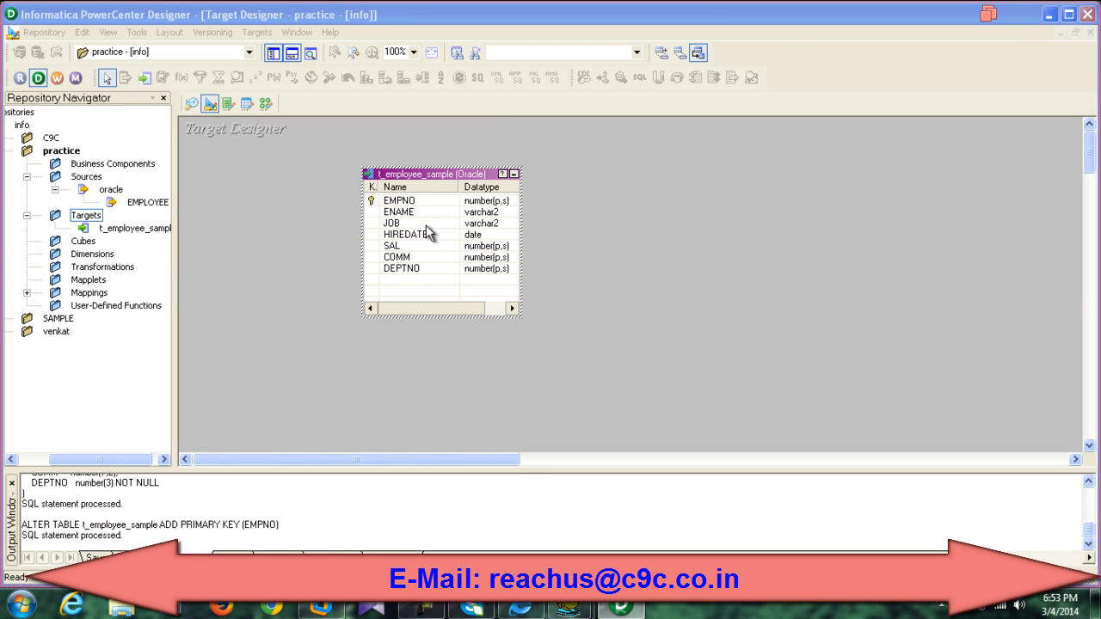
Step: Add t_employee_sample to m_Sample and link all seven SQ_EMPLOYEE ports to it
{"action": "left_click", "coordinate": [269, 106]}
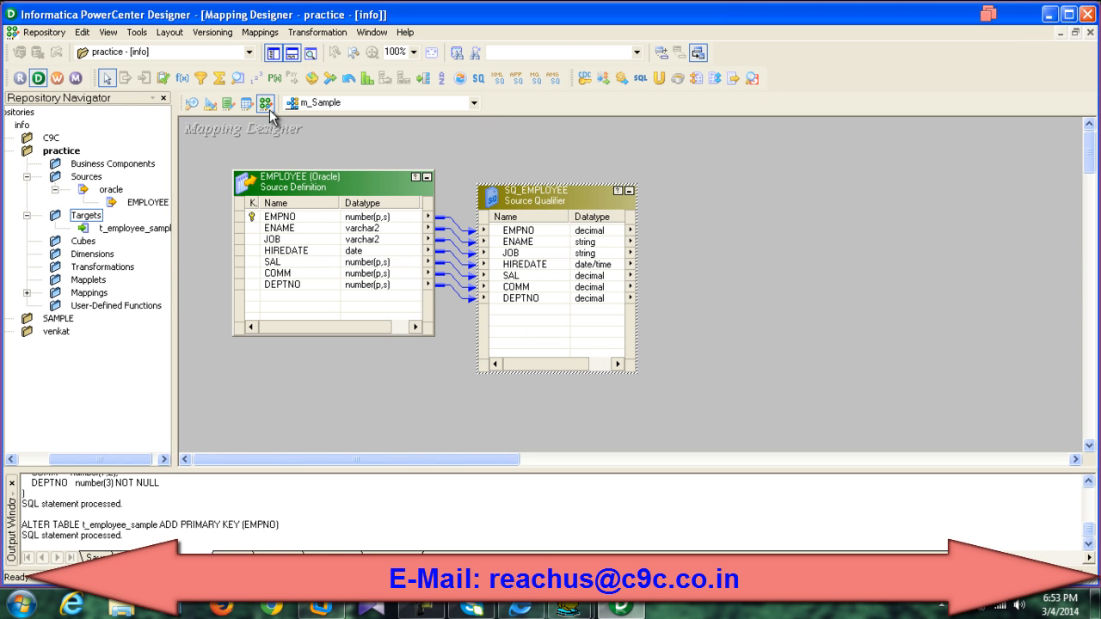
{"action": "left_click_drag", "start_coordinate": [142, 230], "coordinate": [861, 165]}
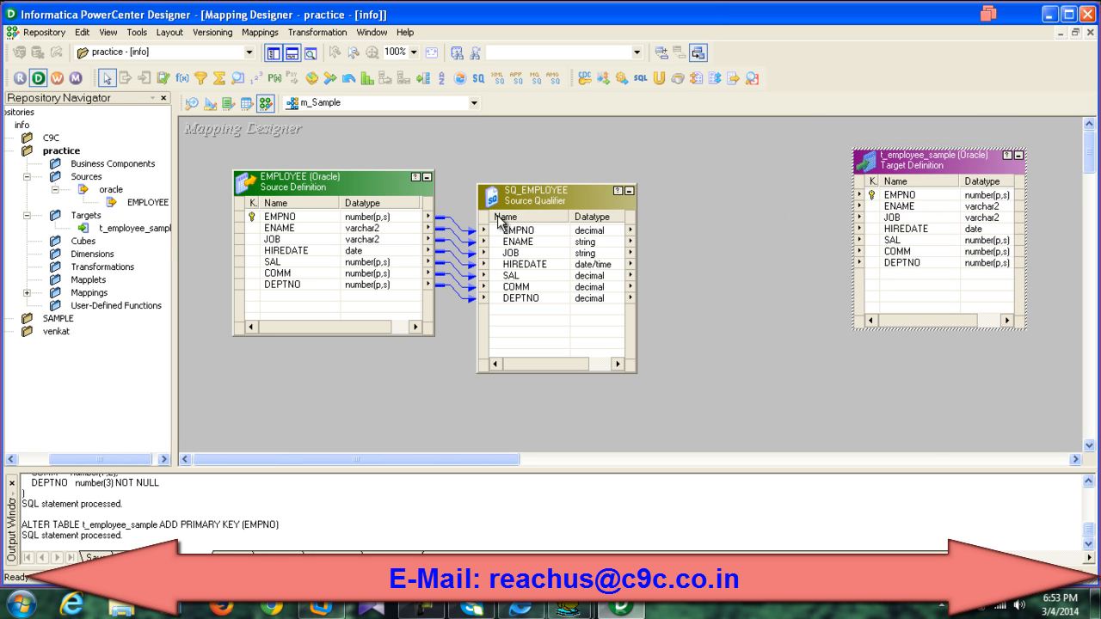
{"action": "right_click", "coordinate": [503, 230]}
{"action": "left_click", "coordinate": [507, 236]}
{"action": "left_click_drag", "start_coordinate": [506, 239], "coordinate": [888, 199]}
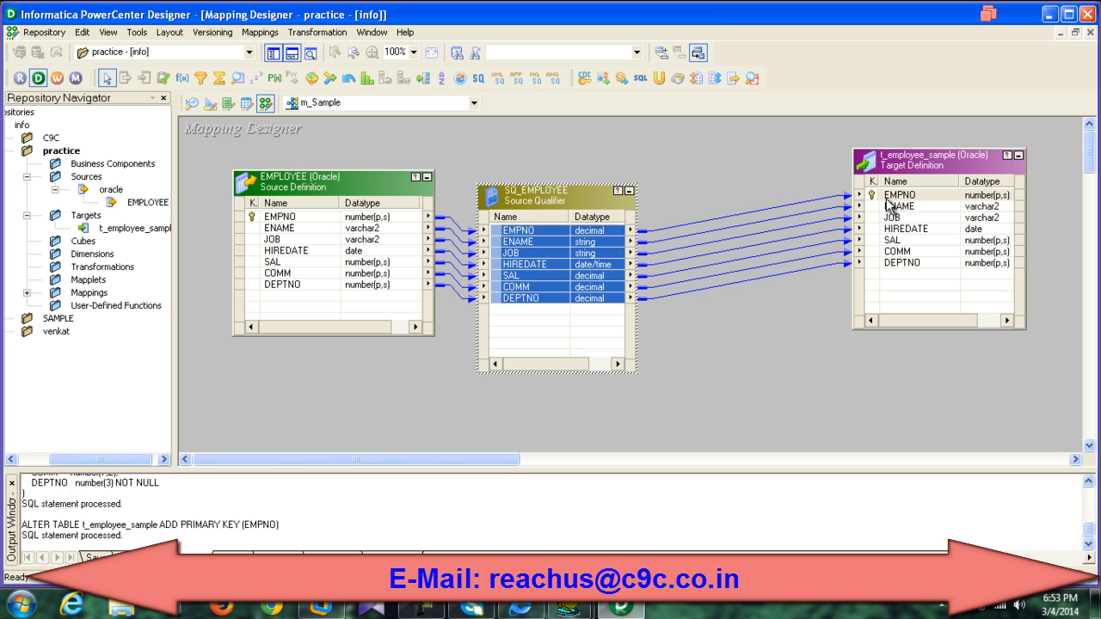
Step: Save the mapping to the repository, confirming m_Sample is reported VALID
{"action": "key", "text": "ctrl+s"}
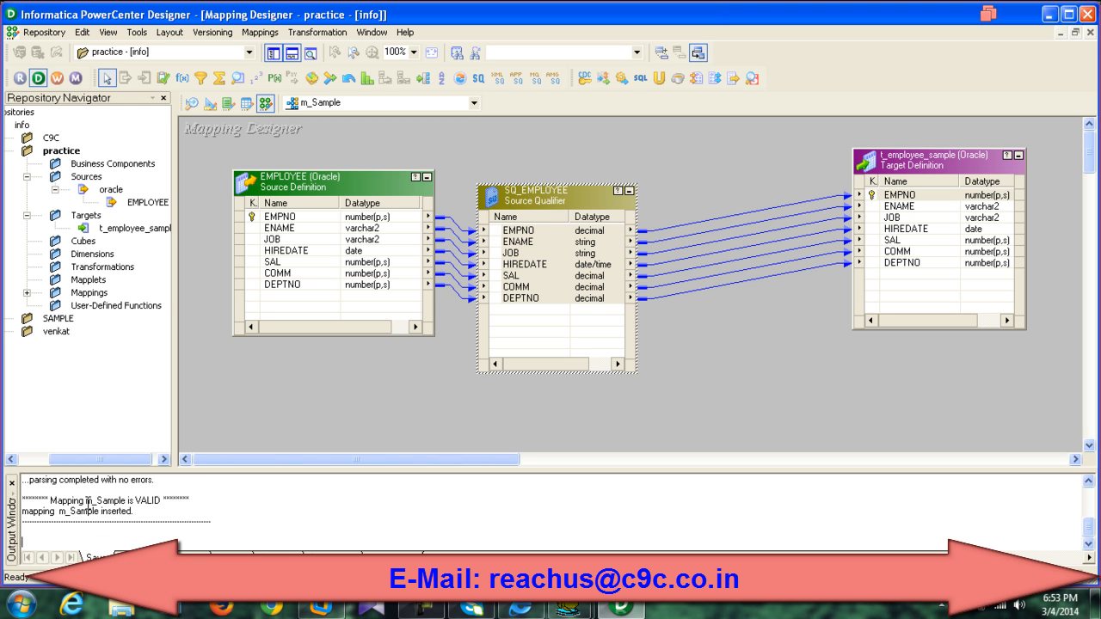
{"action": "left_click_drag", "start_coordinate": [86, 504], "coordinate": [160, 502]}
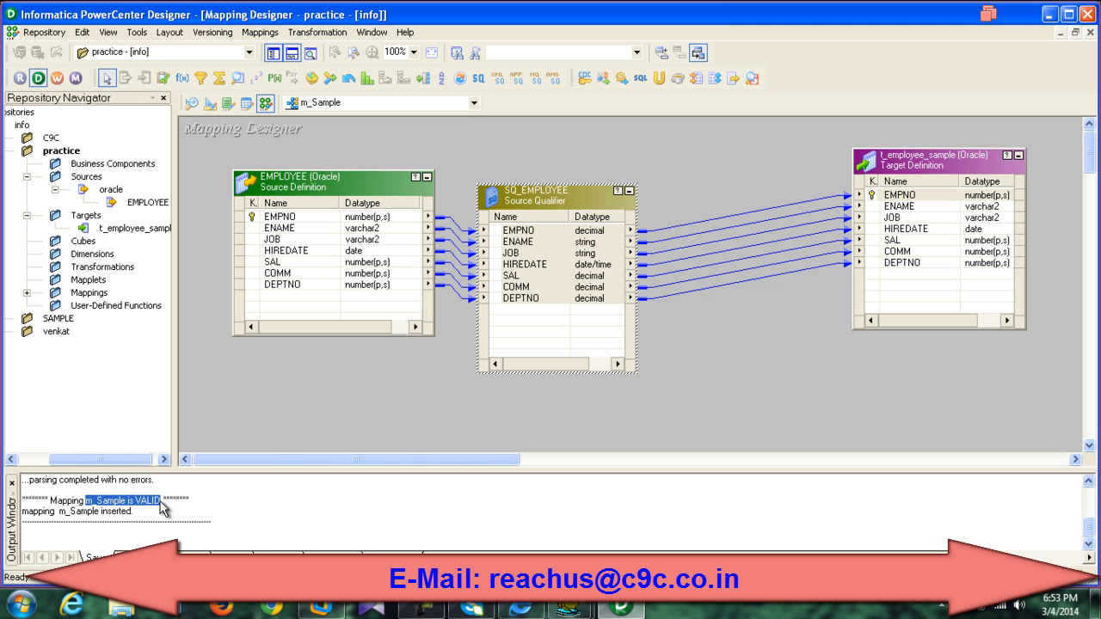
{"action": "left_click", "coordinate": [212, 507]}
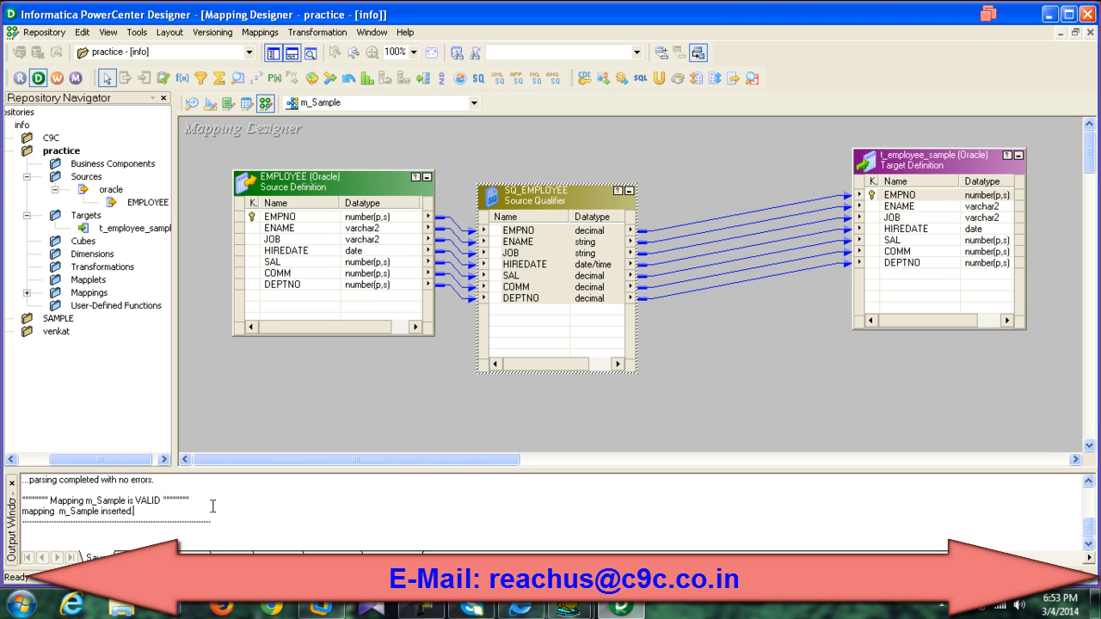
{"action": "left_click", "coordinate": [220, 391]}
{"action": "key", "text": "ctrl+s"}
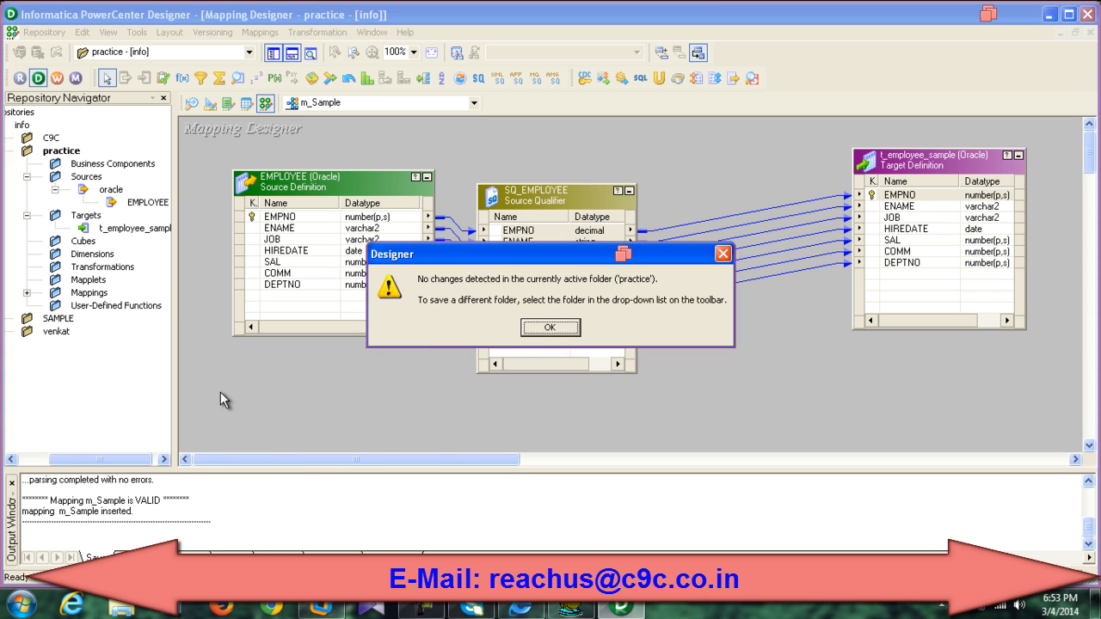
{"action": "left_click", "coordinate": [535, 330]}
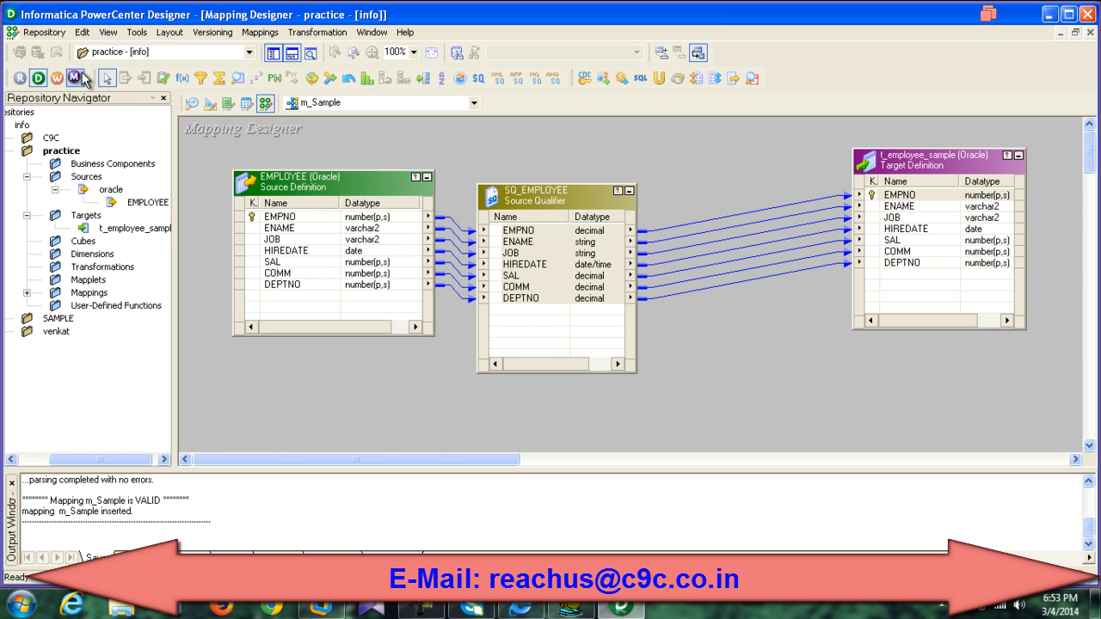
{"action": "left_click", "coordinate": [43, 32]}
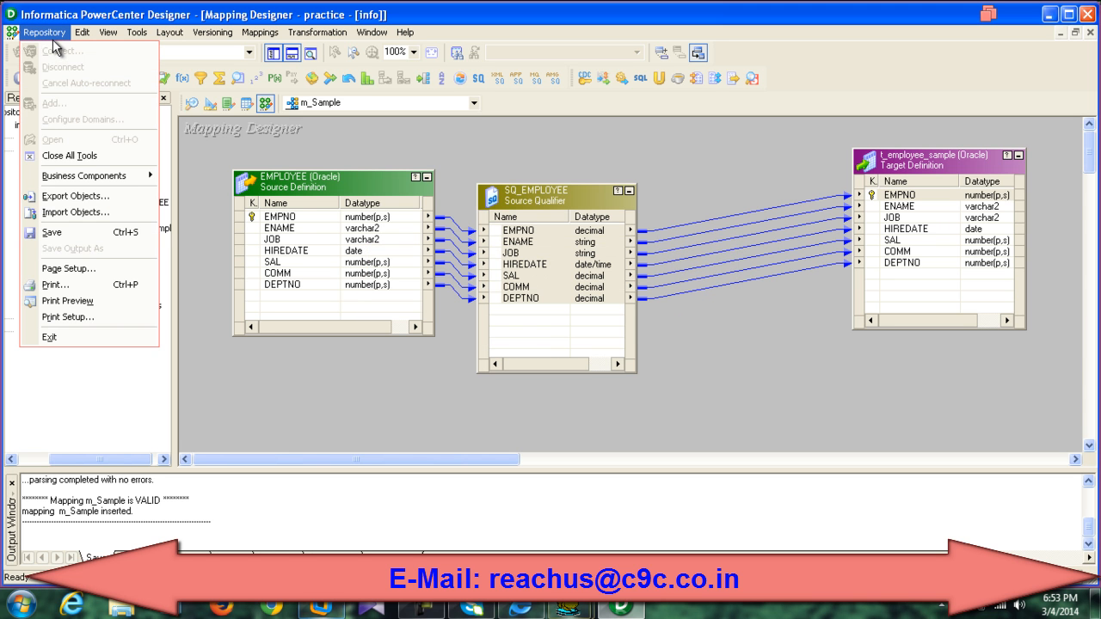
{"action": "left_click", "coordinate": [54, 228]}
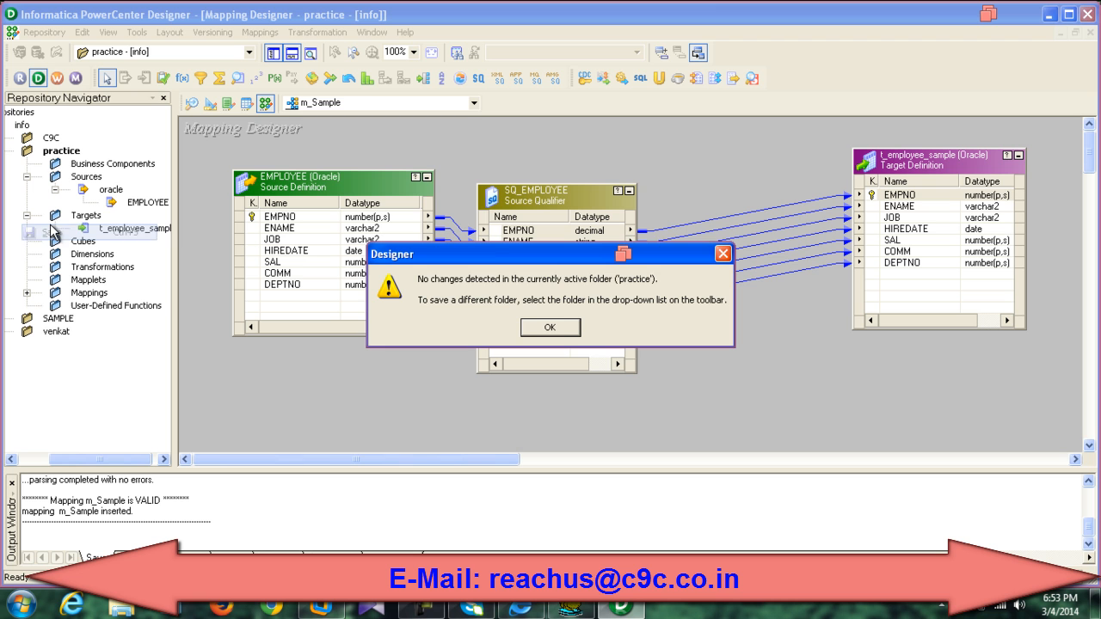
{"action": "left_click", "coordinate": [551, 328]}
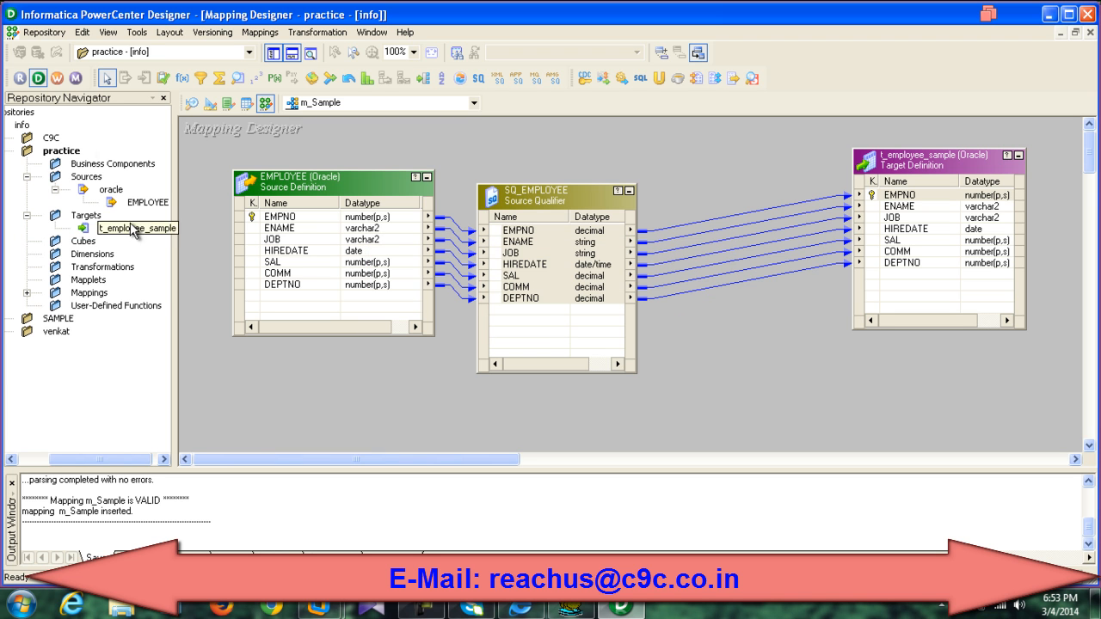
Step: Launch Workflow Manager from Designer, dismiss the tip, and switch to the Workflow Designer
{"action": "left_click", "coordinate": [57, 81]}
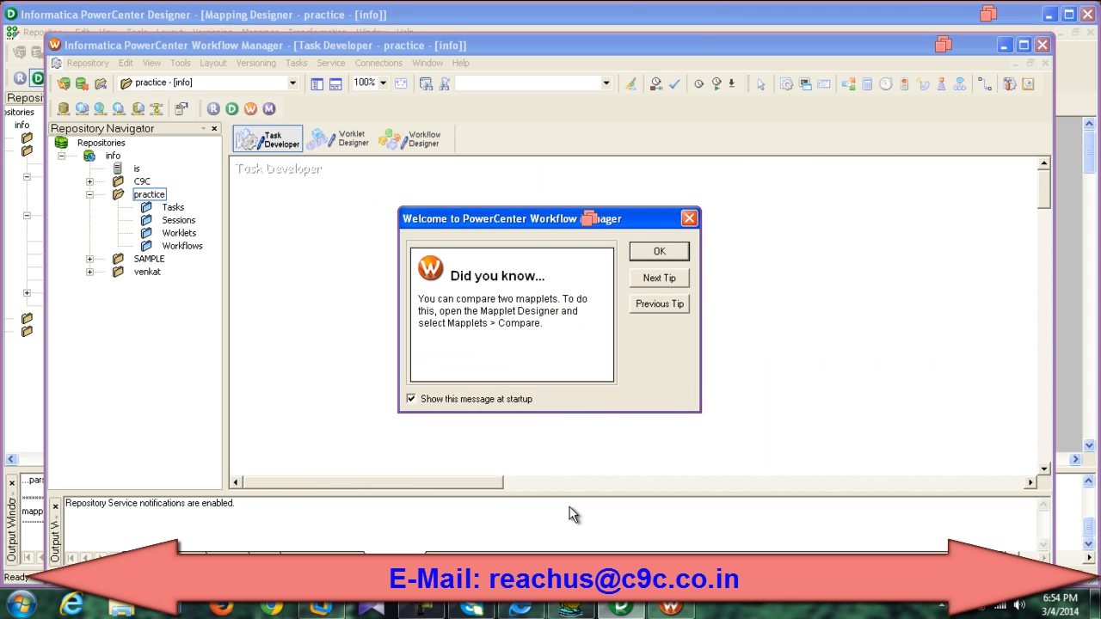
{"action": "left_click", "coordinate": [659, 252]}
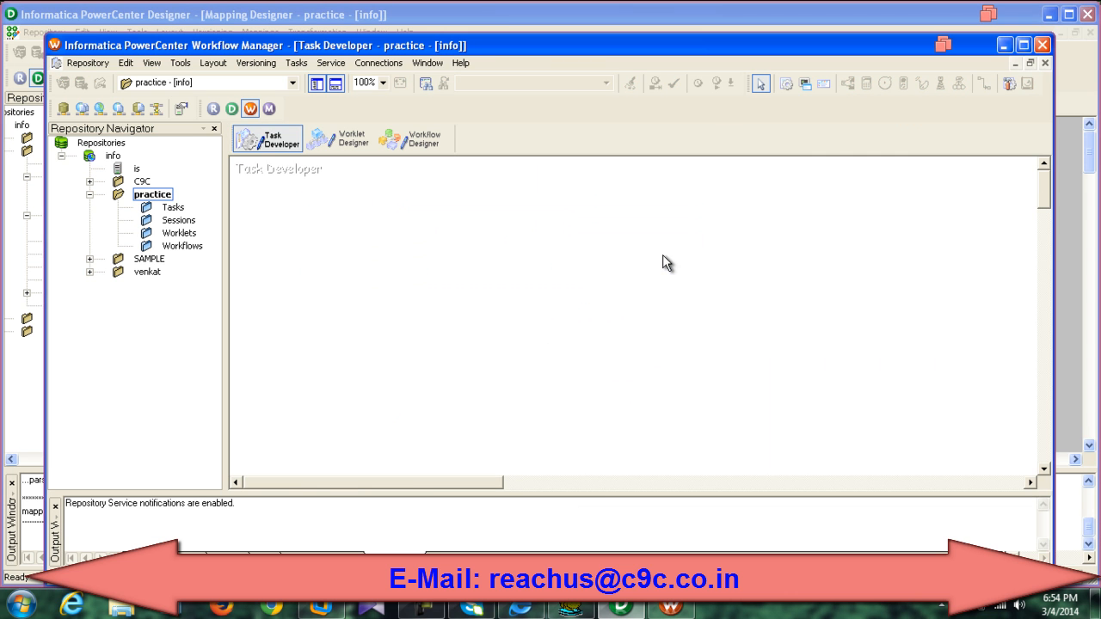
{"action": "left_click_drag", "start_coordinate": [489, 56], "coordinate": [462, 45]}
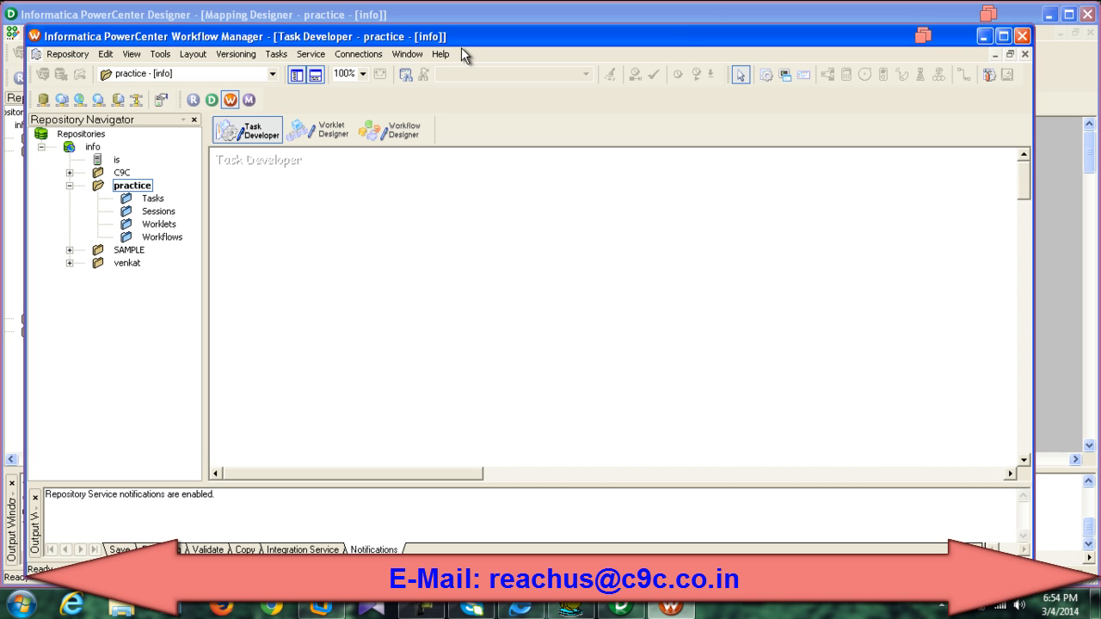
{"action": "mouse_move", "coordinate": [22, 604]}
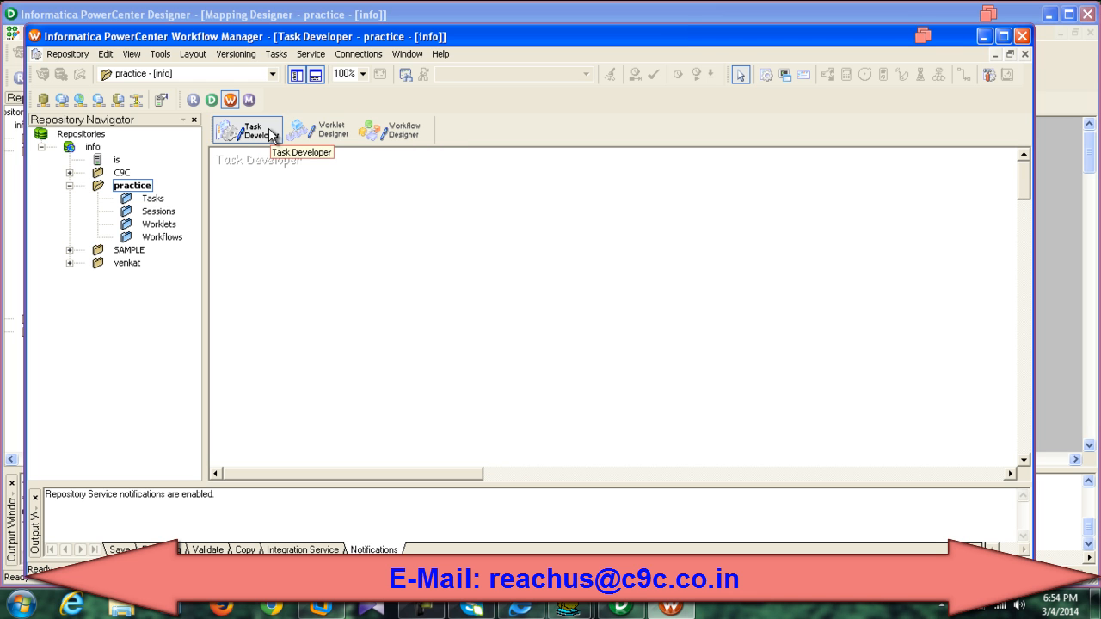
{"action": "left_click", "coordinate": [388, 136]}
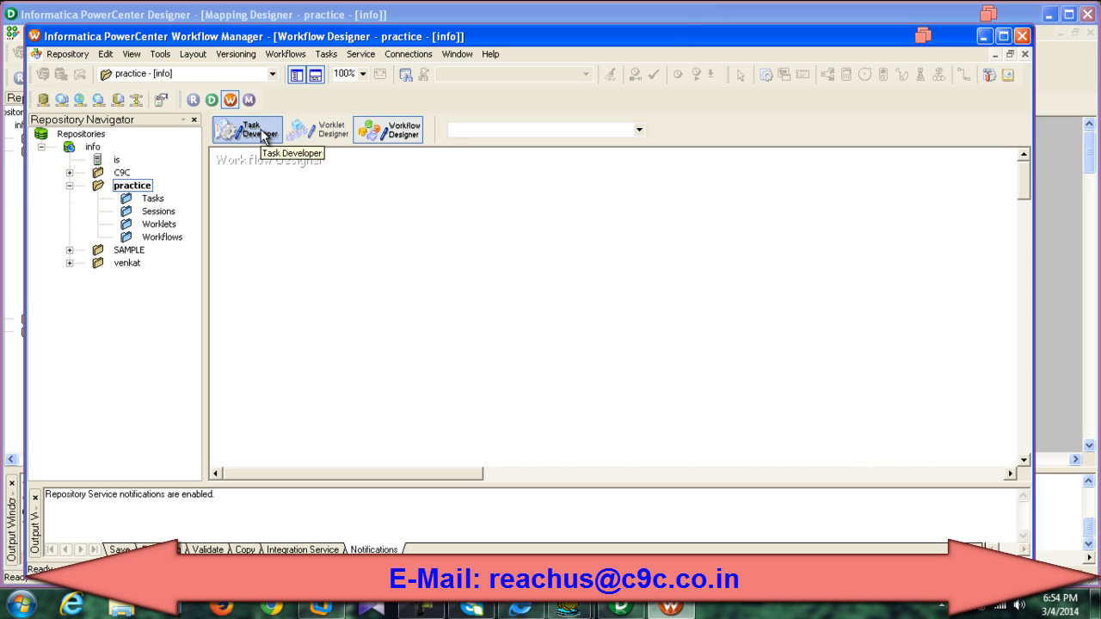
Step: Create a workflow named wf_Sample from the Workflows > Create command
{"action": "left_click", "coordinate": [284, 54]}
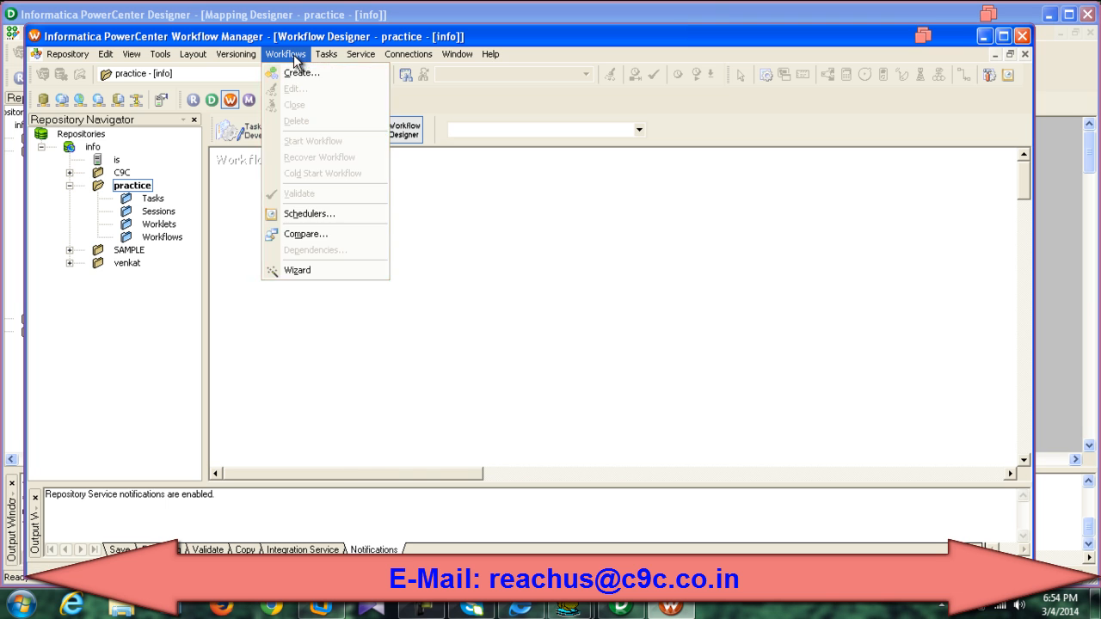
{"action": "left_click", "coordinate": [296, 74]}
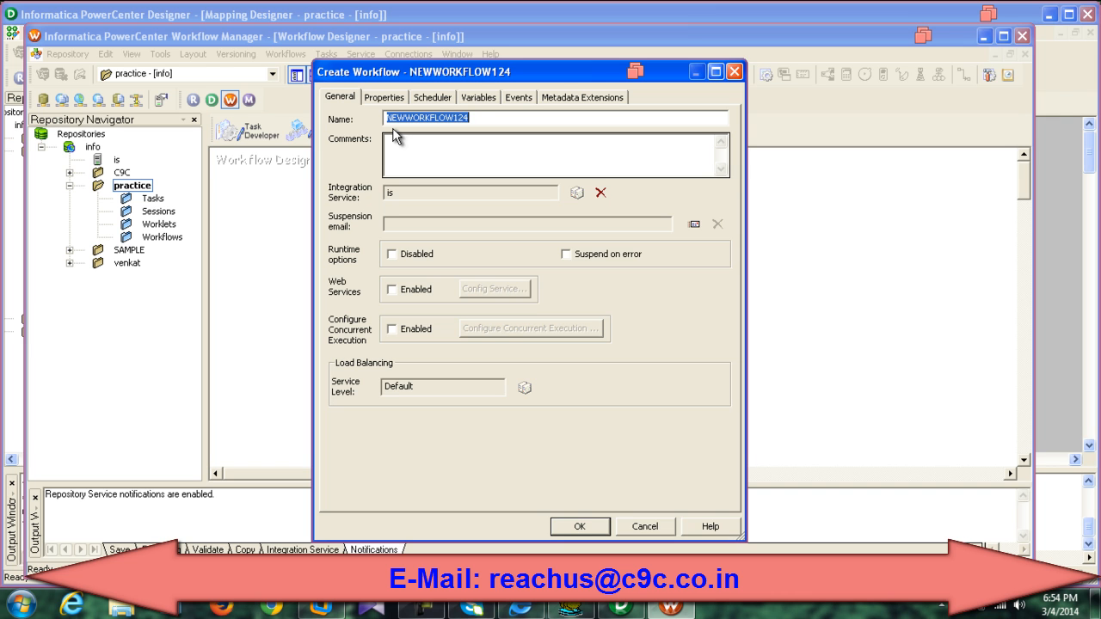
{"action": "type", "text": "wf_Sa"}
{"action": "type", "text": "mple"}
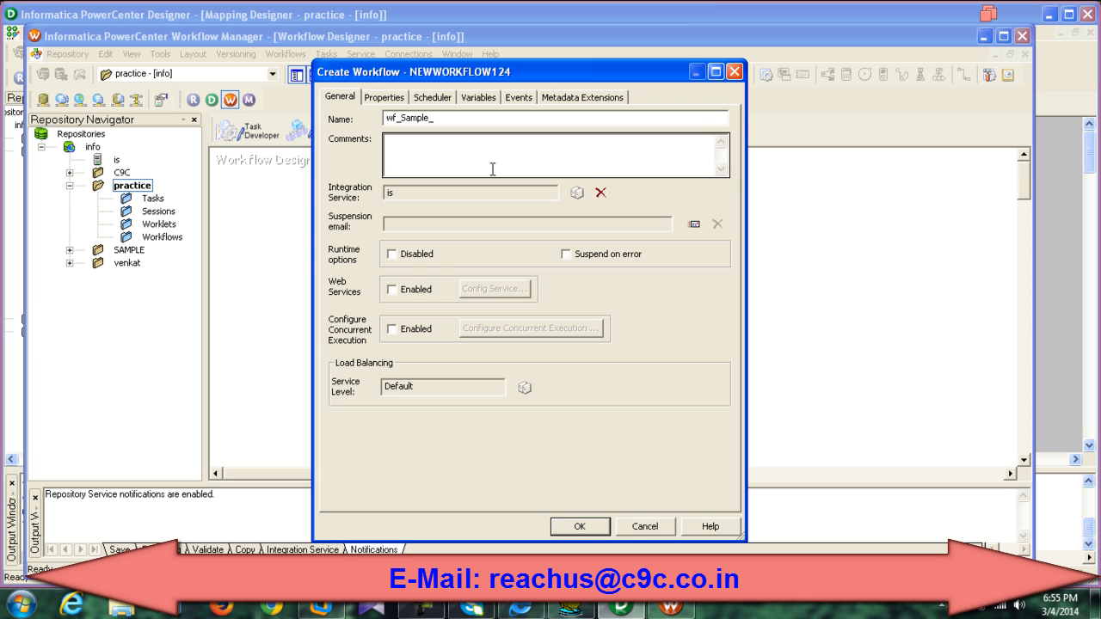
{"action": "left_click", "coordinate": [579, 527]}
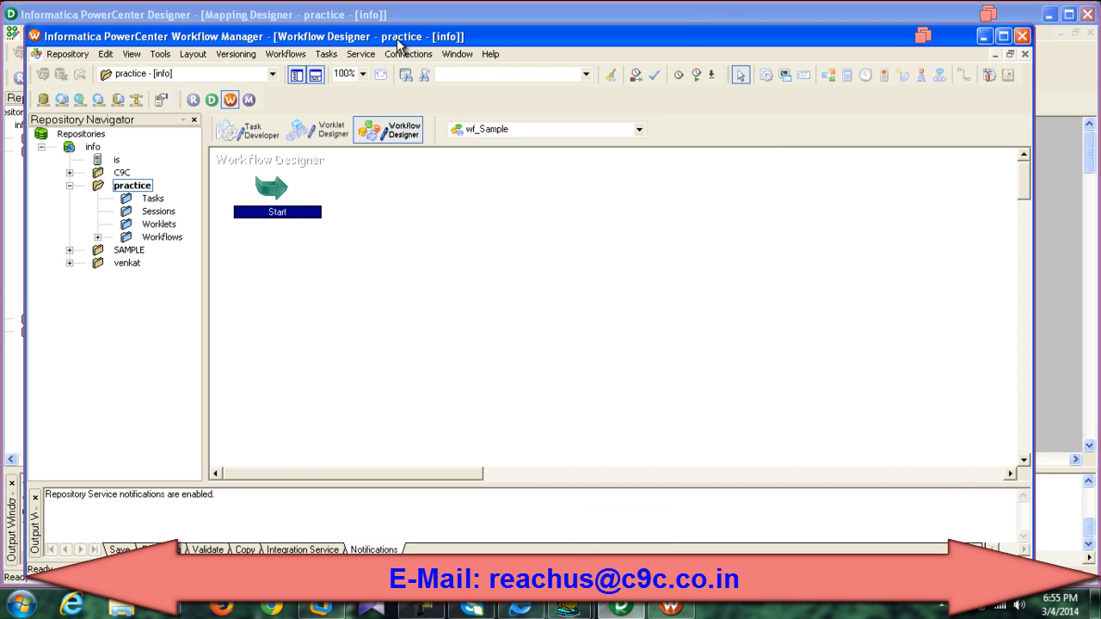
Step: Maximize the Workflow Manager window showing wf_Sample with its Start task
{"action": "left_click", "coordinate": [326, 55]}
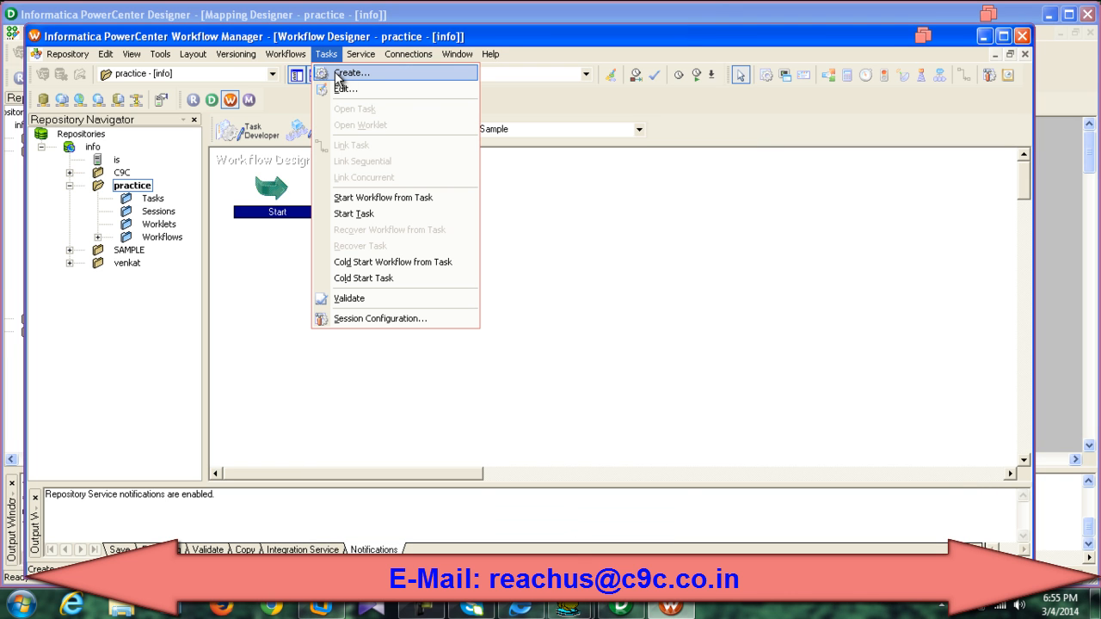
{"action": "left_click", "coordinate": [292, 389]}
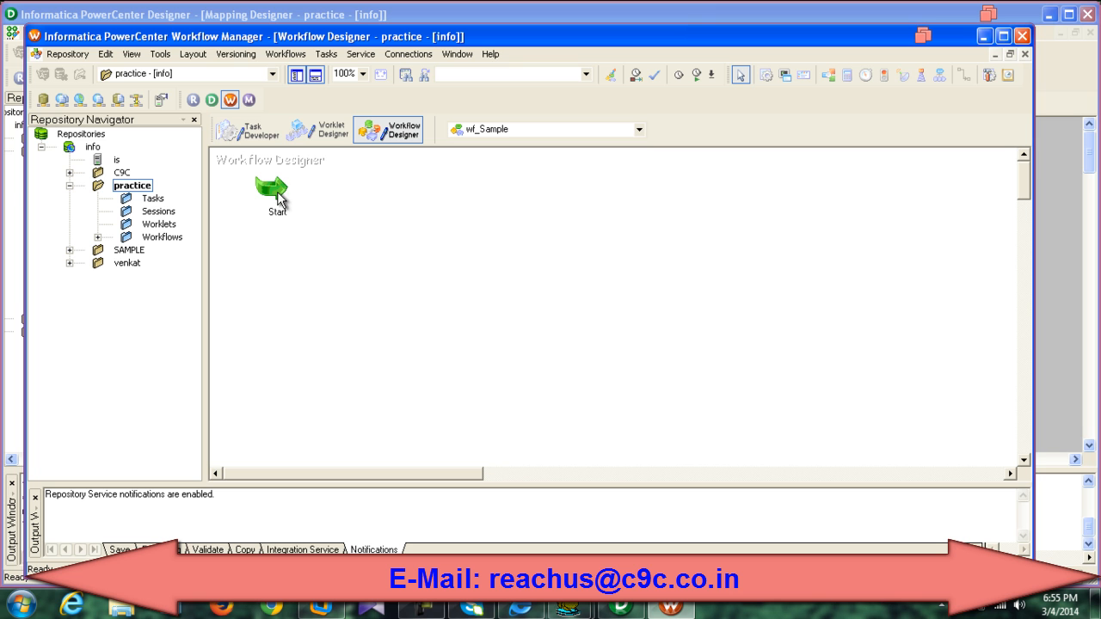
{"action": "left_click", "coordinate": [278, 198]}
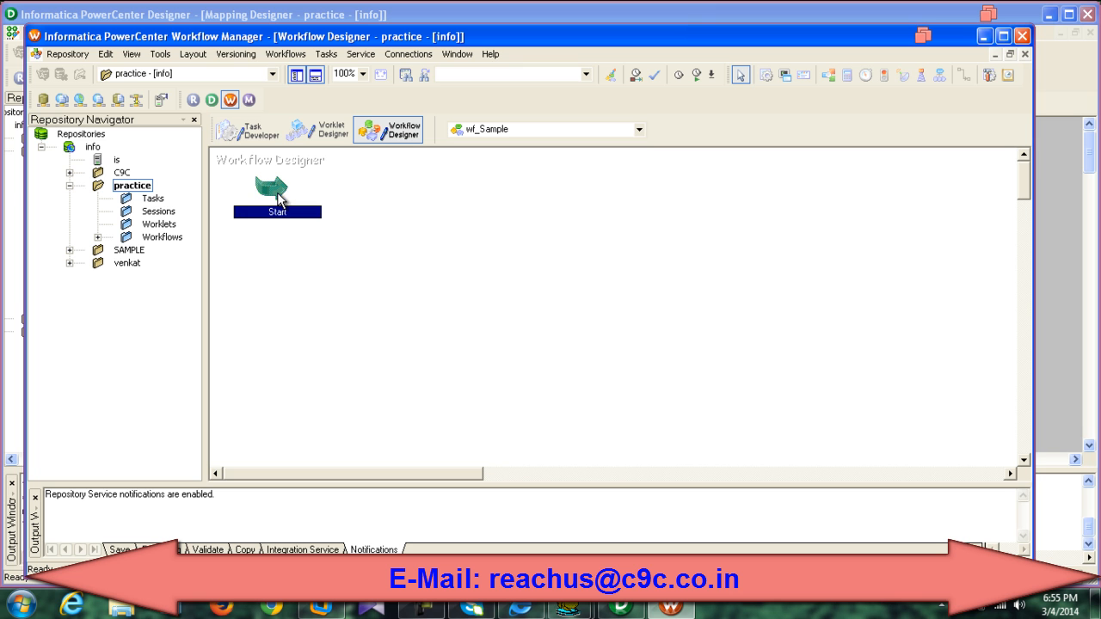
{"action": "double_click", "coordinate": [389, 40]}
{"action": "left_click", "coordinate": [377, 215]}
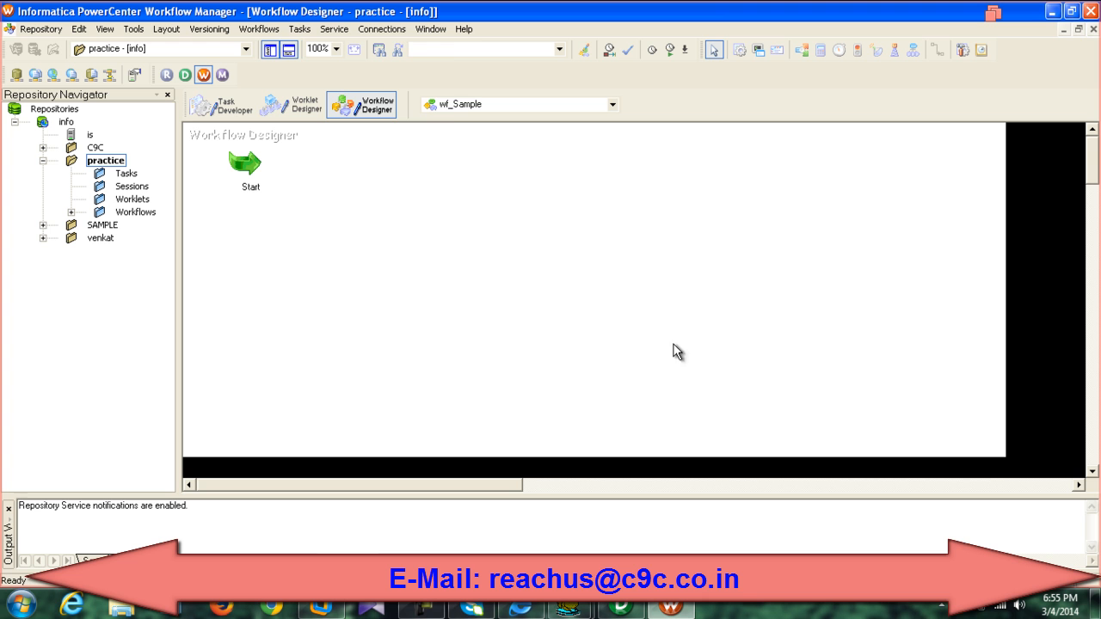
Step: Create session task s_sample_practice using mapping m_Sample and place it beside Start
{"action": "left_click", "coordinate": [300, 28]}
{"action": "left_click", "coordinate": [307, 47]}
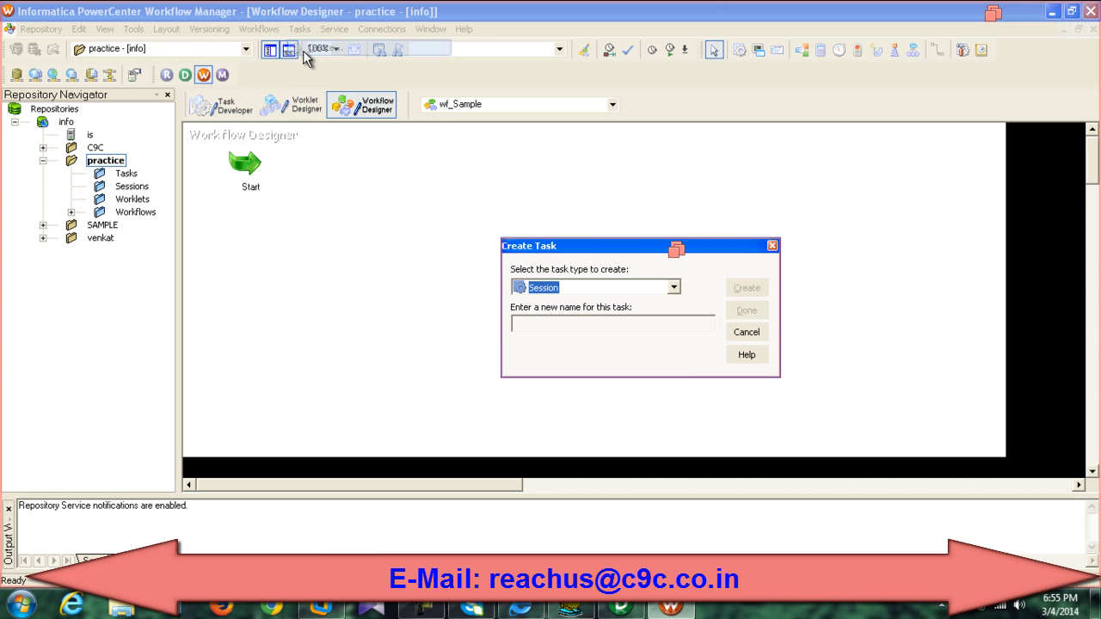
{"action": "left_click", "coordinate": [606, 326]}
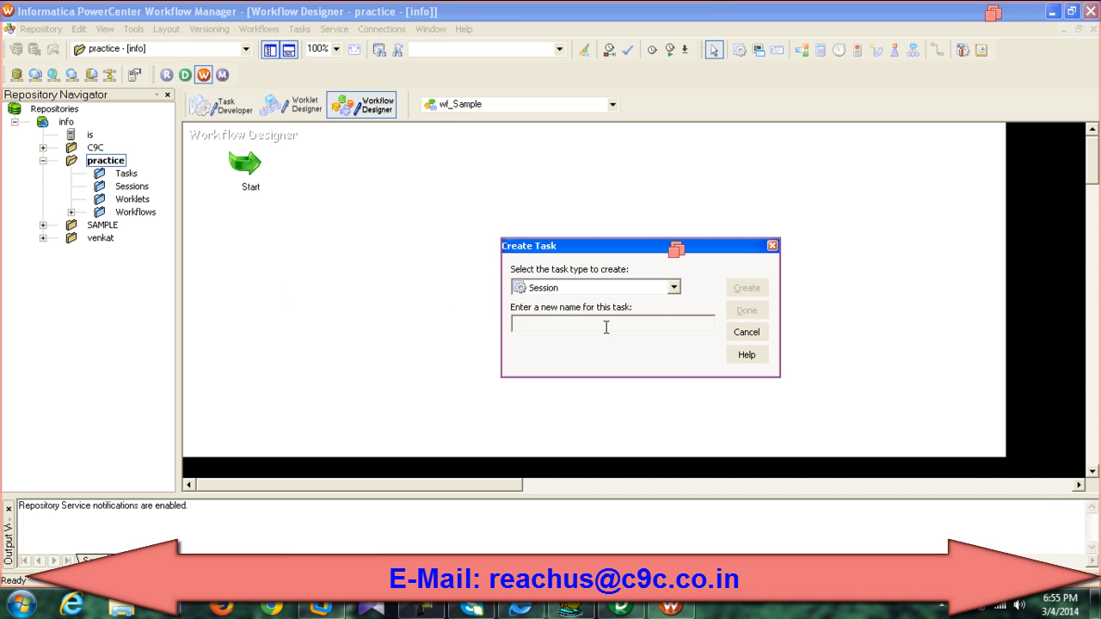
{"action": "left_click", "coordinate": [675, 287]}
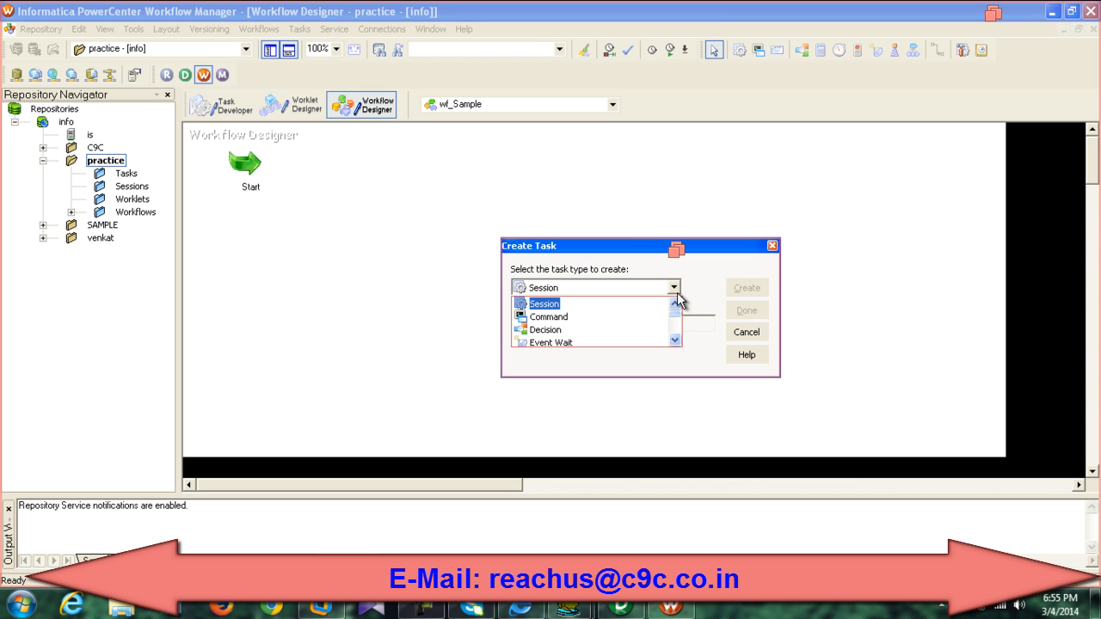
{"action": "left_click", "coordinate": [677, 293]}
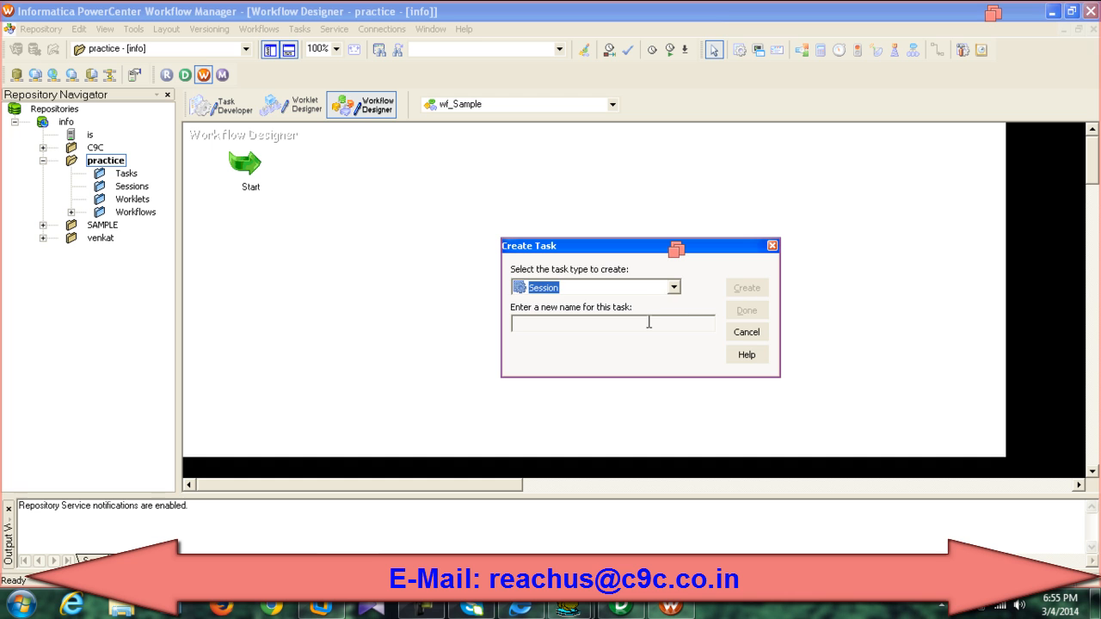
{"action": "left_click", "coordinate": [648, 322]}
{"action": "type", "text": "s_sample_practic"}
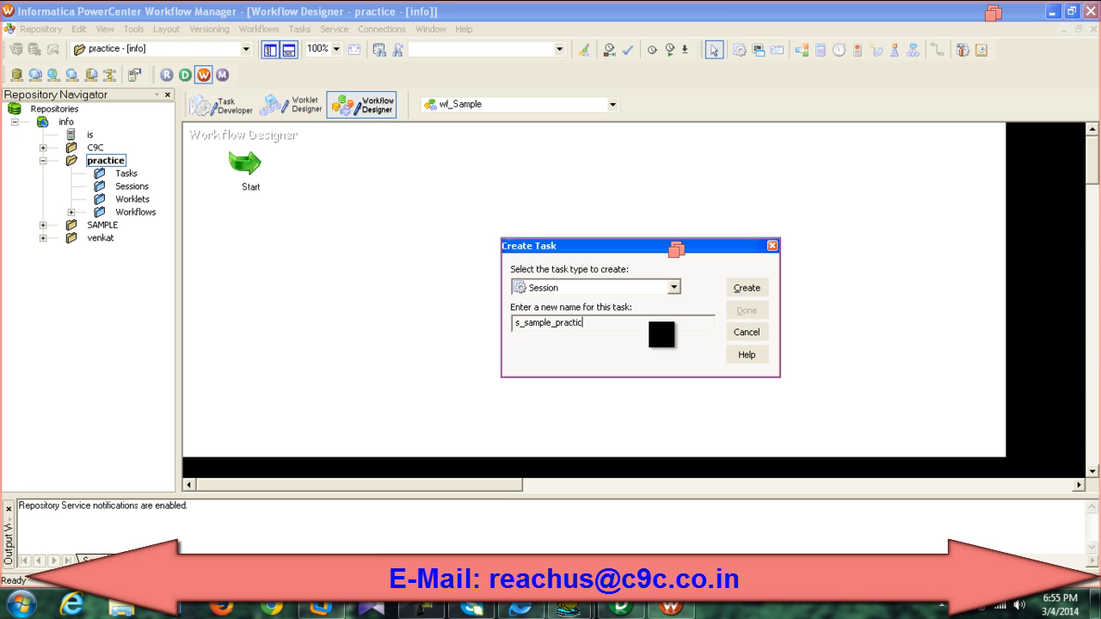
{"action": "type", "text": "e"}
{"action": "key", "text": "Return"}
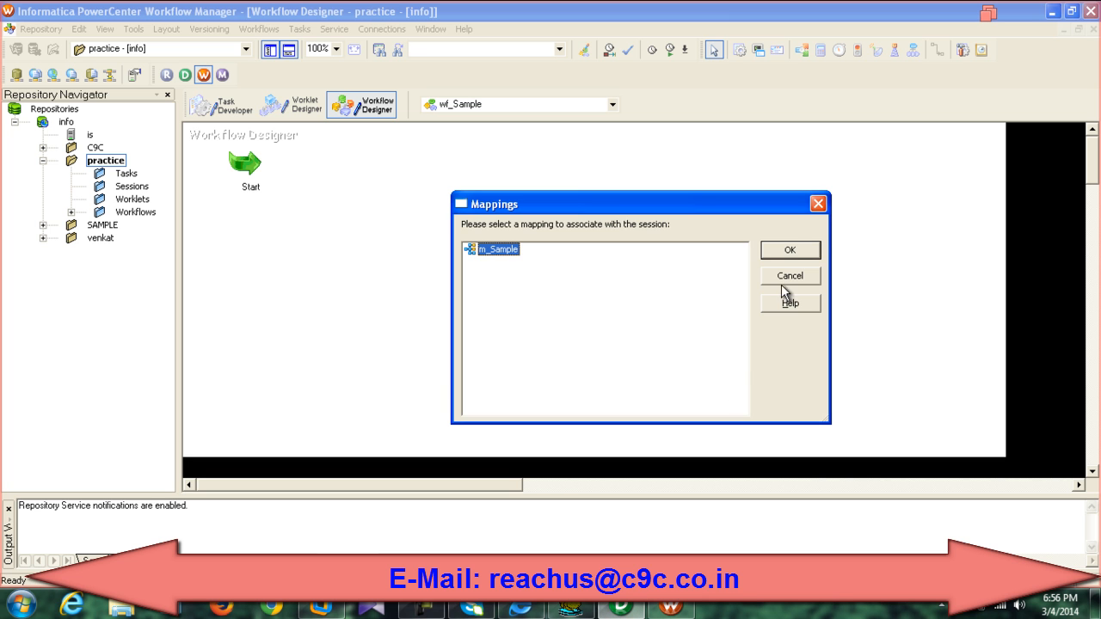
{"action": "left_click", "coordinate": [790, 251]}
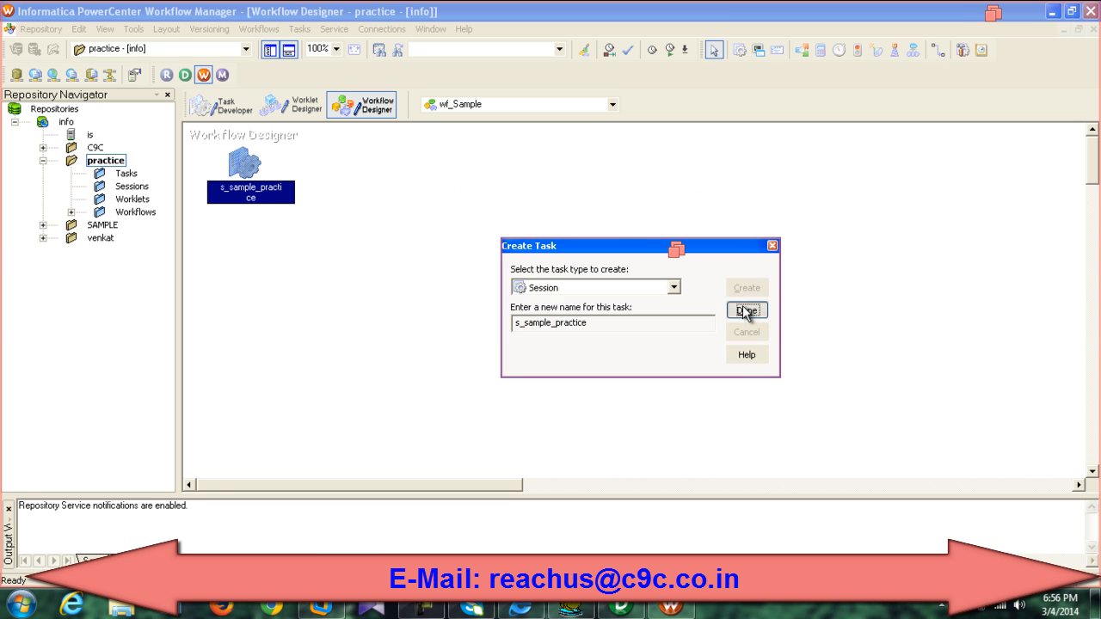
{"action": "left_click", "coordinate": [745, 312]}
{"action": "left_click_drag", "start_coordinate": [246, 164], "coordinate": [435, 179]}
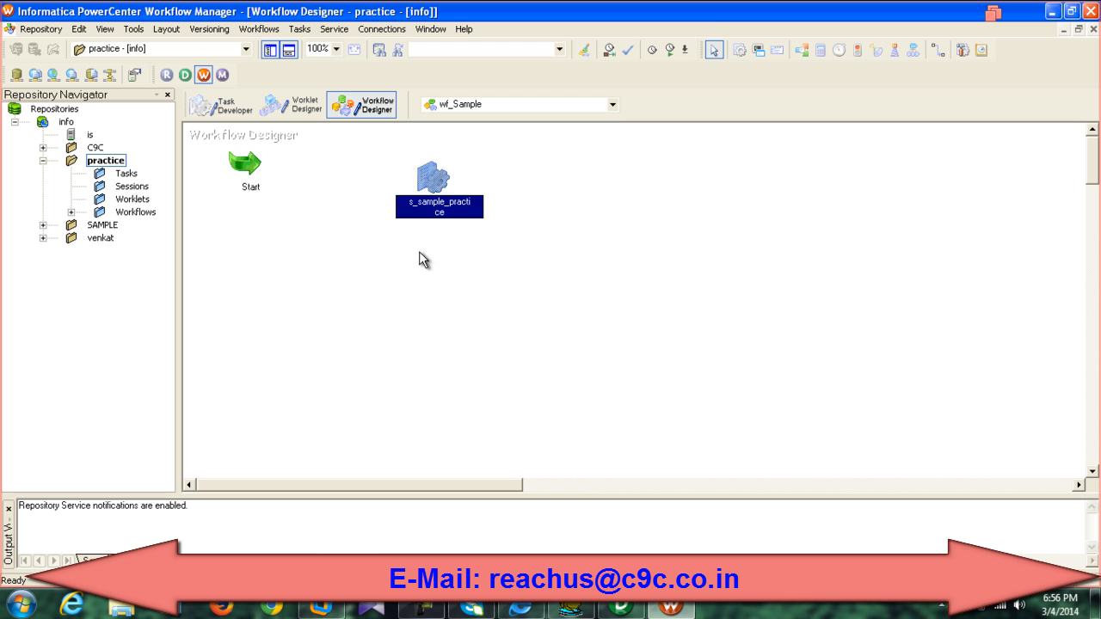
Step: Link Start to s_sample_practice, then review the existing Oracle relational connections without adding one
{"action": "left_click", "coordinate": [936, 54]}
{"action": "left_click_drag", "start_coordinate": [250, 164], "coordinate": [440, 190]}
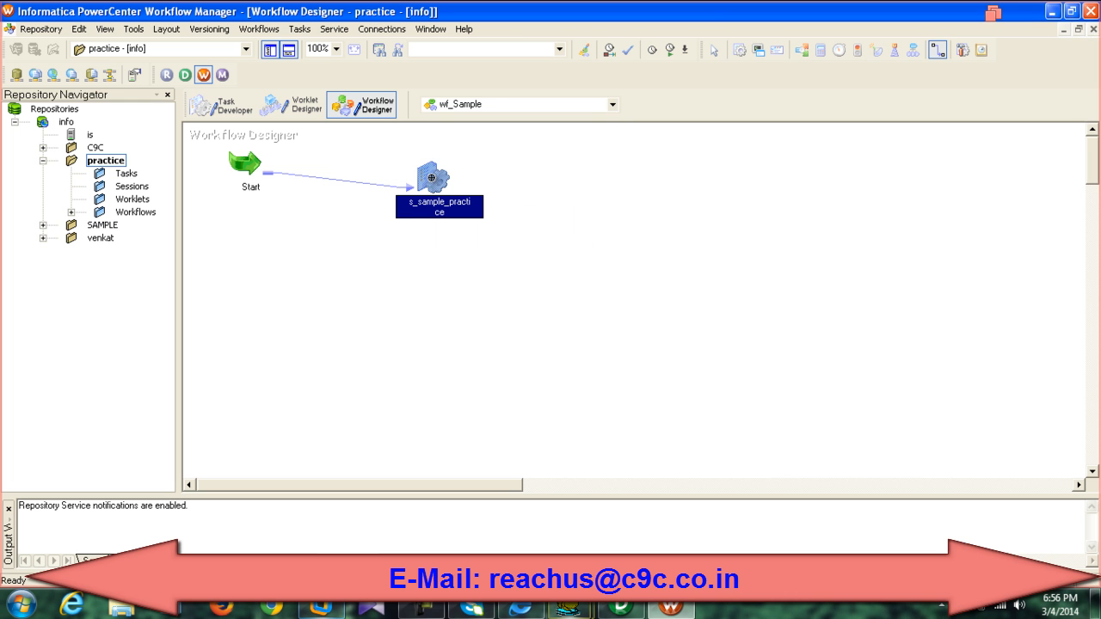
{"action": "left_click", "coordinate": [382, 29]}
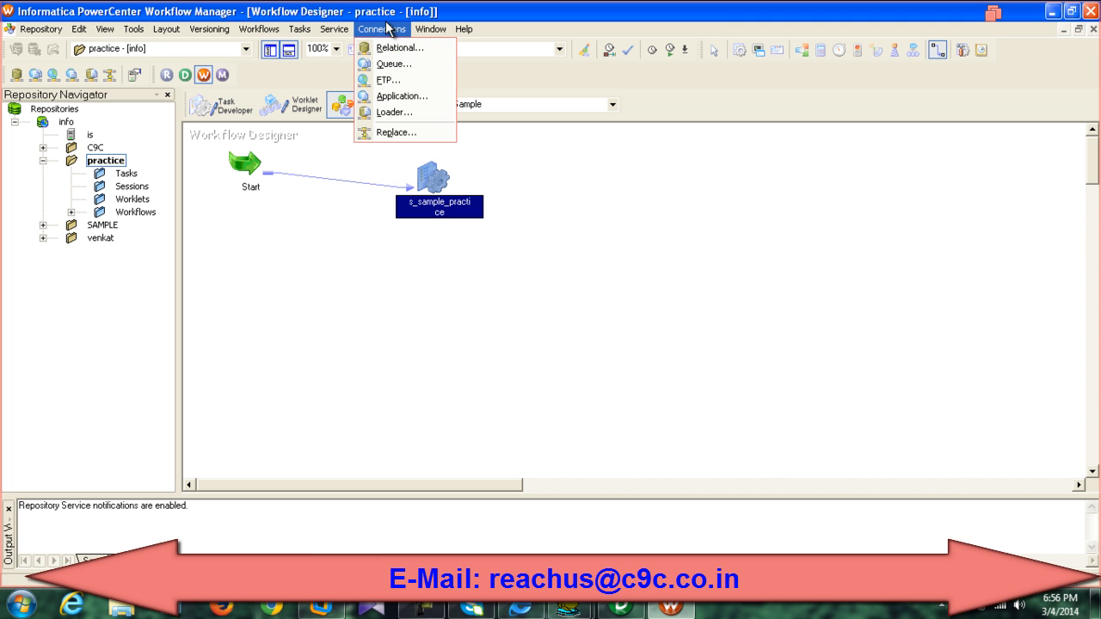
{"action": "left_click", "coordinate": [384, 48]}
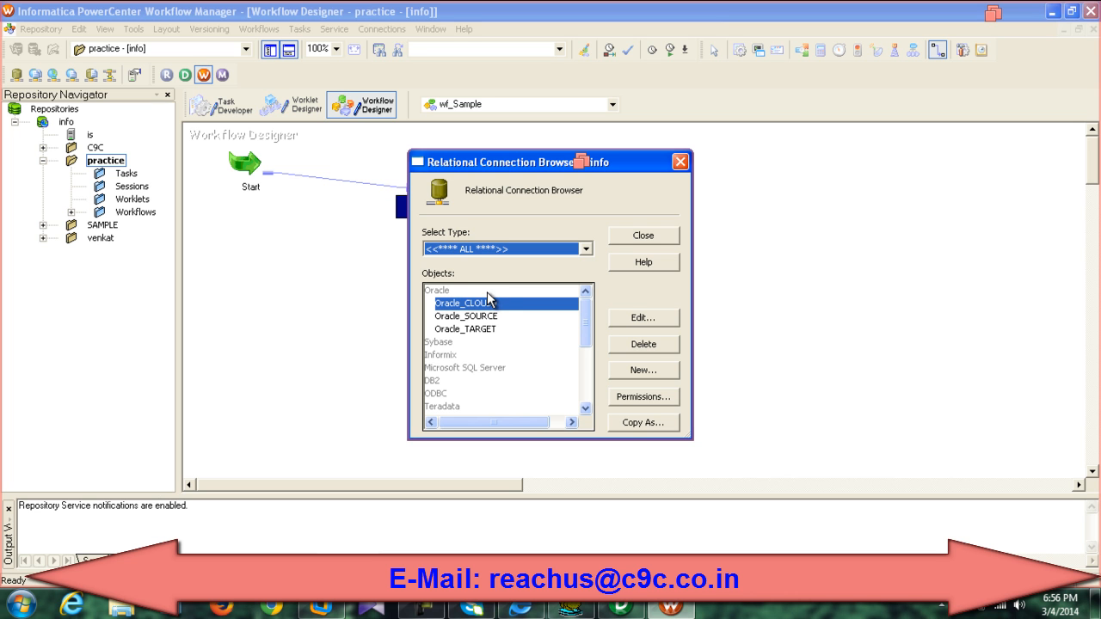
{"action": "left_click", "coordinate": [644, 370]}
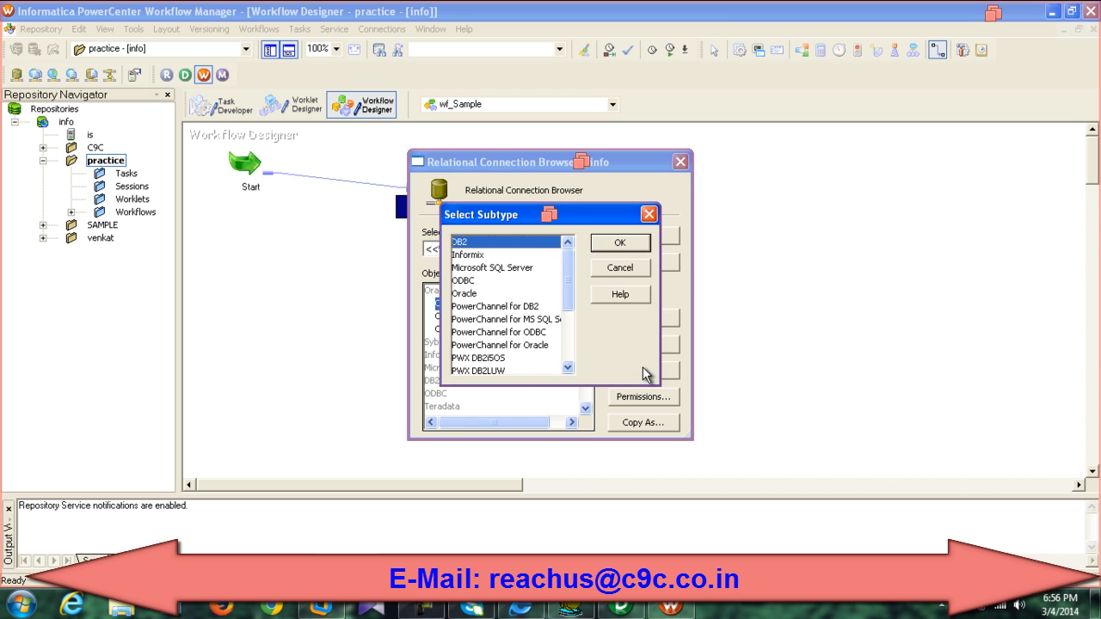
{"action": "left_click", "coordinate": [649, 215]}
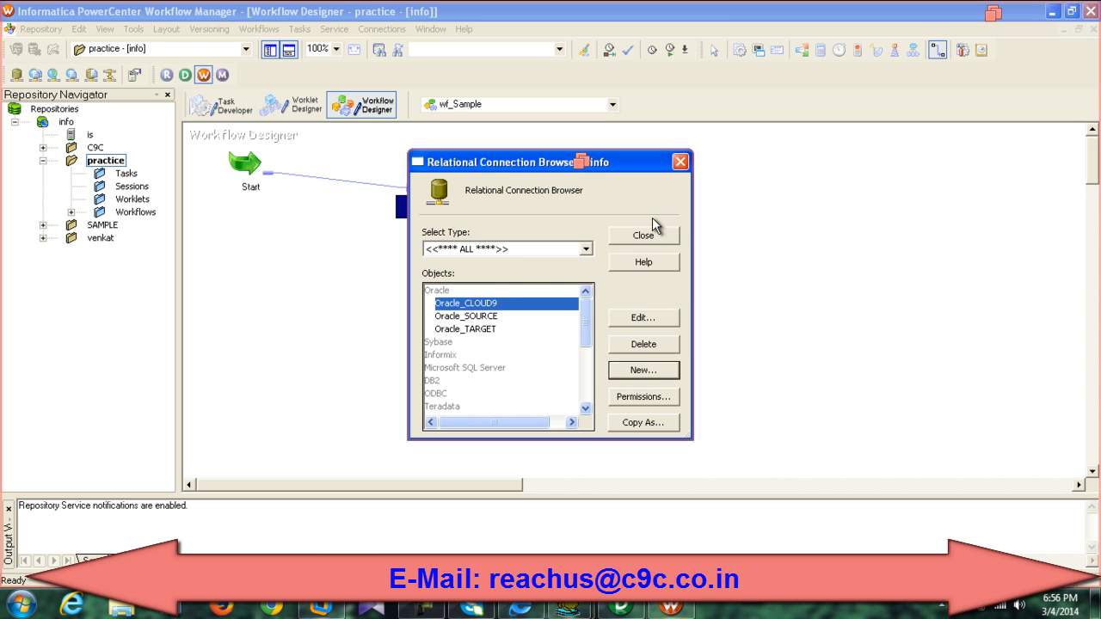
{"action": "left_click", "coordinate": [680, 161]}
Step: In the session's Mapping settings, set the SQ_EMPLOYEE source connection to Oracle_SOURCE
{"action": "double_click", "coordinate": [434, 184]}
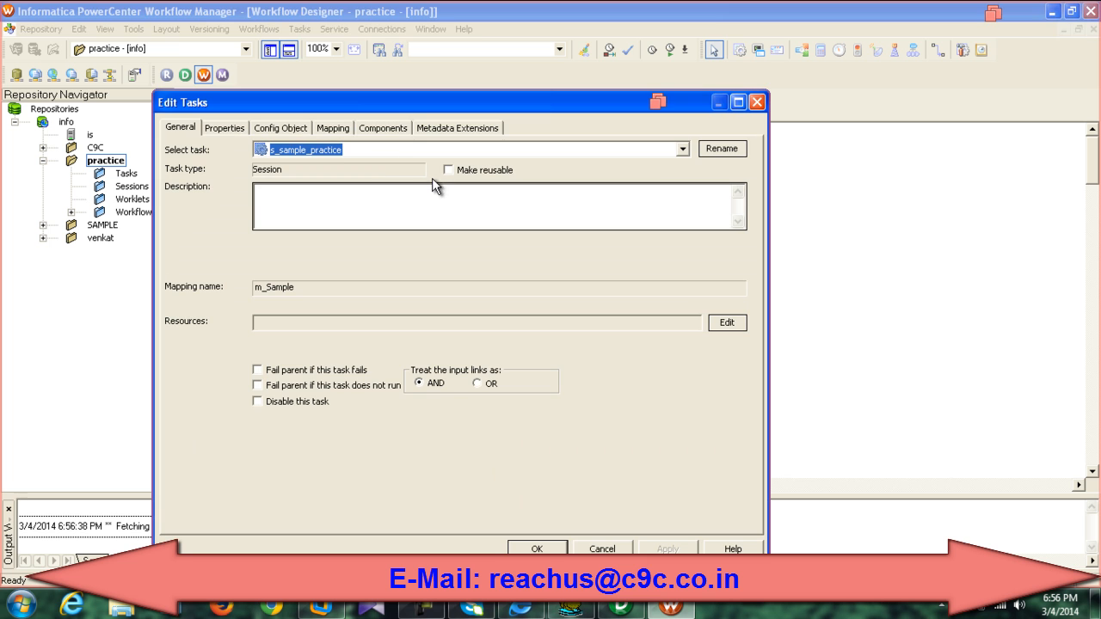
{"action": "left_click", "coordinate": [336, 128]}
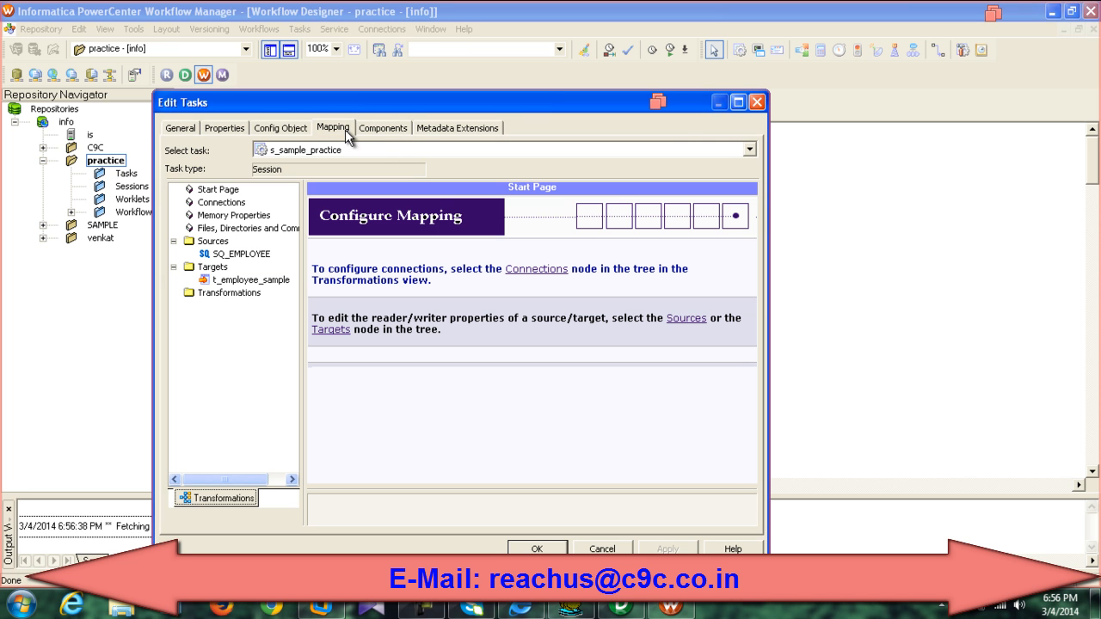
{"action": "left_click", "coordinate": [251, 255]}
{"action": "left_click", "coordinate": [251, 281]}
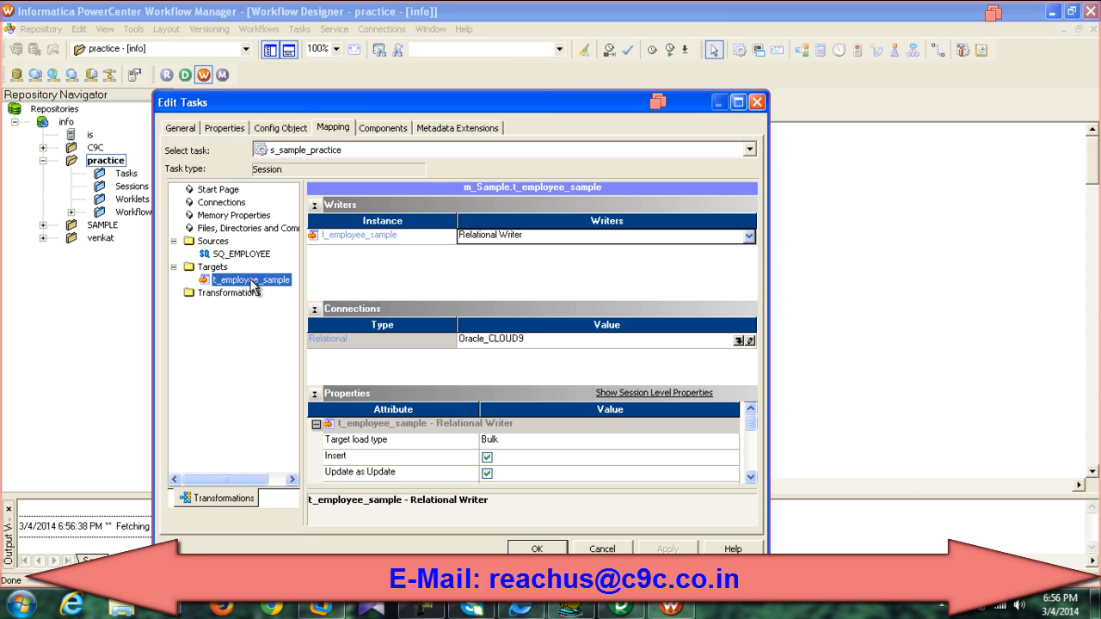
{"action": "left_click", "coordinate": [238, 253]}
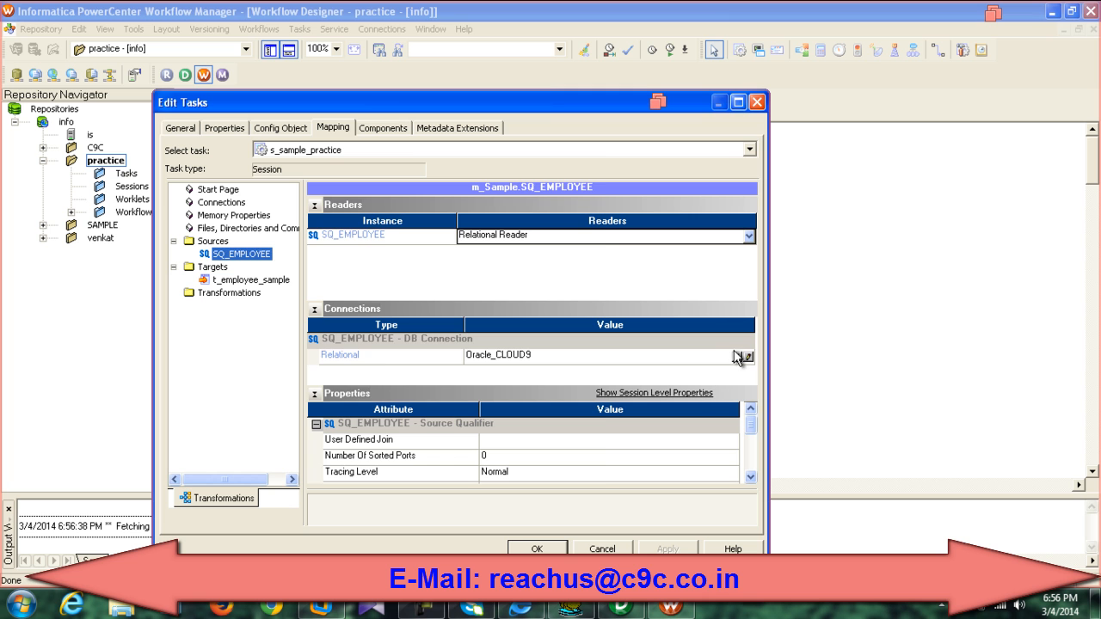
{"action": "left_click", "coordinate": [738, 357]}
{"action": "left_click", "coordinate": [404, 342]}
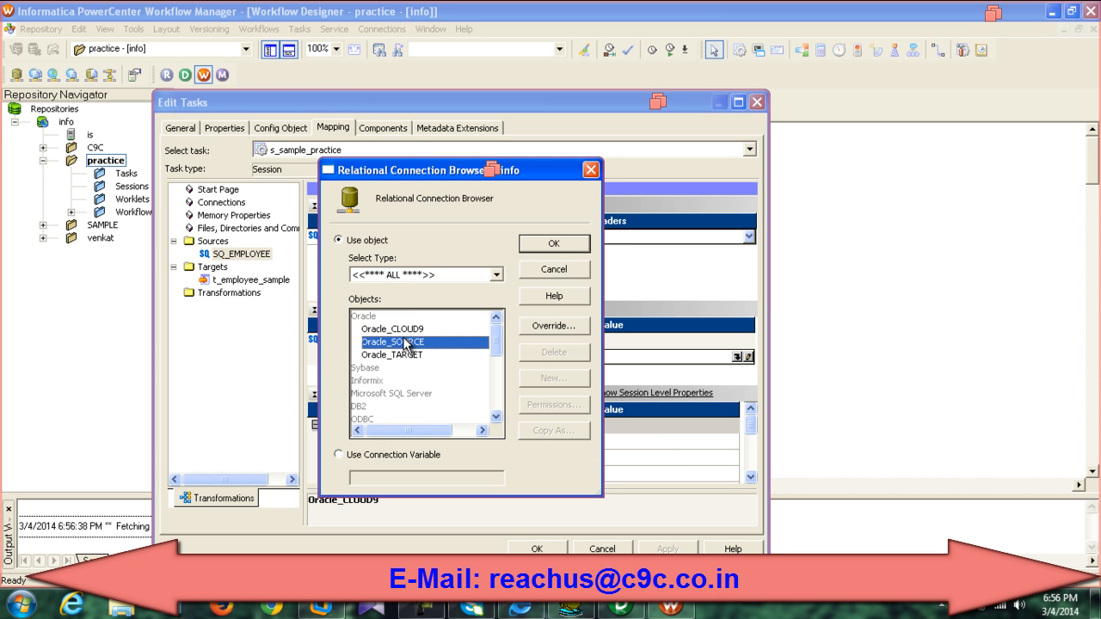
{"action": "left_click", "coordinate": [551, 245]}
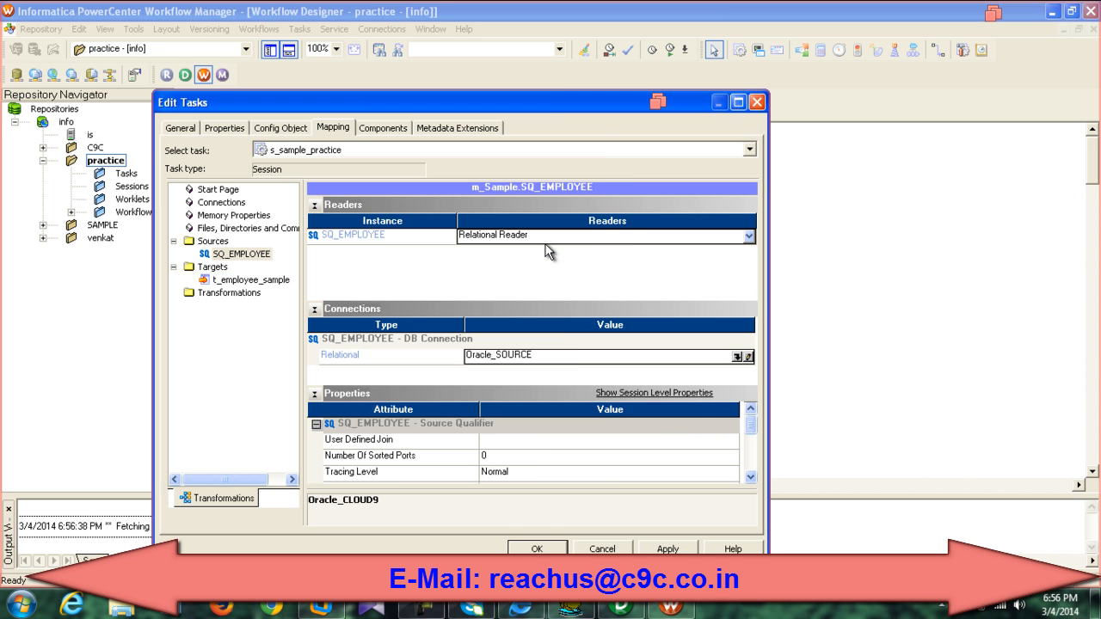
Step: Set the t_employee_sample target connection to Oracle_TARGET and apply
{"action": "left_click", "coordinate": [258, 280]}
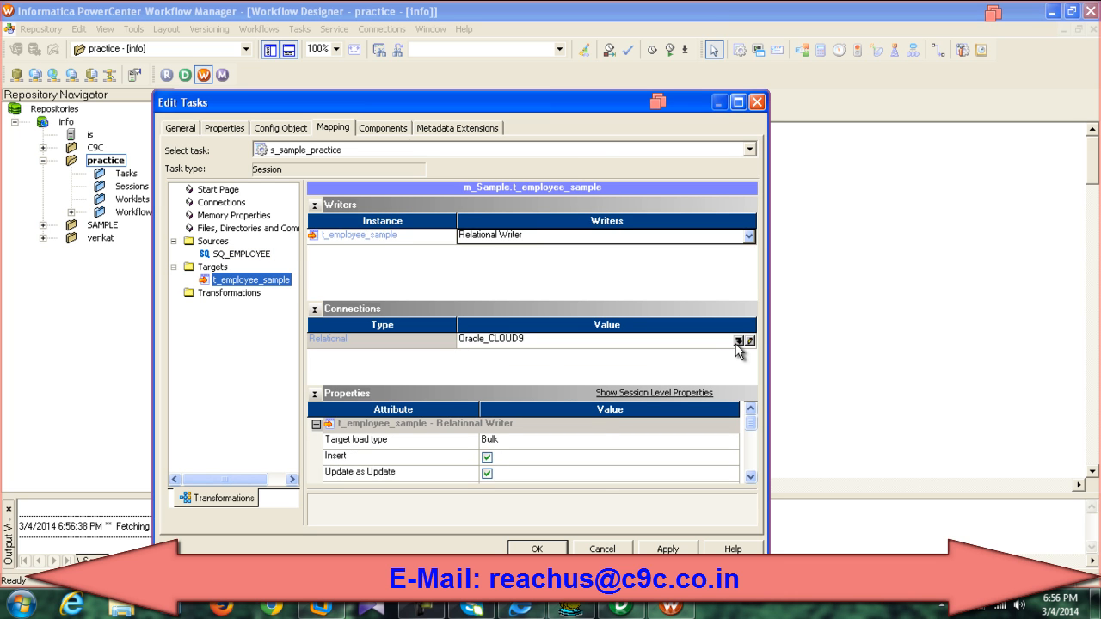
{"action": "left_click", "coordinate": [736, 343]}
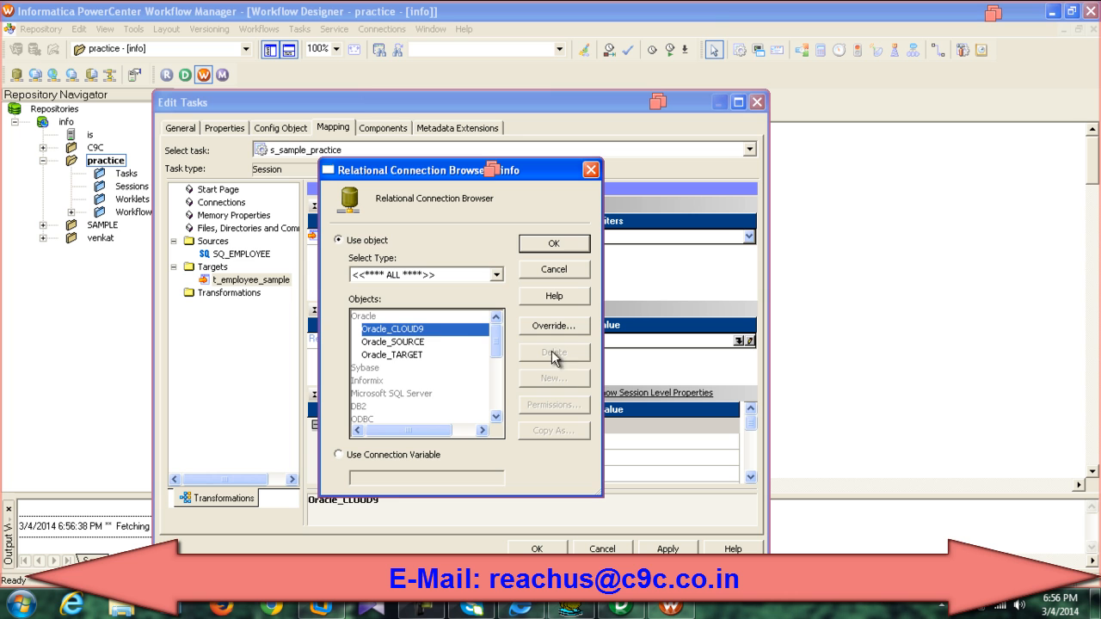
{"action": "left_click", "coordinate": [397, 355]}
{"action": "left_click", "coordinate": [529, 246]}
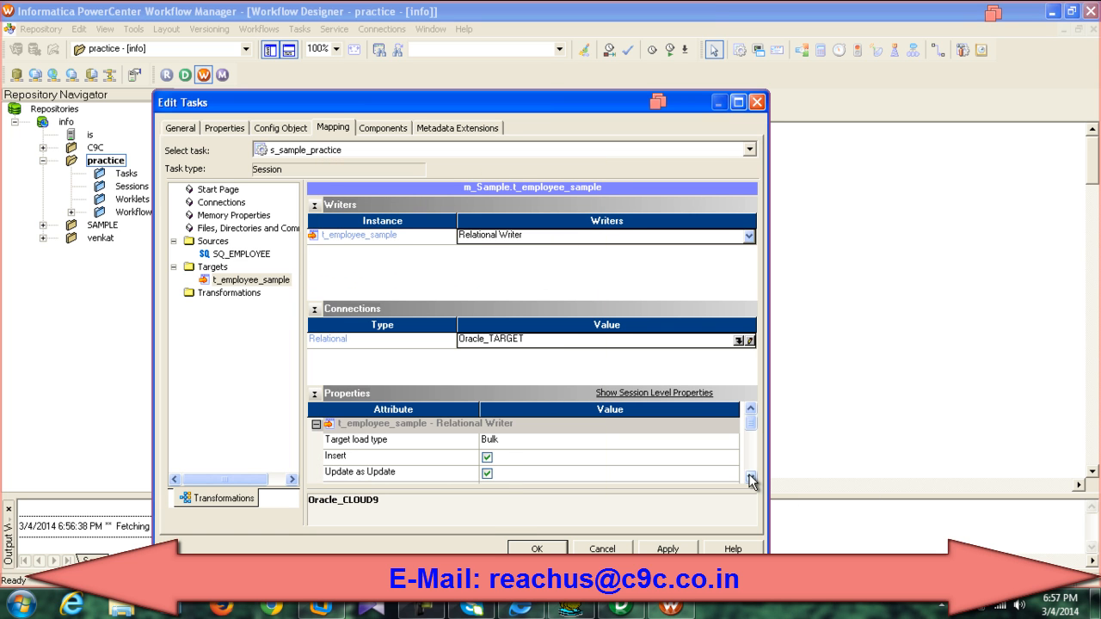
{"action": "left_click", "coordinate": [667, 548]}
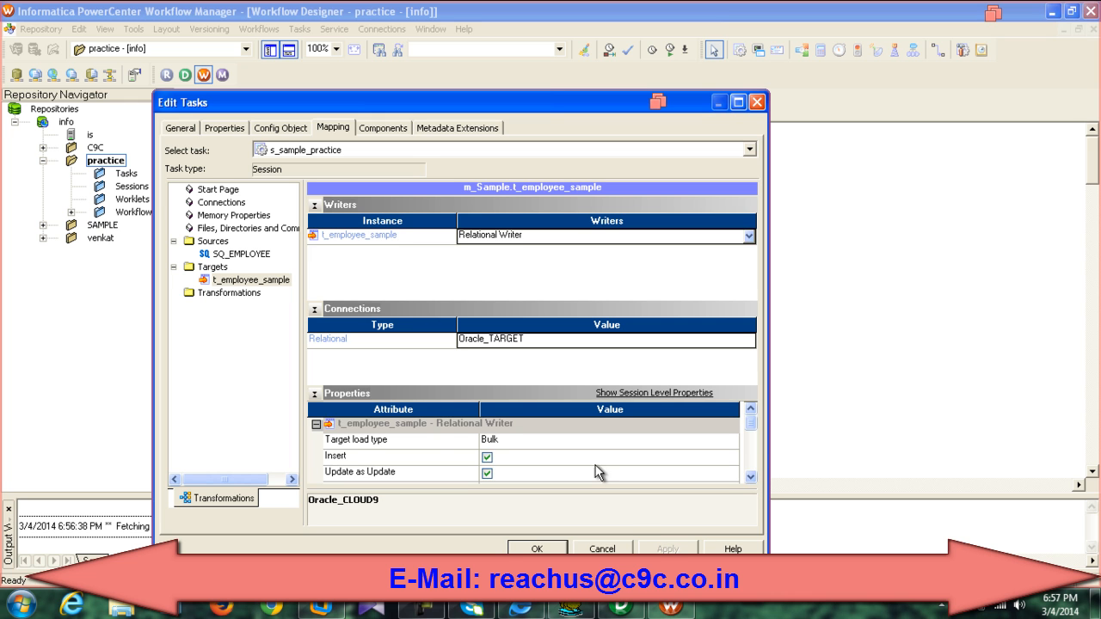
Step: Set the target load type to Normal, enable Truncate target table, and confirm the session
{"action": "left_click", "coordinate": [555, 443]}
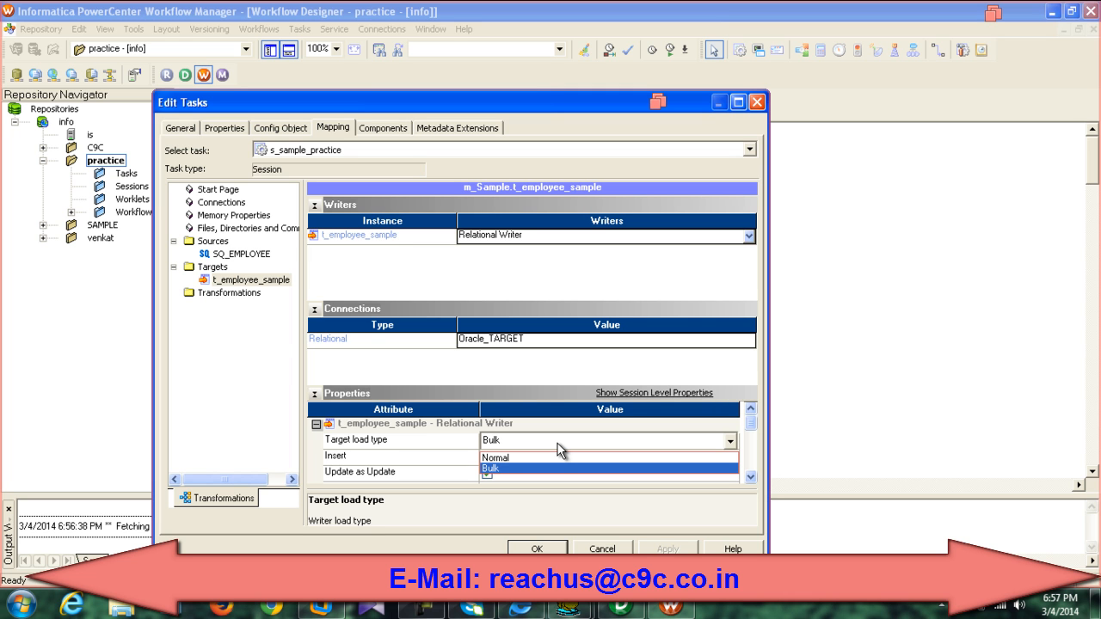
{"action": "left_click", "coordinate": [552, 458]}
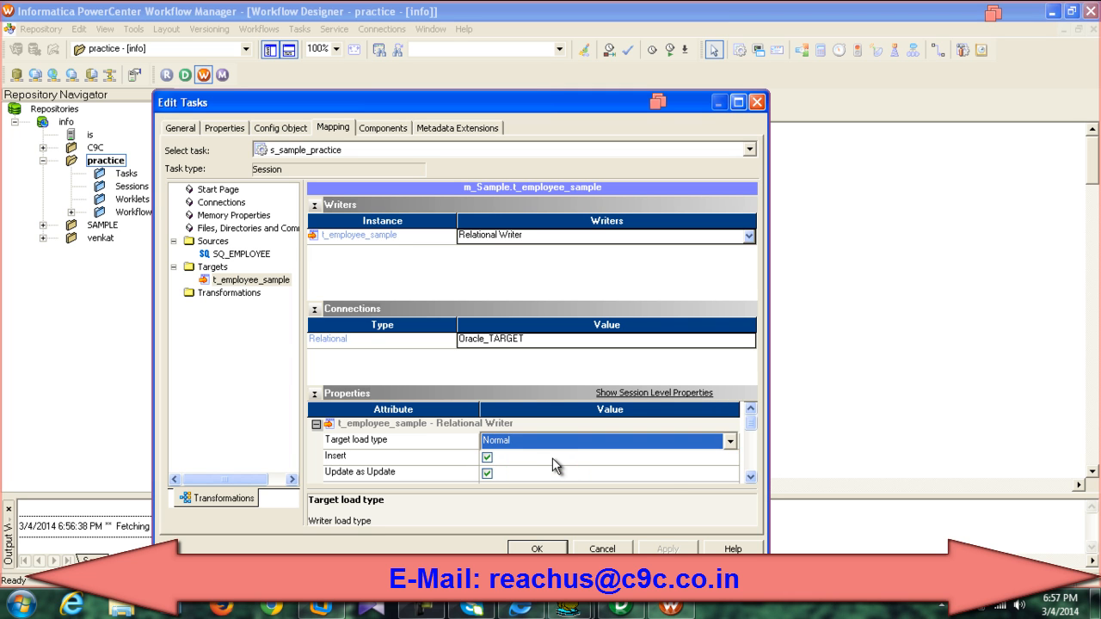
{"action": "left_click", "coordinate": [750, 478]}
{"action": "left_click", "coordinate": [750, 477]}
{"action": "left_click", "coordinate": [750, 478]}
{"action": "left_click", "coordinate": [750, 477]}
{"action": "left_click", "coordinate": [750, 477]}
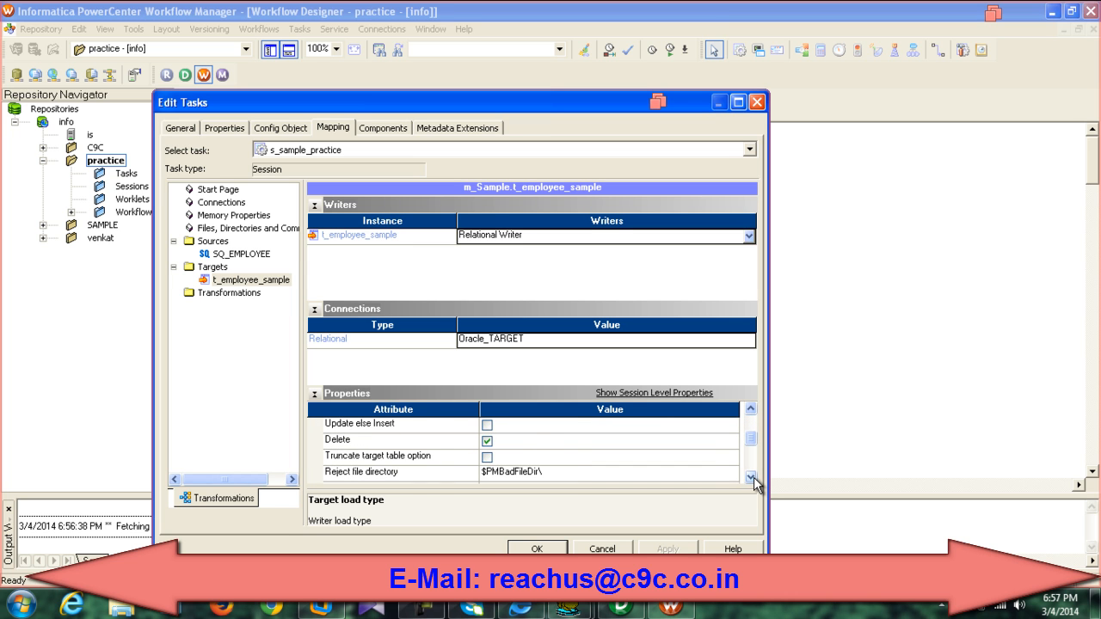
{"action": "left_click", "coordinate": [750, 478]}
{"action": "left_click", "coordinate": [750, 477]}
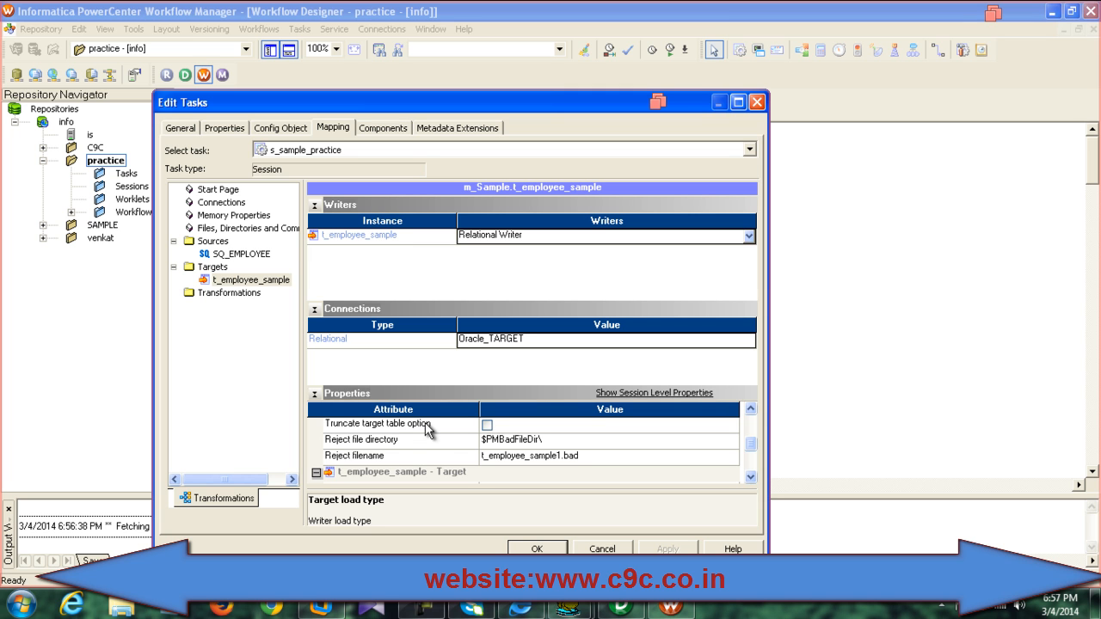
{"action": "left_click", "coordinate": [487, 425]}
{"action": "left_click", "coordinate": [669, 549]}
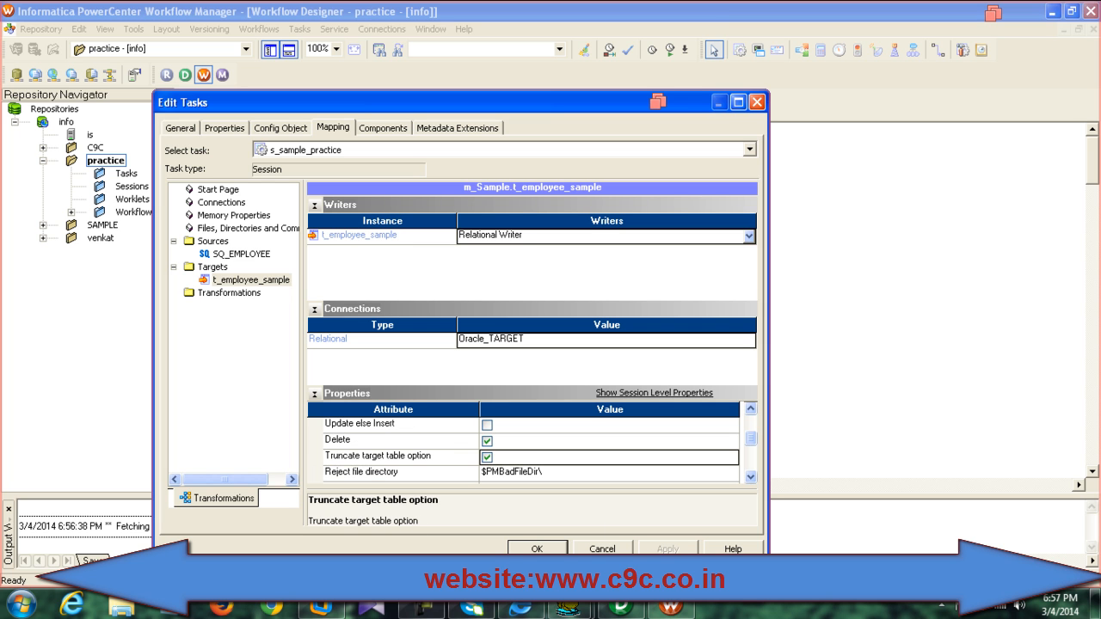
{"action": "left_click", "coordinate": [537, 549]}
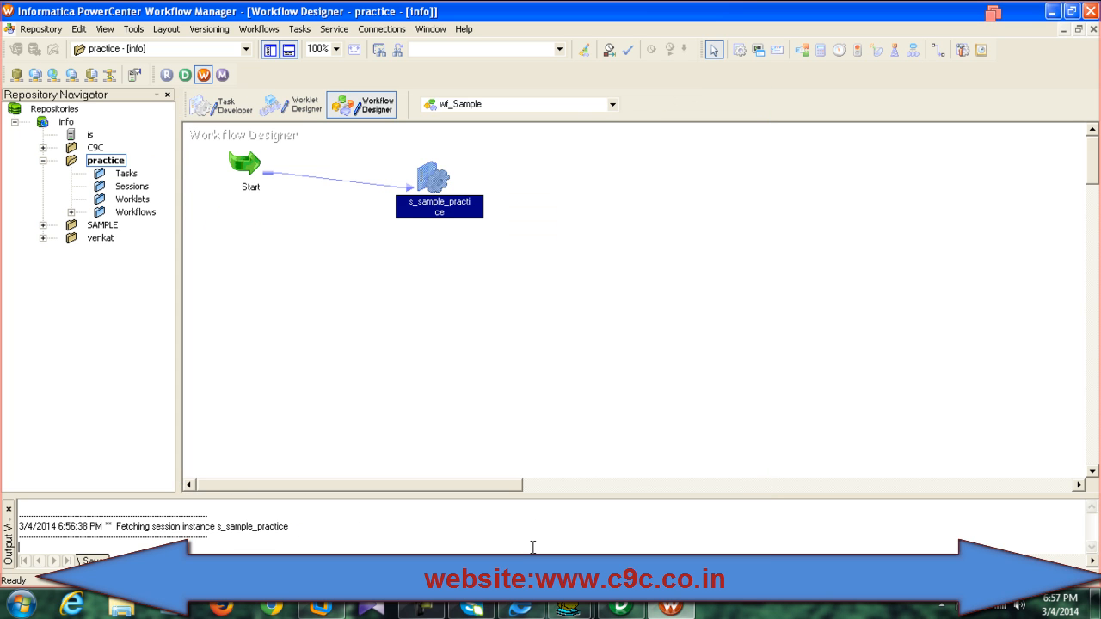
Step: Save the workflow and start the s_sample_practice session task
{"action": "key", "text": "ctrl+s"}
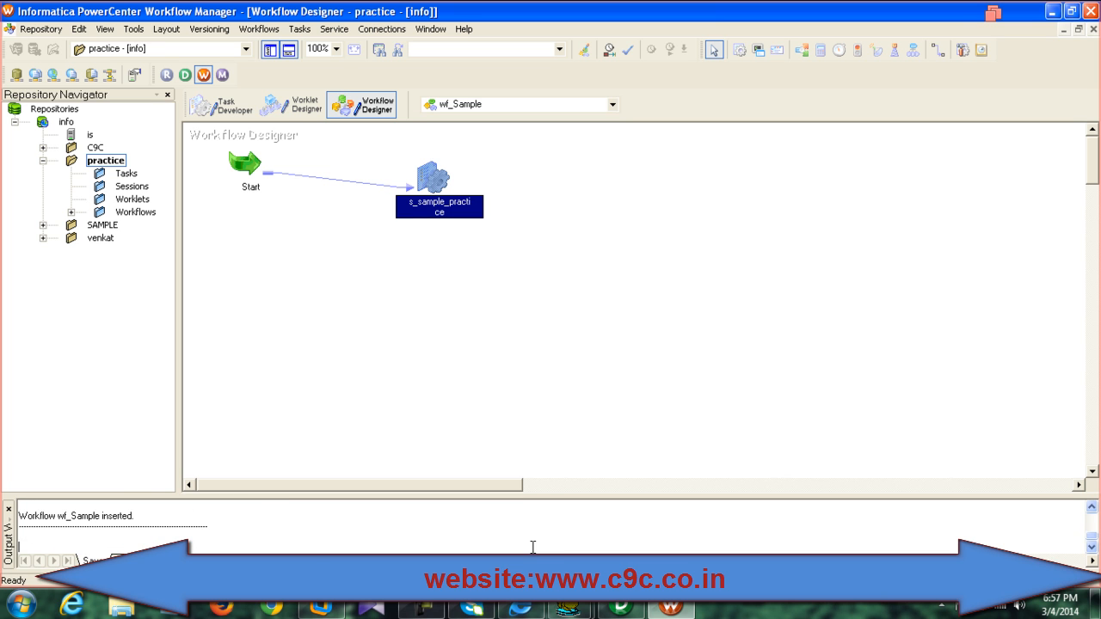
{"action": "scroll", "coordinate": [271, 516], "scroll_direction": "up", "scroll_amount": 2}
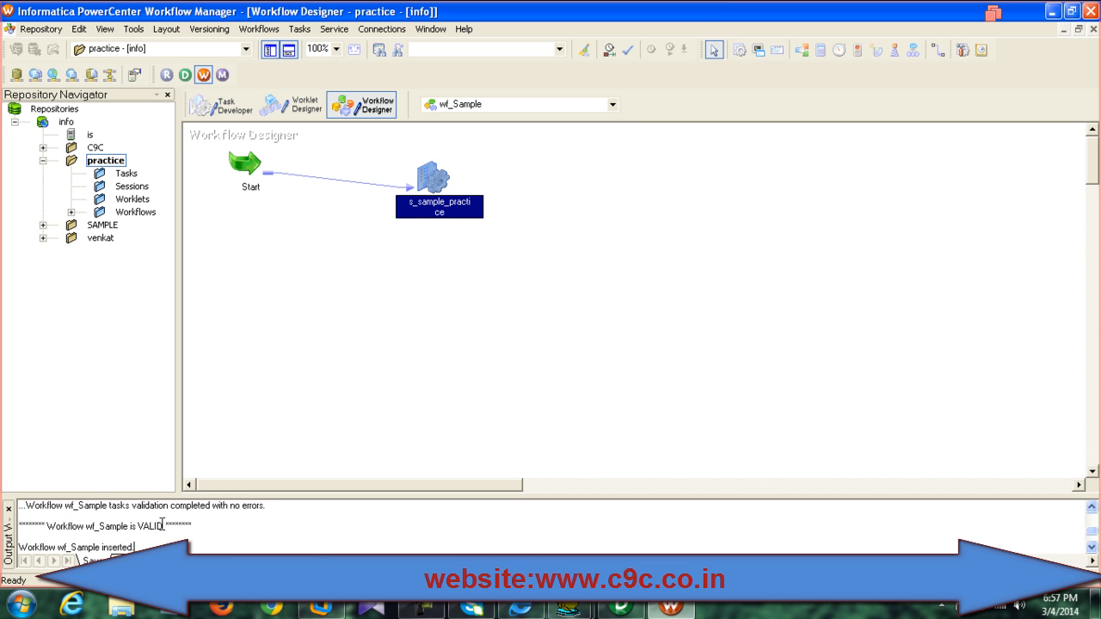
{"action": "right_click", "coordinate": [439, 178]}
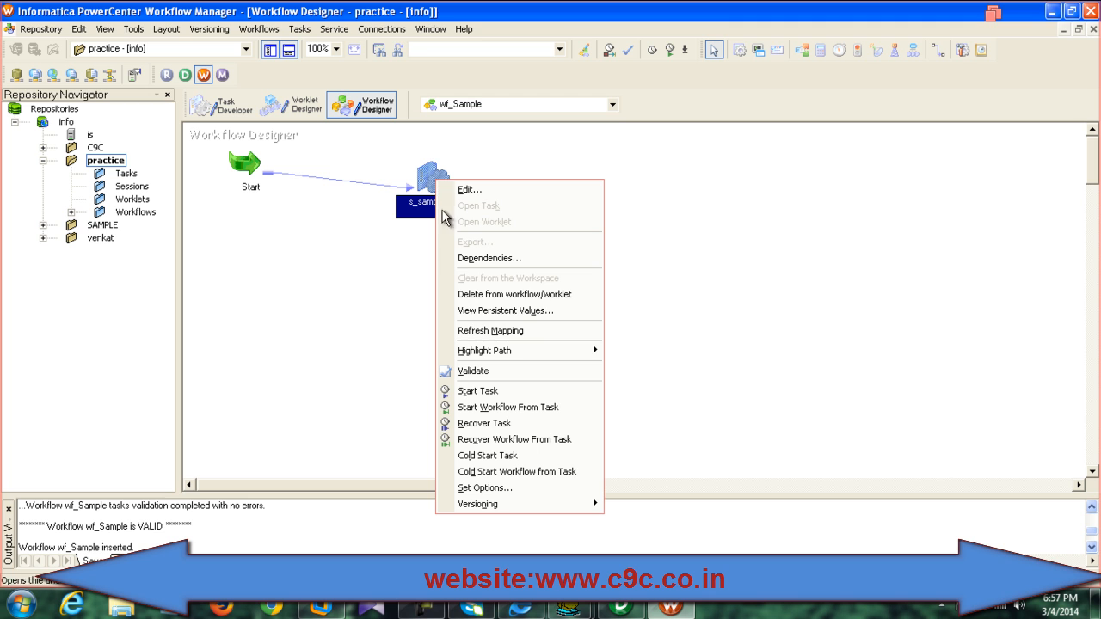
{"action": "left_click", "coordinate": [480, 397]}
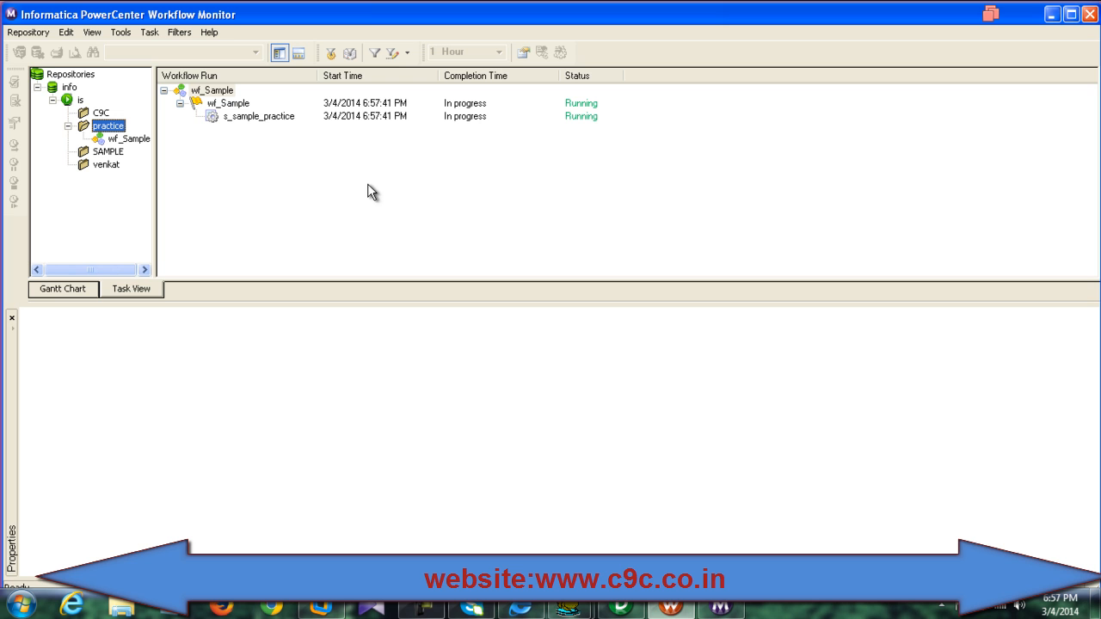
Step: Check the s_sample_practice run statistics: 62 rows for SQ_EMPLOYEE and t_employee_sample
{"action": "left_click", "coordinate": [266, 120]}
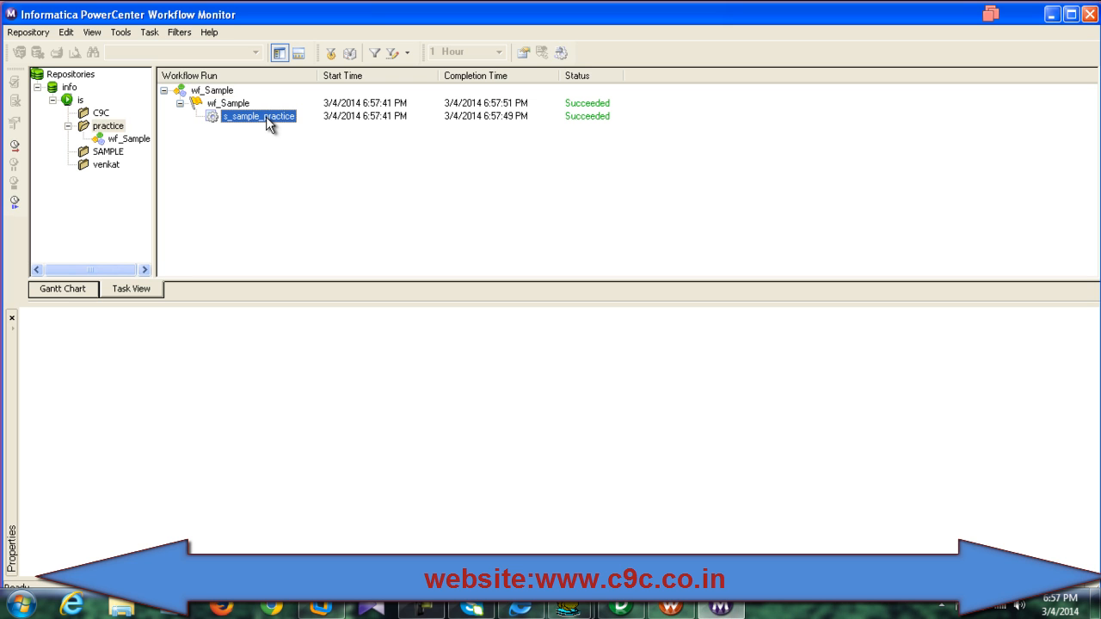
{"action": "left_click", "coordinate": [27, 535]}
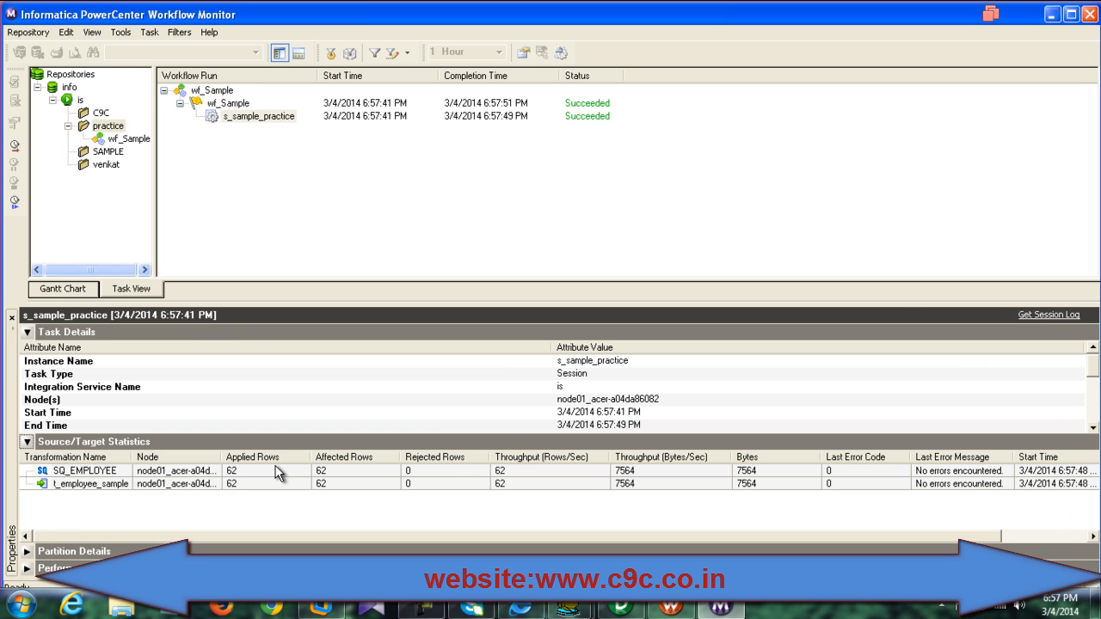
{"action": "left_click", "coordinate": [86, 470]}
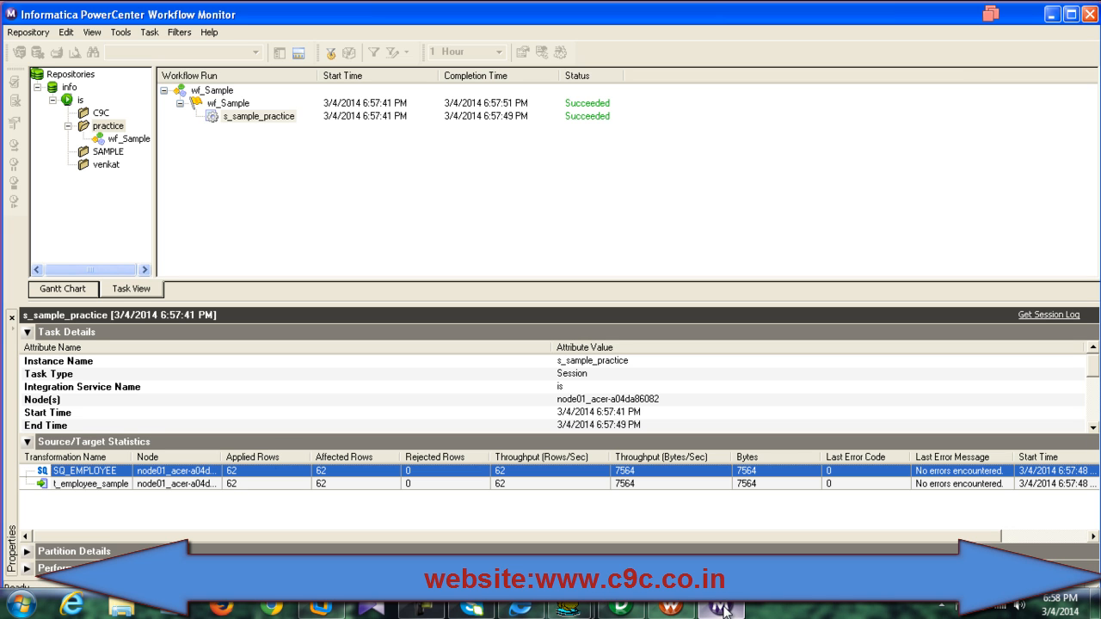
Step: Bring Designer back and reposition the EMPLOYEE and SQ_EMPLOYEE boxes in m_Sample
{"action": "left_click", "coordinate": [1051, 13]}
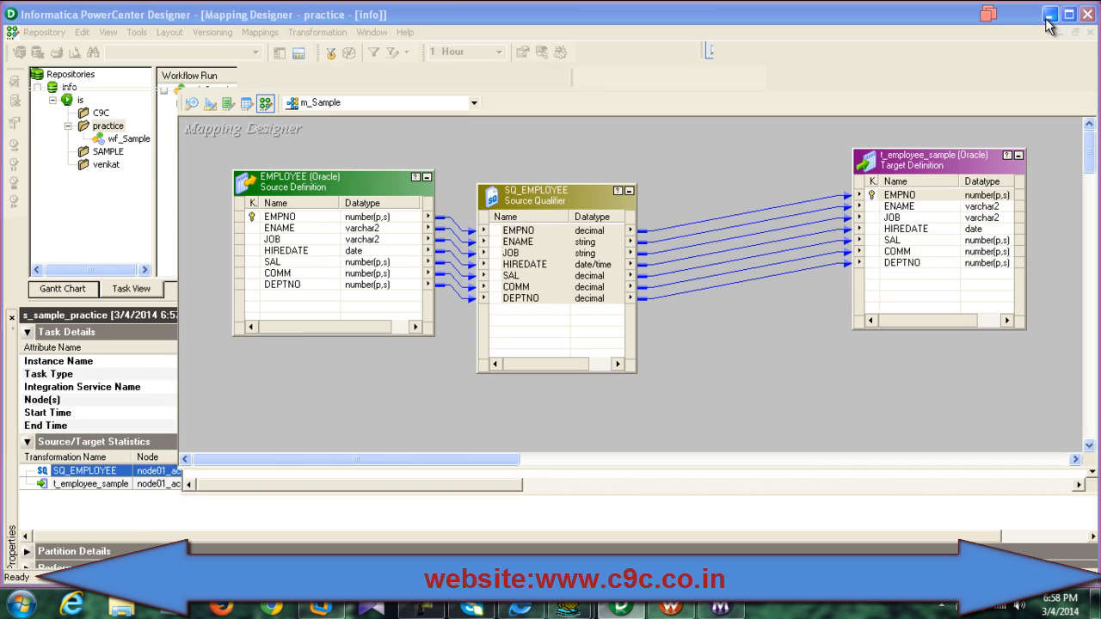
{"action": "left_click", "coordinate": [1051, 10]}
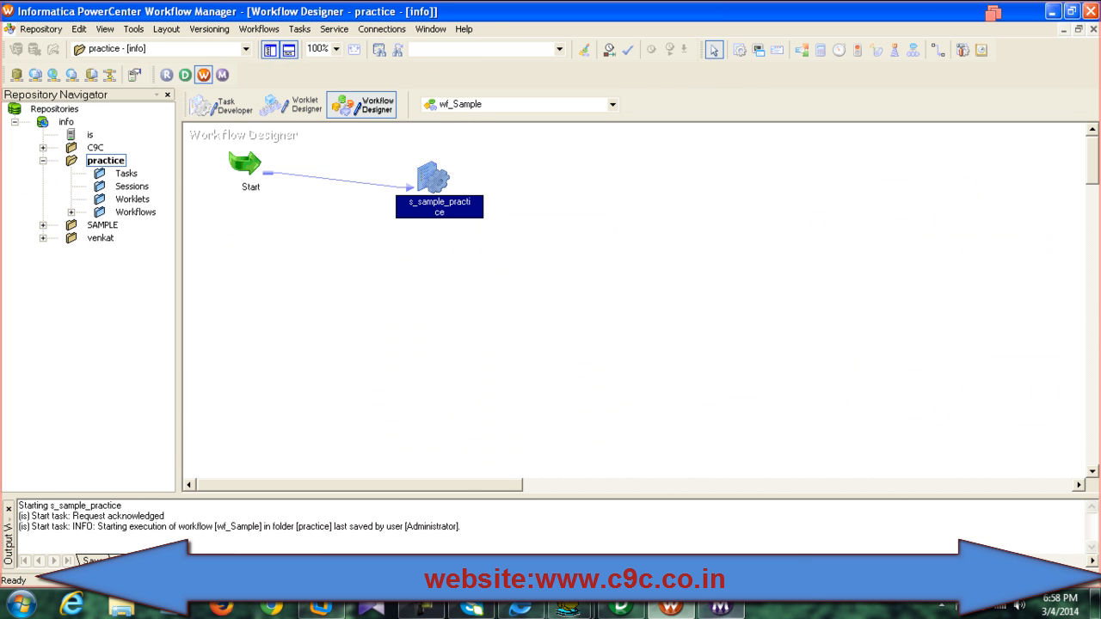
{"action": "left_click", "coordinate": [620, 606]}
{"action": "left_click_drag", "start_coordinate": [556, 206], "coordinate": [588, 190]}
{"action": "left_click_drag", "start_coordinate": [384, 183], "coordinate": [347, 190]}
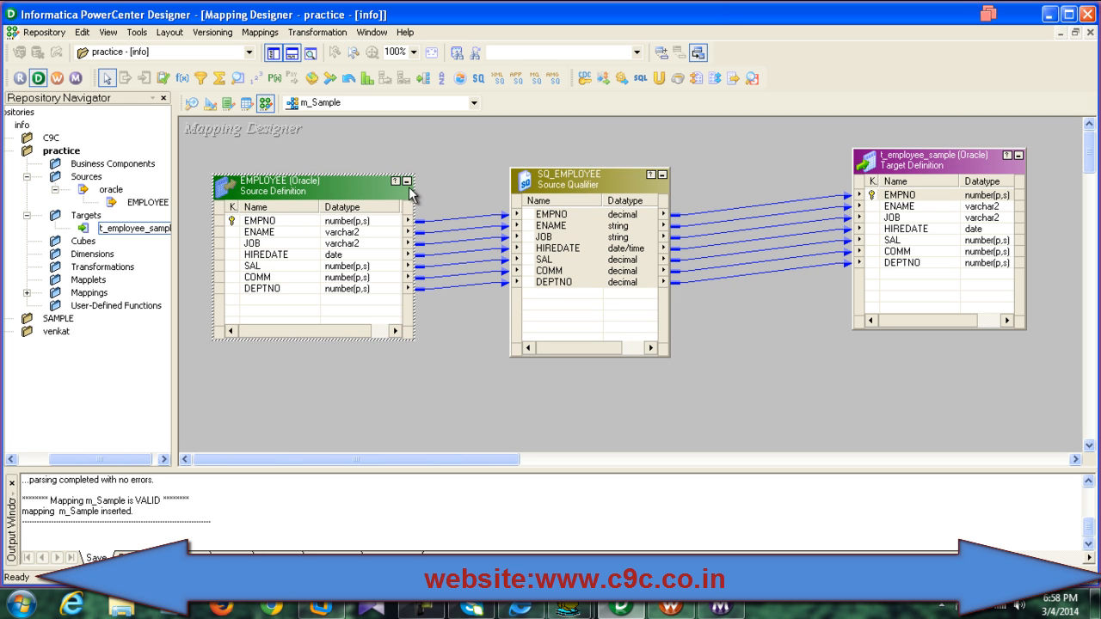
Step: Select the SQ_EMPLOYEE-to-target links, then switch through Workflow Monitor to Toad for Oracle
{"action": "left_click_drag", "start_coordinate": [791, 175], "coordinate": [792, 363]}
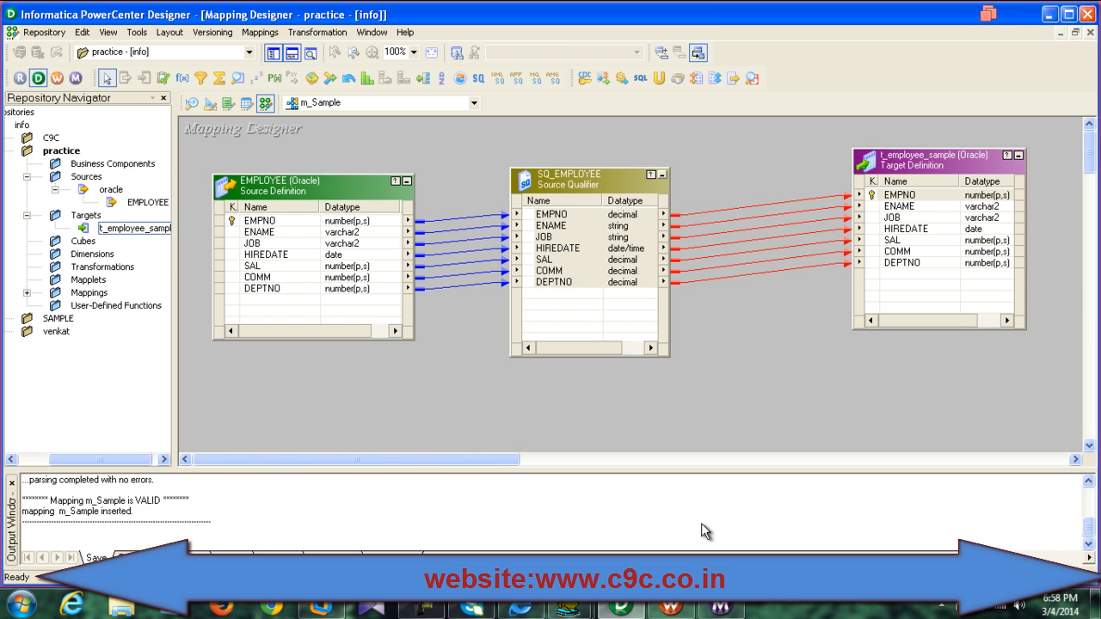
{"action": "left_click", "coordinate": [720, 609]}
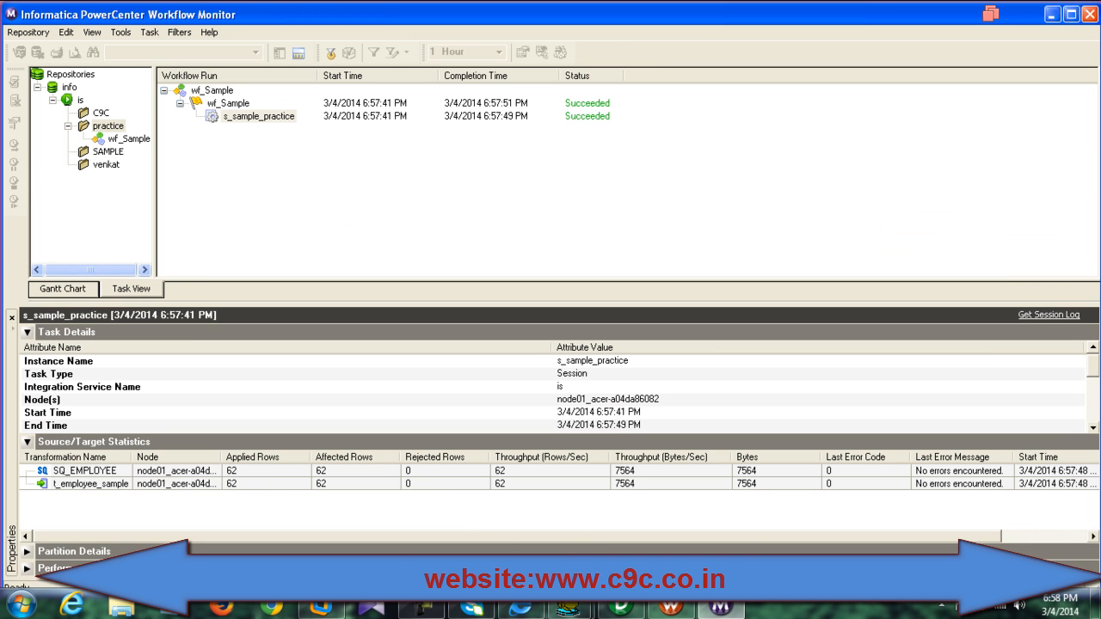
{"action": "left_click", "coordinate": [522, 518]}
Step: Refresh the T_EMPLOYEE_SAMPLE data in Toad's TARGET schema browser to confirm 62 rows
{"action": "left_click", "coordinate": [144, 76]}
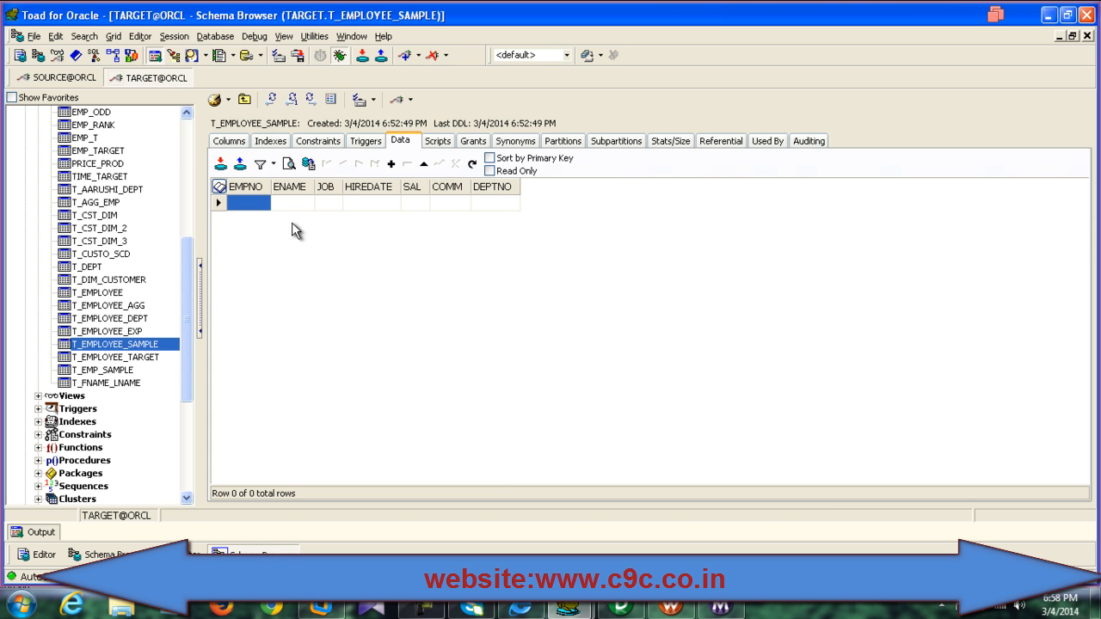
{"action": "left_click", "coordinate": [314, 101]}
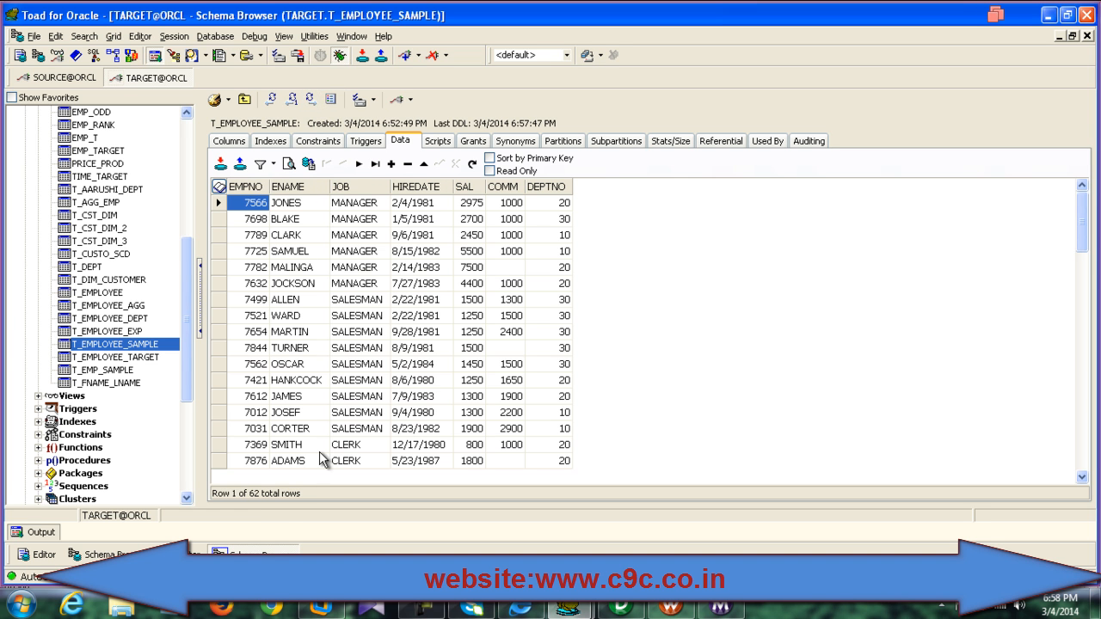
{"action": "mouse_move", "coordinate": [1082, 230]}
{"action": "left_mouse_down"}
{"action": "mouse_move", "coordinate": [1085, 387]}
{"action": "mouse_move", "coordinate": [1071, 230]}
{"action": "left_mouse_up"}
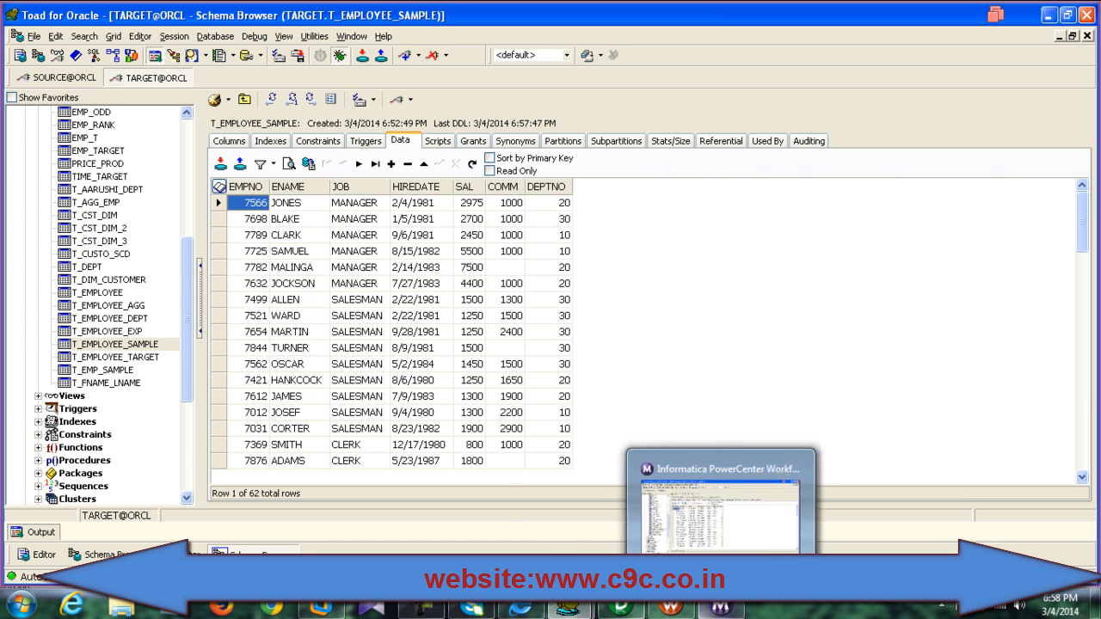
{"action": "mouse_move", "coordinate": [617, 612]}
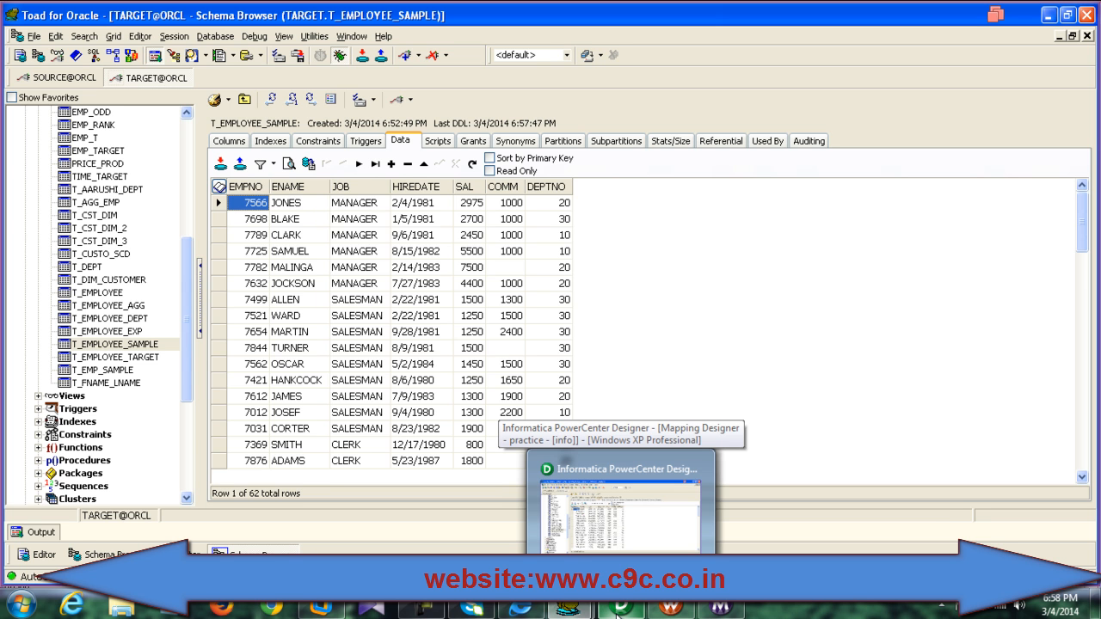
Step: Delete the SQ_EMPLOYEE-to-target links and add a FILTRANS Filter transformation to m_Sample
{"action": "left_click", "coordinate": [619, 508]}
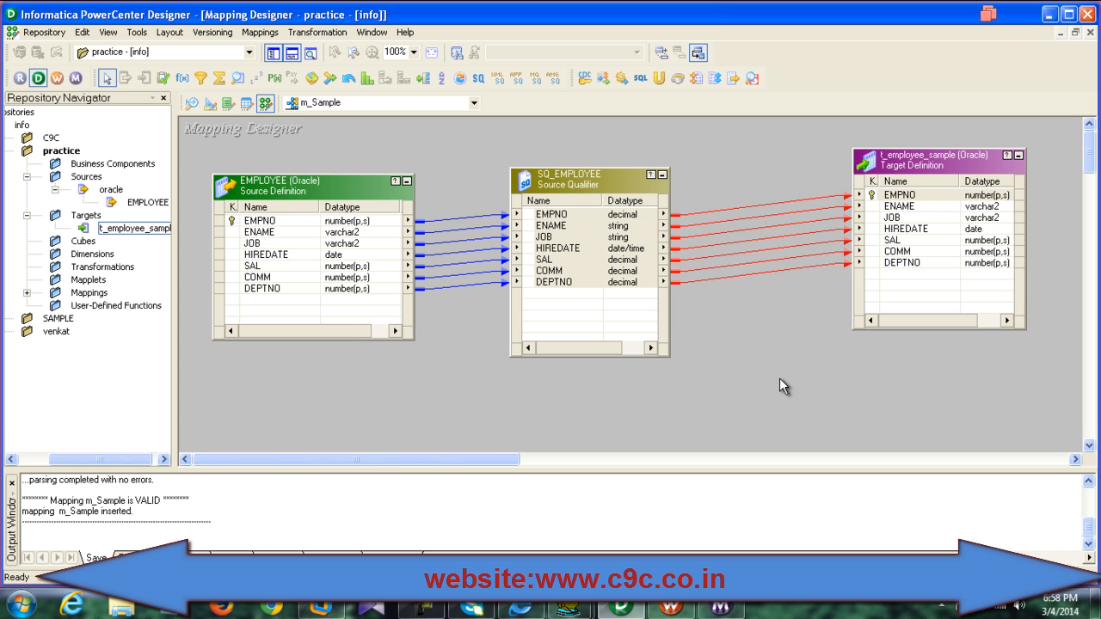
{"action": "key", "text": "Delete"}
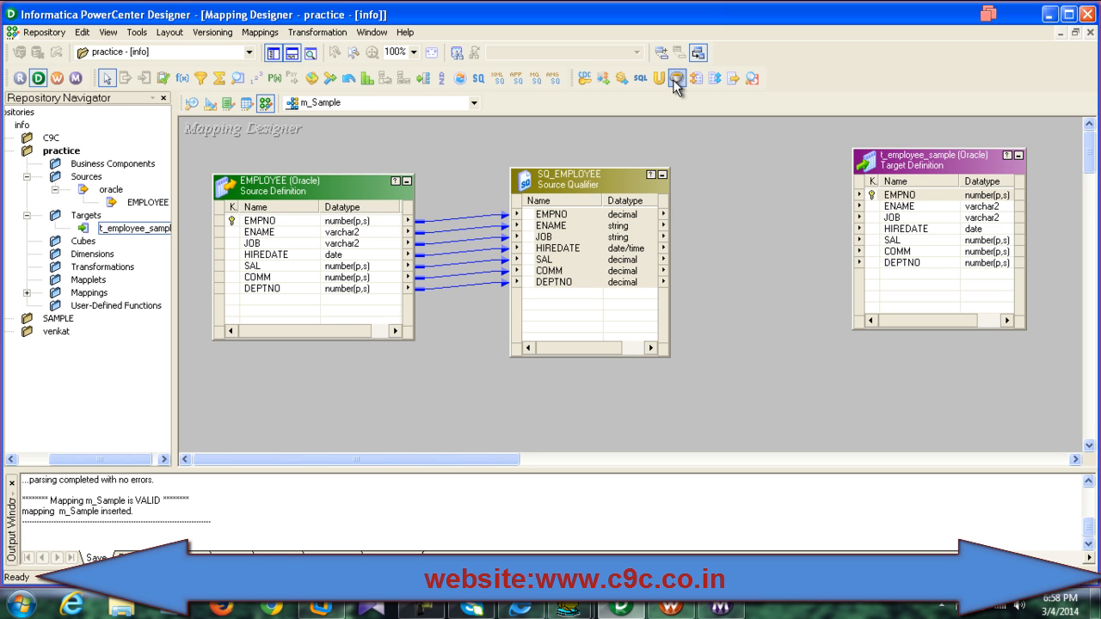
{"action": "left_click", "coordinate": [203, 79]}
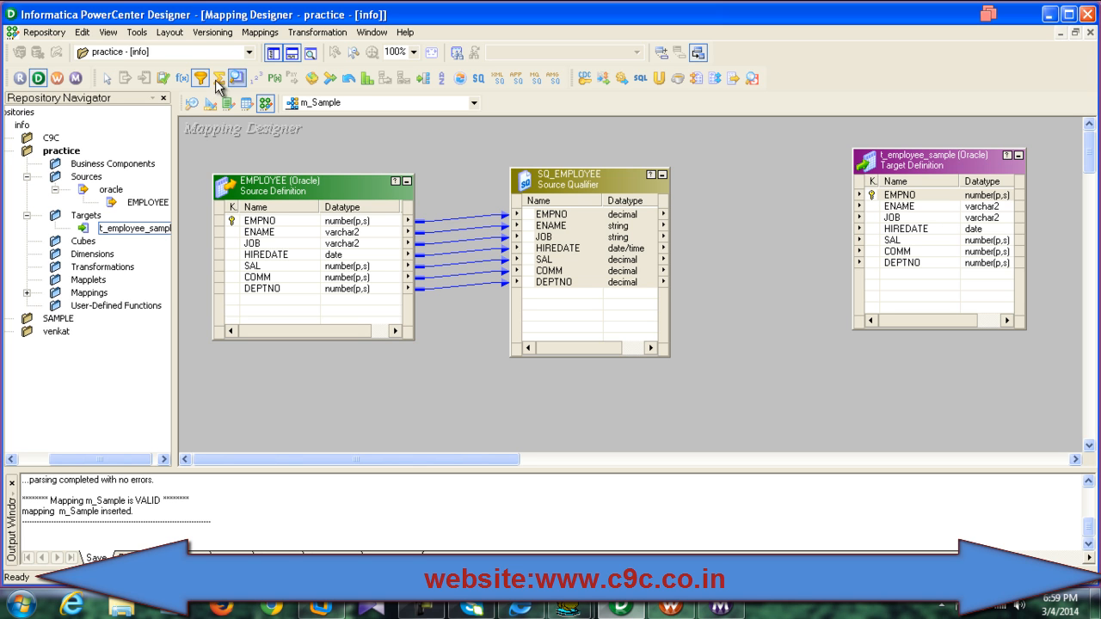
{"action": "left_click", "coordinate": [724, 191]}
Step: Link all SQ_EMPLOYEE ports into FILTRANS and all FILTRANS ports to t_employee_sample
{"action": "left_click_drag", "start_coordinate": [538, 215], "coordinate": [772, 239]}
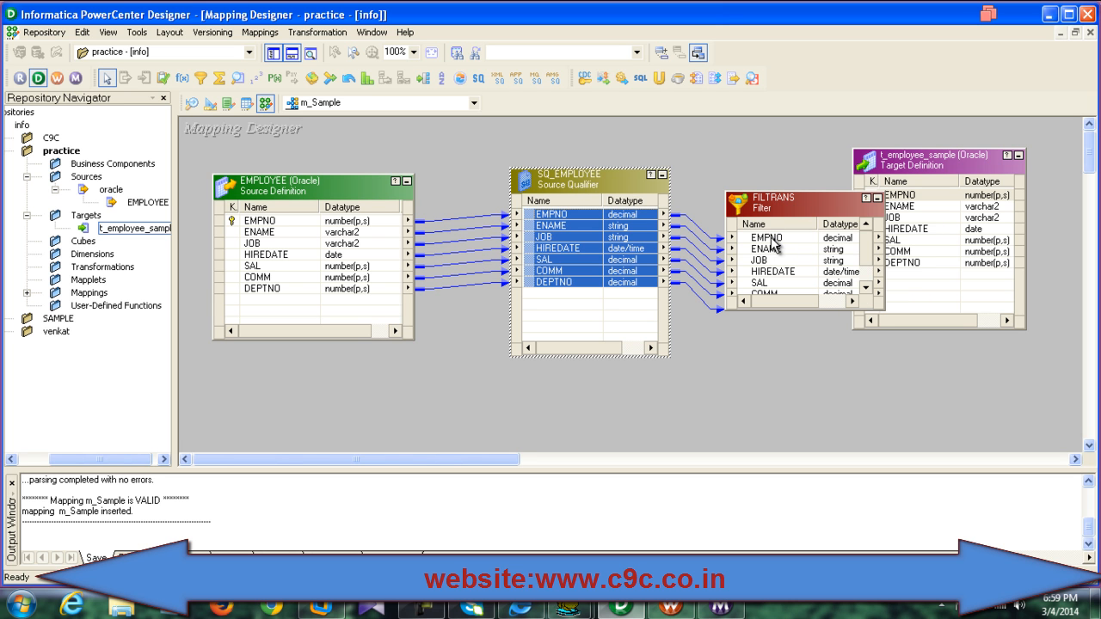
{"action": "left_click_drag", "start_coordinate": [637, 184], "coordinate": [527, 186]}
{"action": "left_click_drag", "start_coordinate": [741, 209], "coordinate": [610, 175]}
{"action": "right_click", "coordinate": [618, 210]}
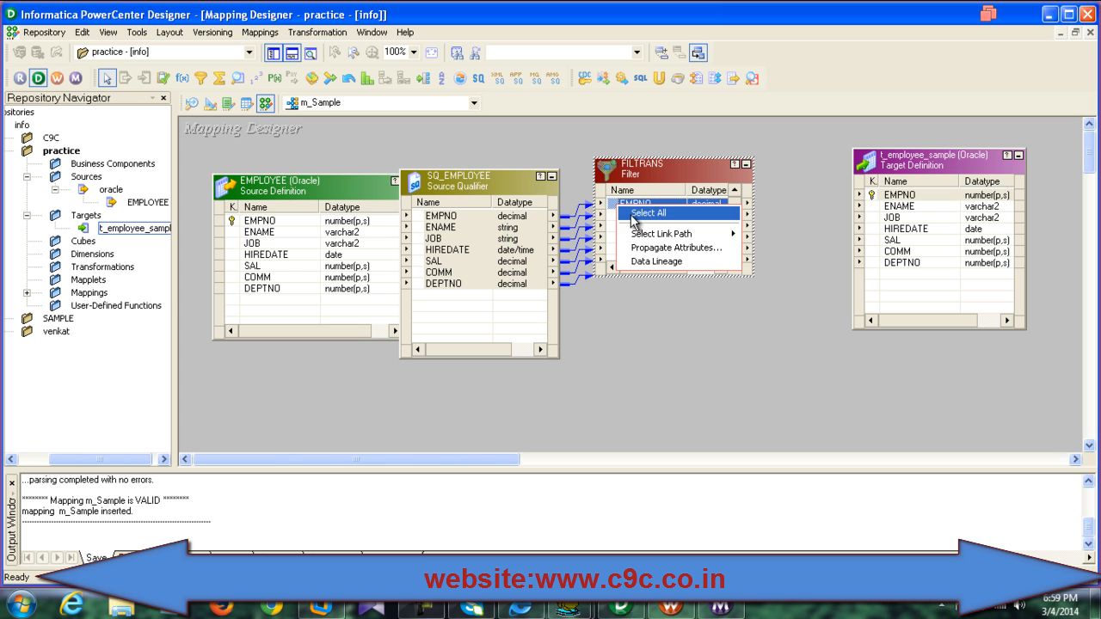
{"action": "left_click", "coordinate": [643, 214]}
{"action": "left_click_drag", "start_coordinate": [644, 214], "coordinate": [879, 211]}
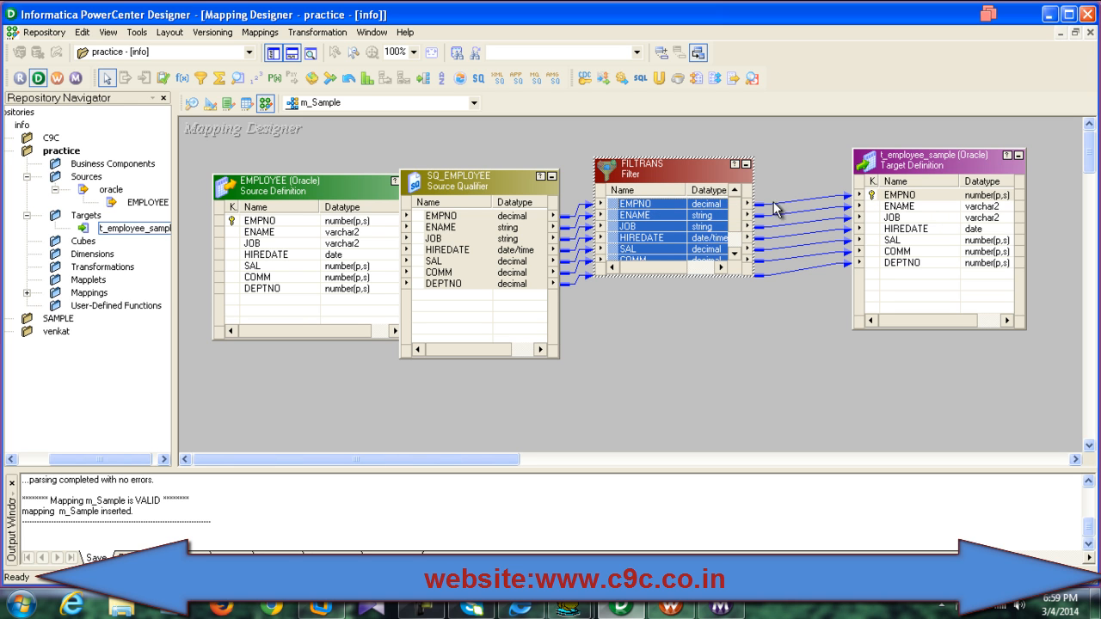
Step: Clear the default TRUE filter condition of FILTRANS in the Expression Editor and list its ports
{"action": "double_click", "coordinate": [671, 180]}
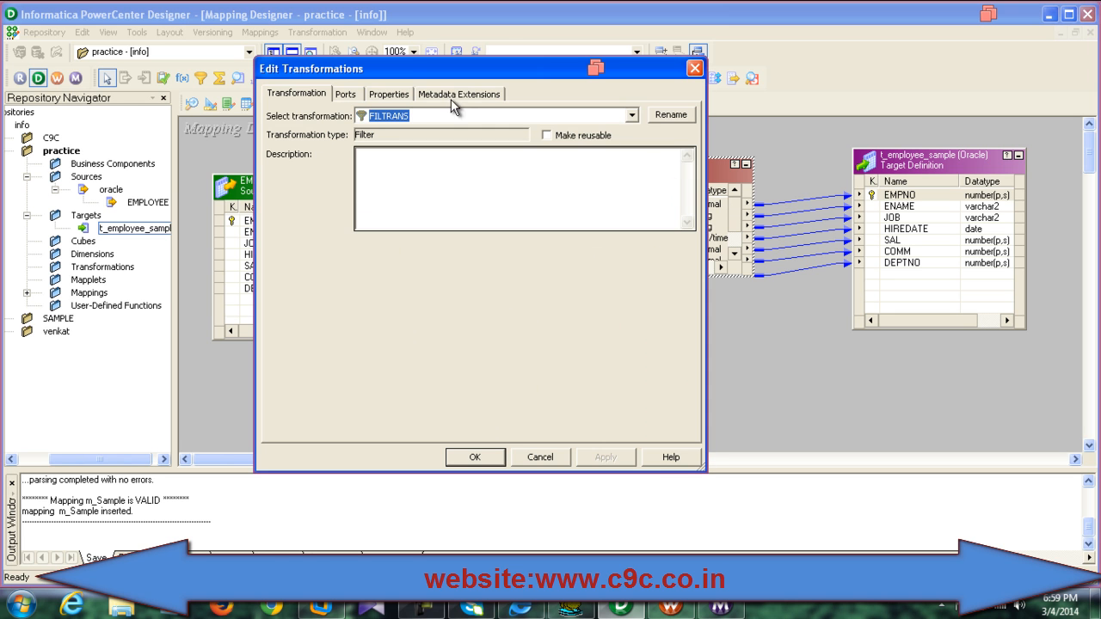
{"action": "left_click", "coordinate": [389, 94]}
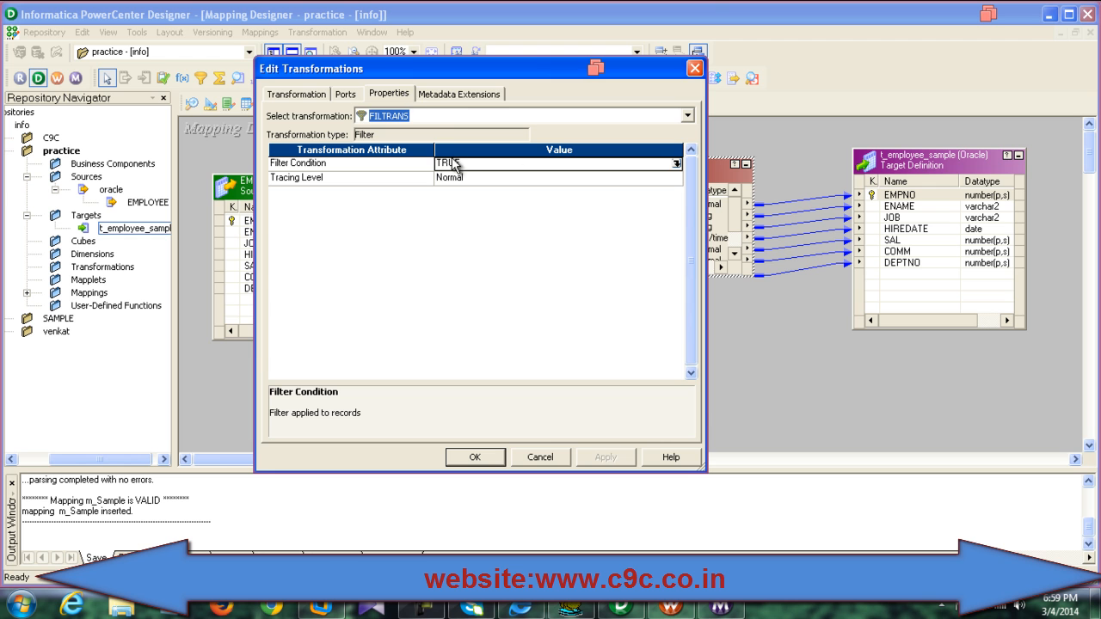
{"action": "left_click", "coordinate": [677, 165]}
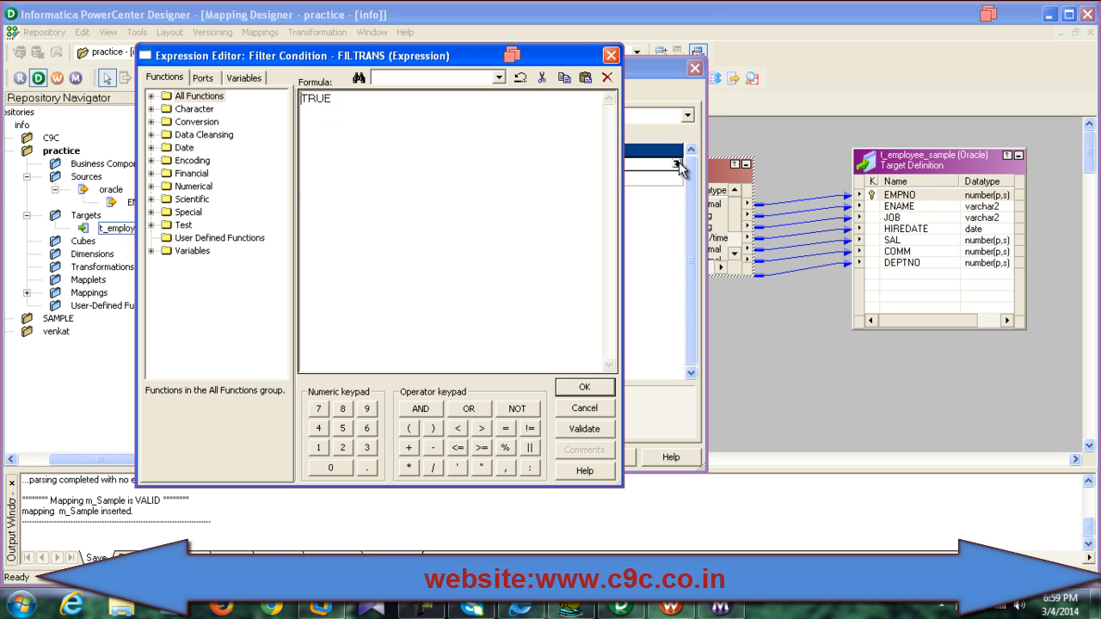
{"action": "left_click", "coordinate": [607, 77]}
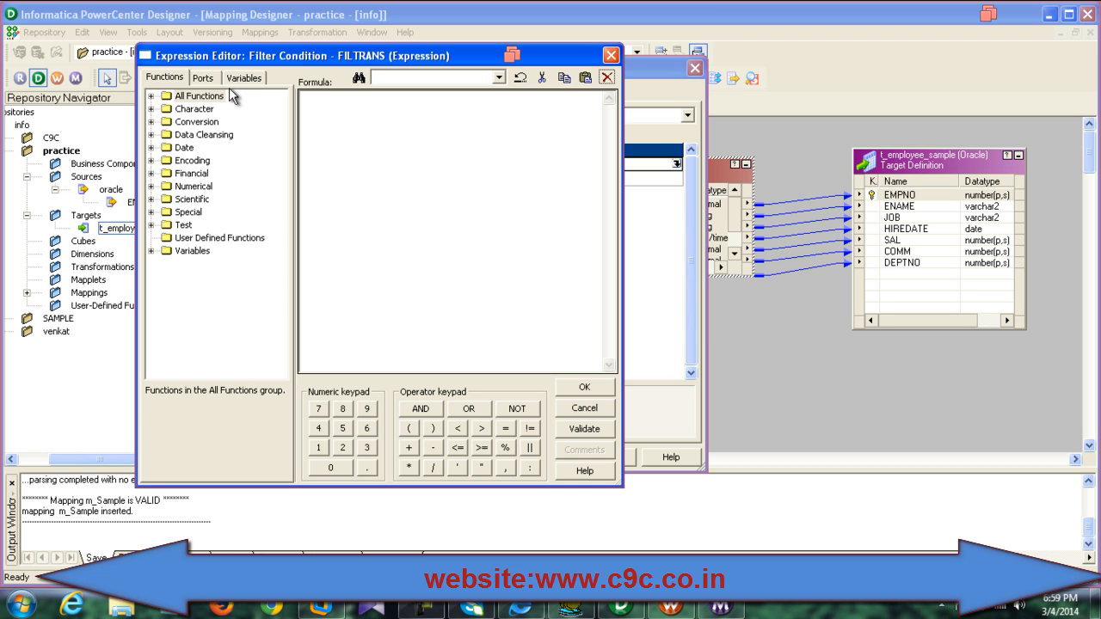
{"action": "left_click", "coordinate": [204, 77]}
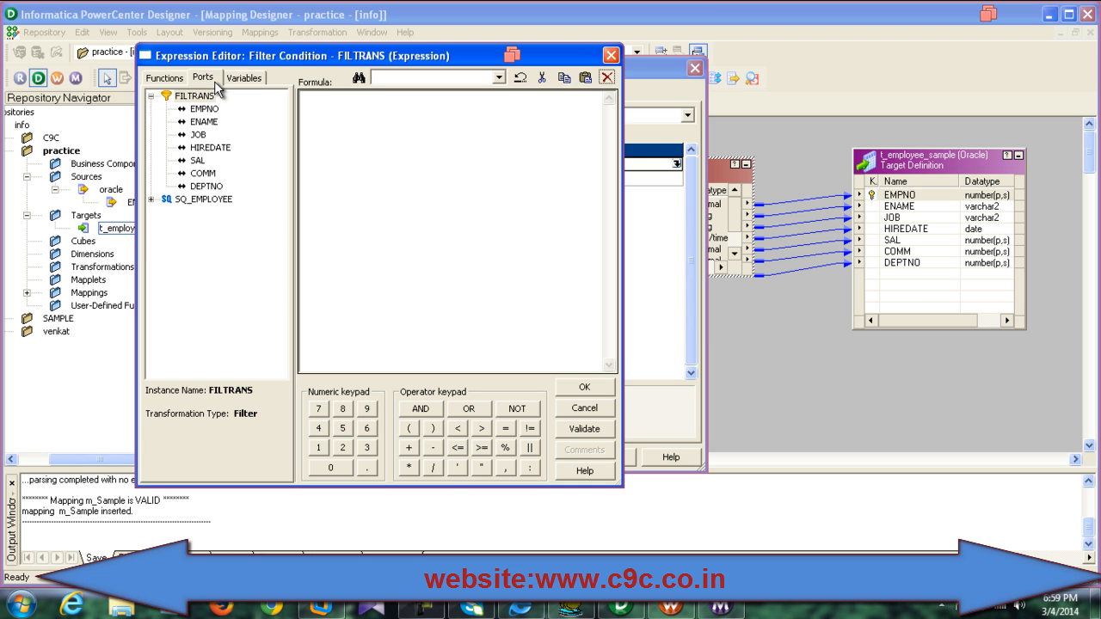
Step: In Toad, review the SOURCE@ORCL EMPLOYEE table's 62 rows and their DEPTNO values (10, 20, 30)
{"action": "left_click", "coordinate": [571, 607]}
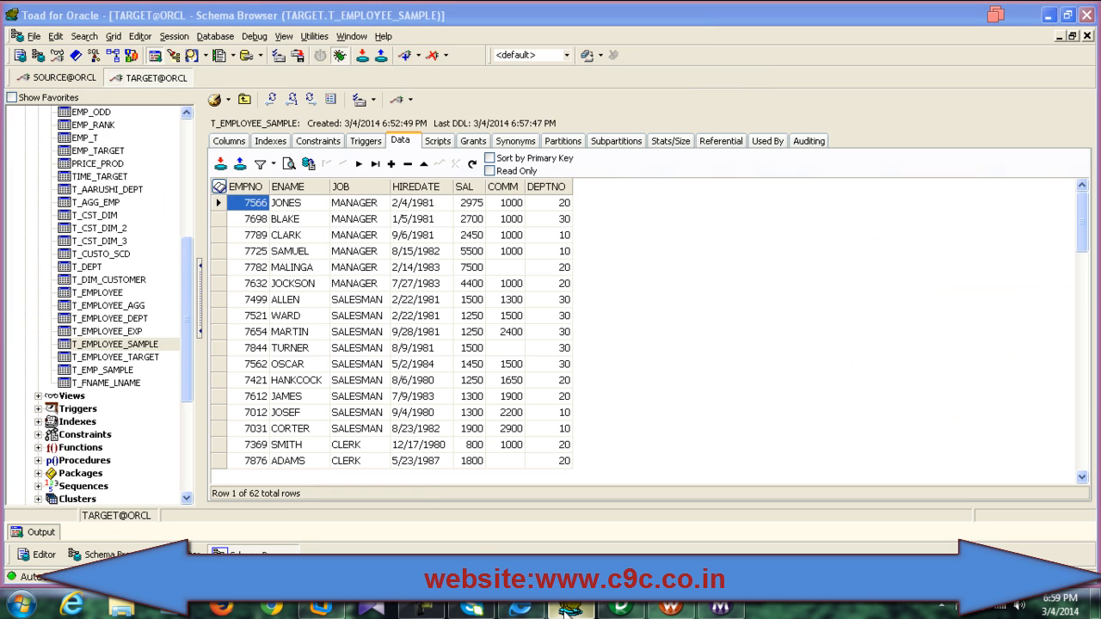
{"action": "left_click", "coordinate": [81, 77]}
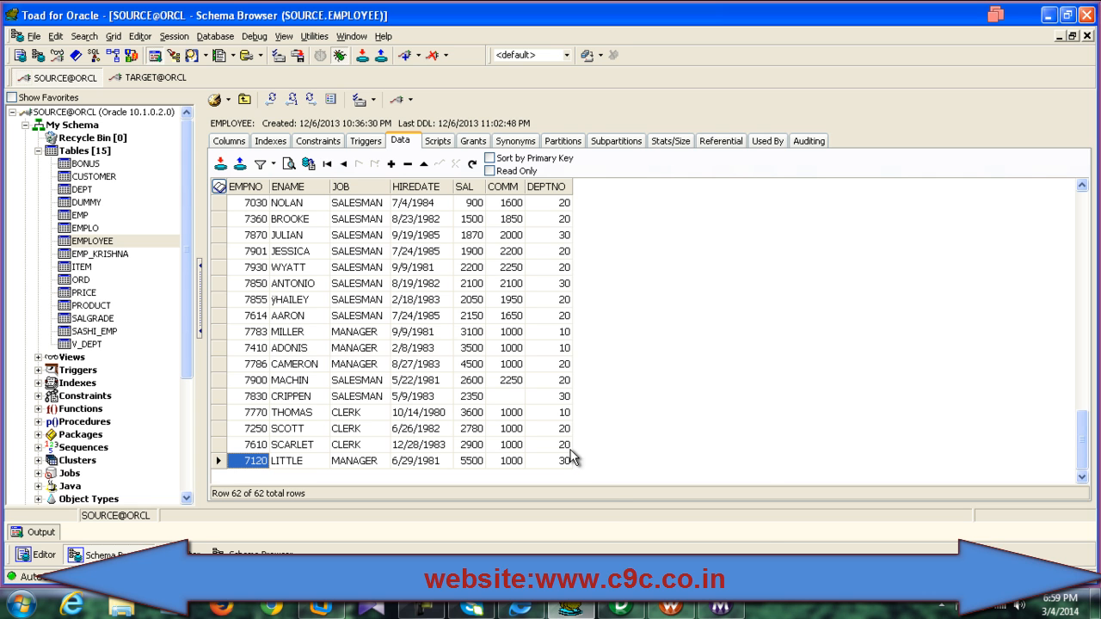
{"action": "mouse_move", "coordinate": [638, 609]}
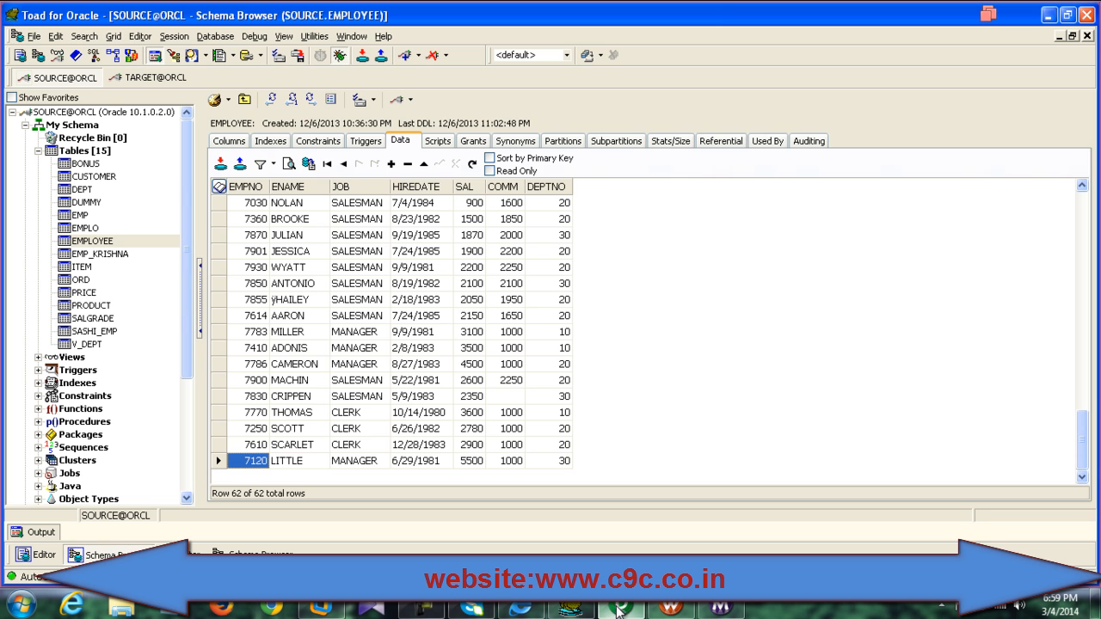
Step: Back in Designer, enter the FILTRANS filter condition DEPTNO = 20 in the Expression Editor
{"action": "left_click", "coordinate": [1048, 17]}
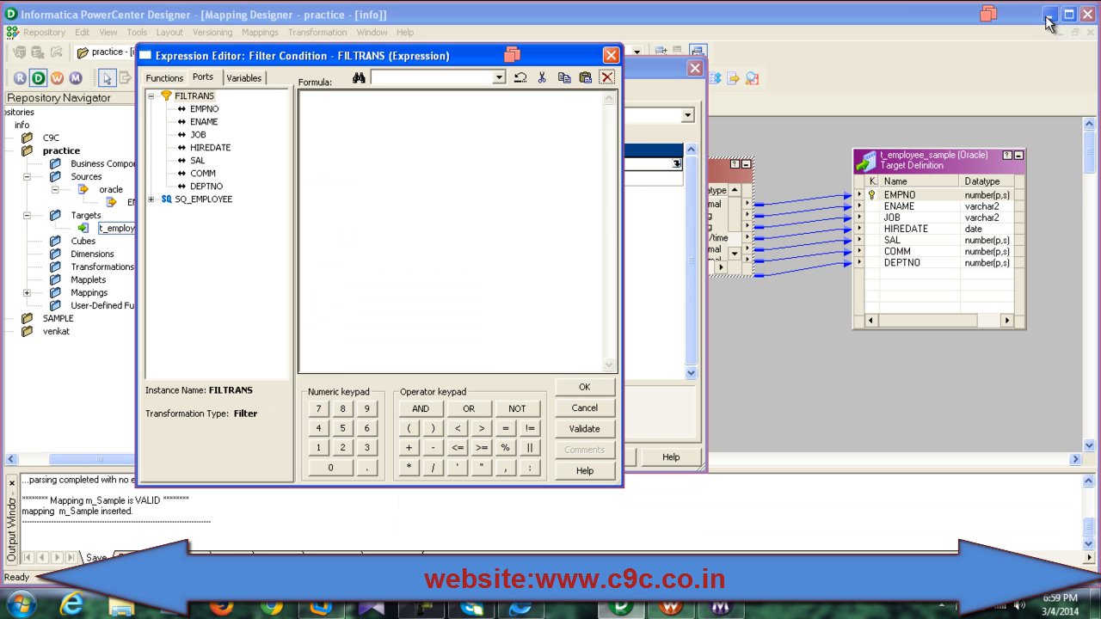
{"action": "left_click", "coordinate": [445, 127]}
{"action": "left_click_drag", "start_coordinate": [331, 60], "coordinate": [406, 75]}
{"action": "double_click", "coordinate": [283, 201]}
{"action": "left_click", "coordinate": [581, 443]}
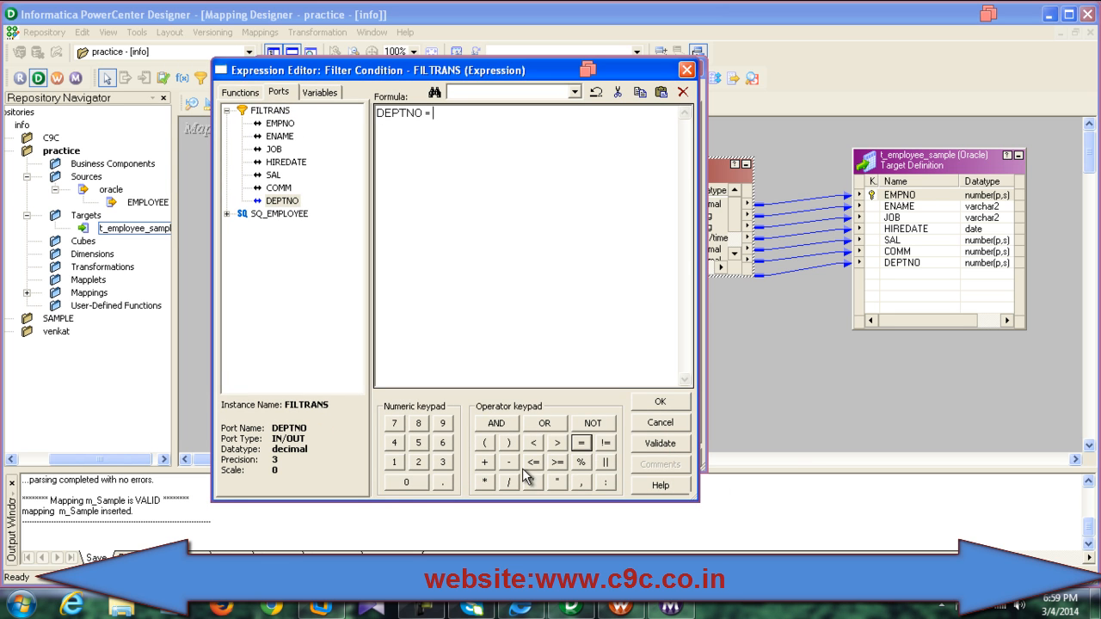
{"action": "left_click", "coordinate": [418, 461]}
{"action": "left_click", "coordinate": [413, 483]}
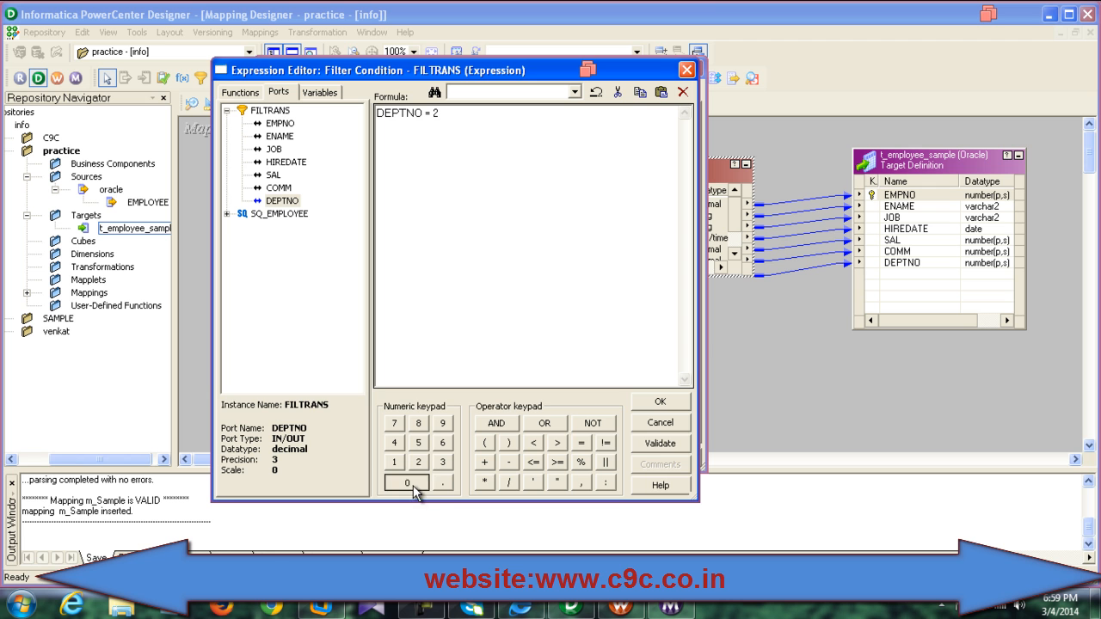
Step: Validate the DEPTNO = 20 condition and apply it to the FILTRANS transformation
{"action": "left_click", "coordinate": [653, 445]}
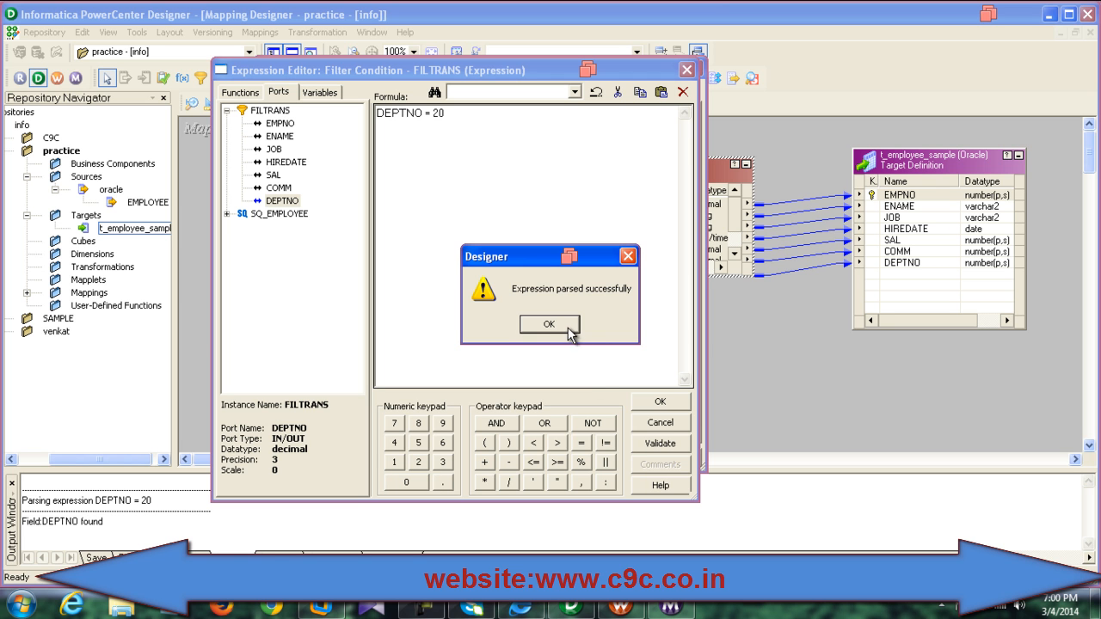
{"action": "left_click", "coordinate": [549, 325]}
{"action": "left_click", "coordinate": [654, 402]}
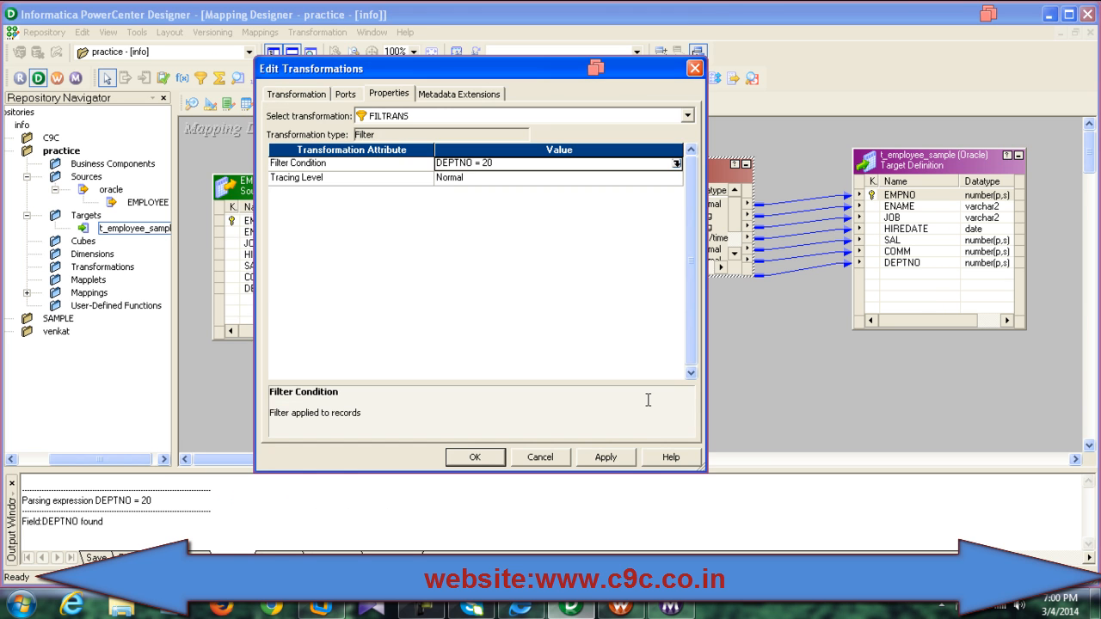
{"action": "left_click", "coordinate": [623, 456]}
{"action": "left_click", "coordinate": [475, 457]}
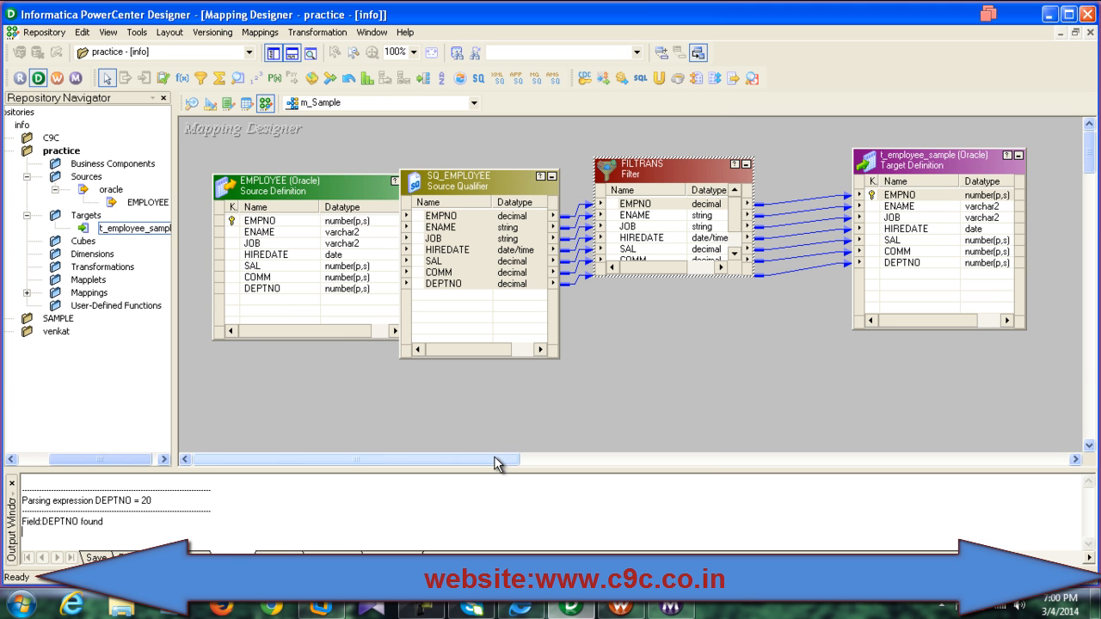
Step: Save the m_Sample mapping to the repository via Repository > Save
{"action": "left_click", "coordinate": [43, 32]}
{"action": "left_click", "coordinate": [92, 232]}
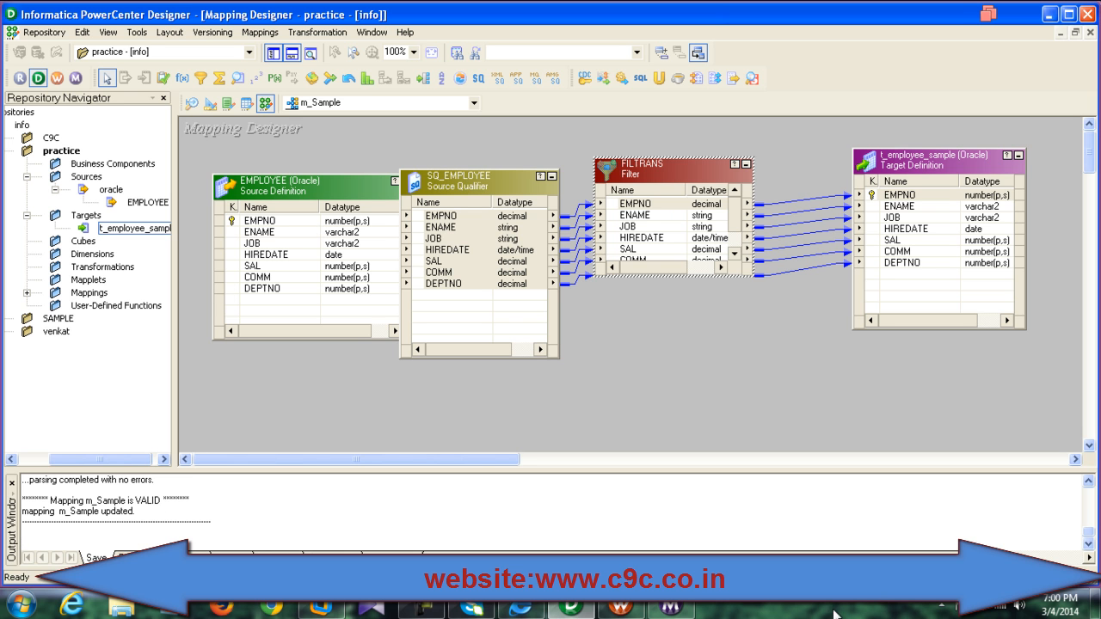
{"action": "left_click", "coordinate": [621, 607]}
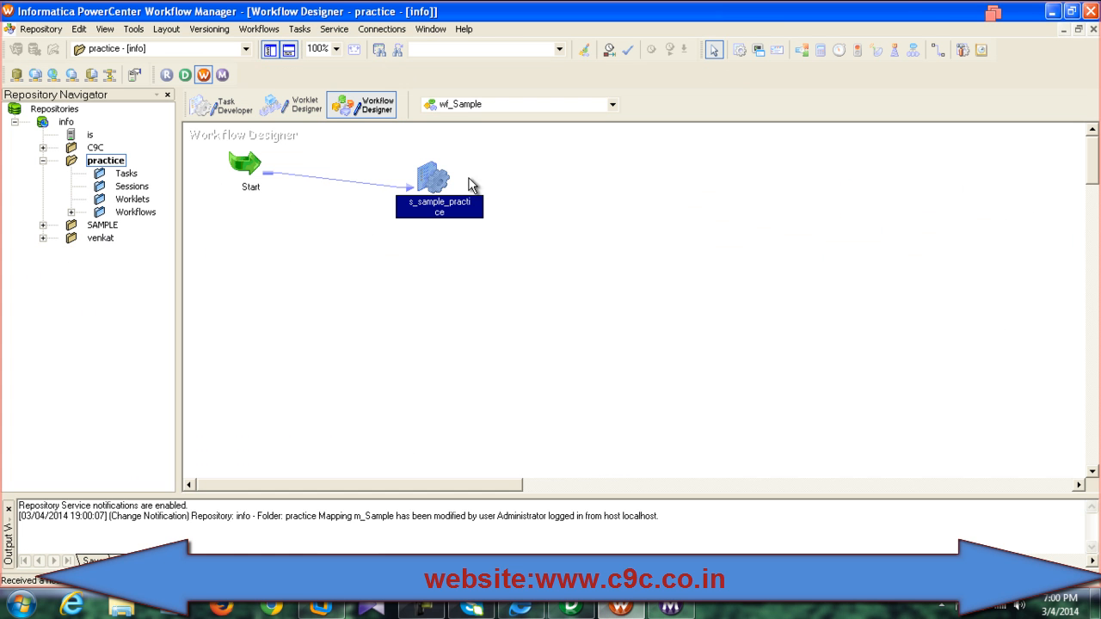
Step: Refresh s_sample_practice's mapping, save wf_Sample with Ctrl+S, and start the session task
{"action": "right_click", "coordinate": [438, 184]}
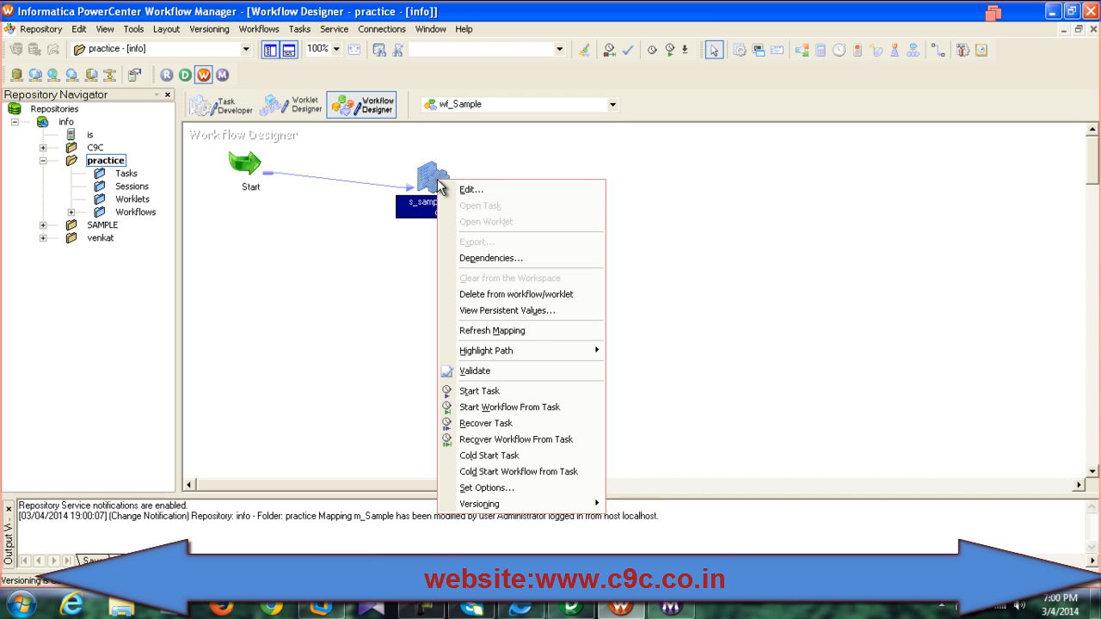
{"action": "left_click", "coordinate": [493, 335]}
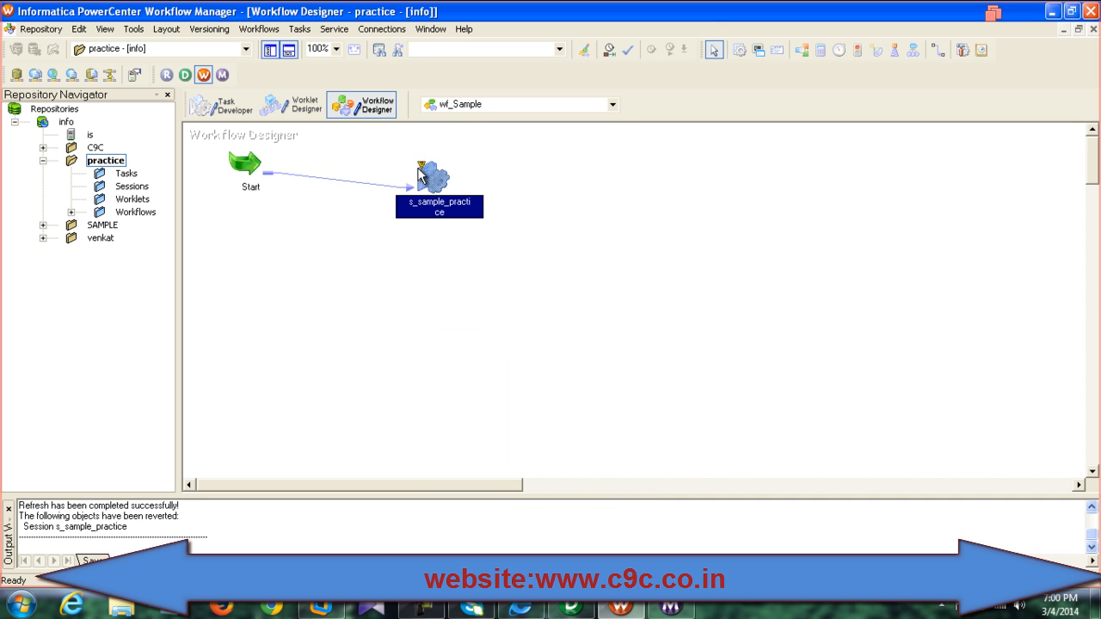
{"action": "mouse_move", "coordinate": [429, 171]}
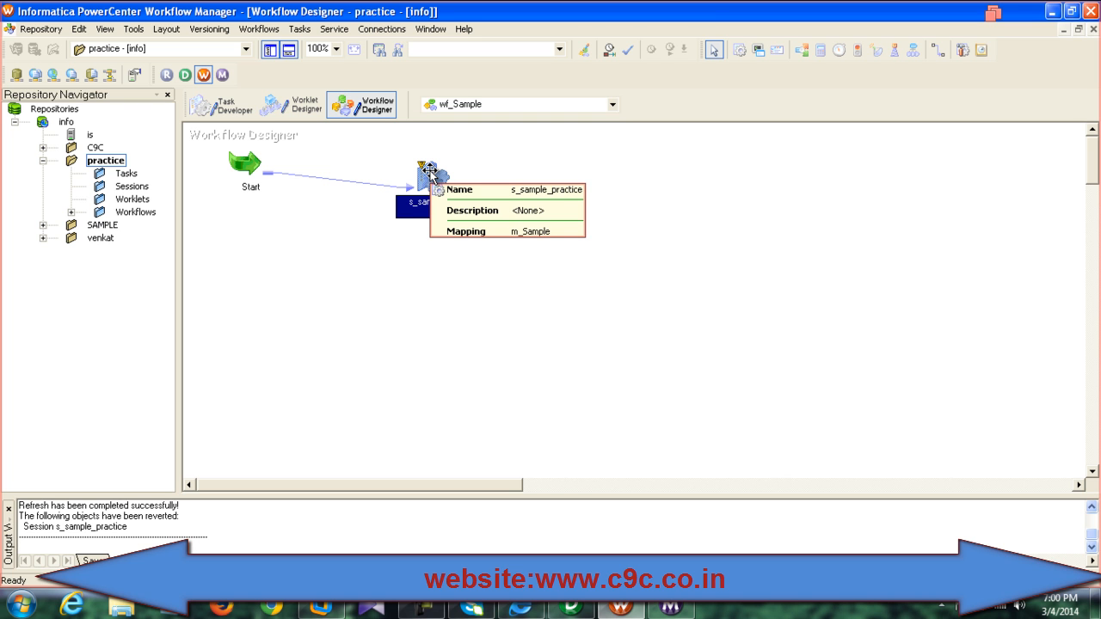
{"action": "key", "text": "ctrl+s"}
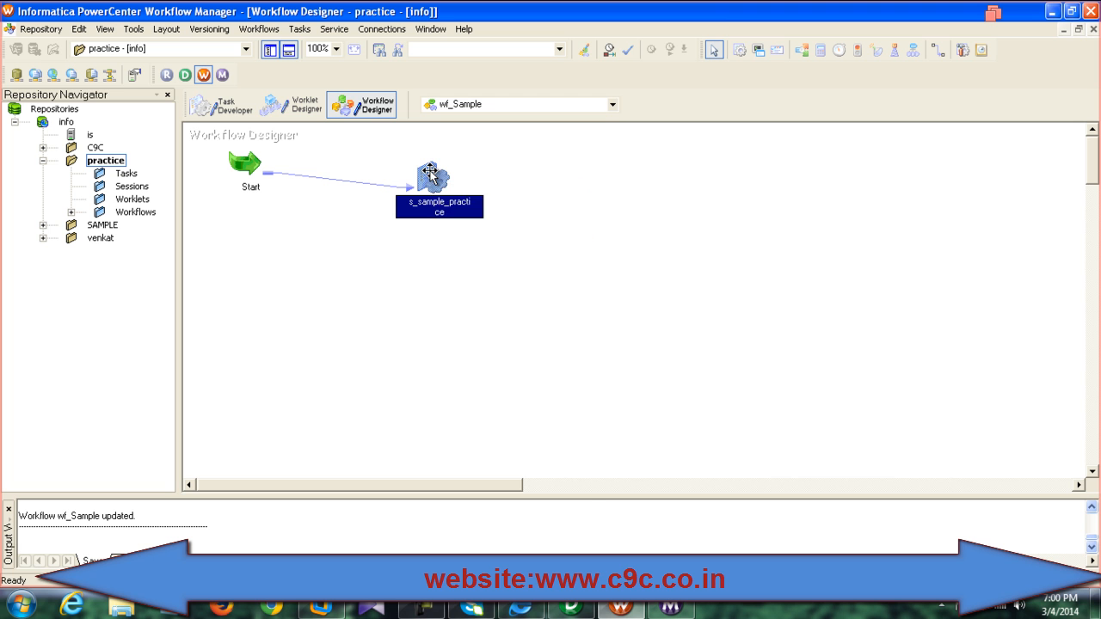
{"action": "right_click", "coordinate": [429, 172]}
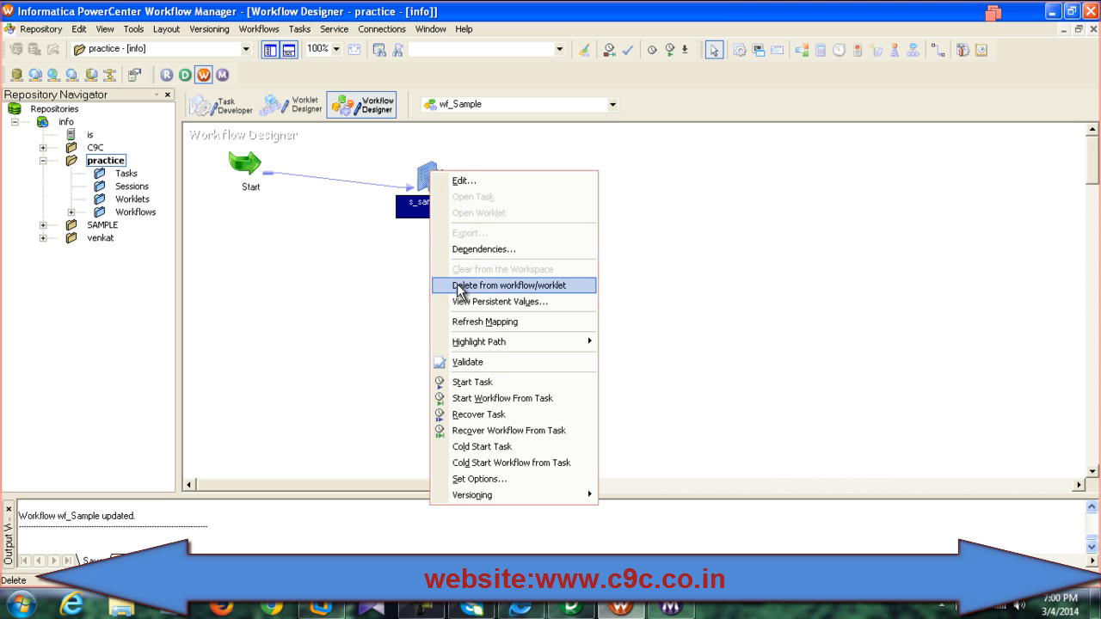
{"action": "left_click", "coordinate": [484, 382]}
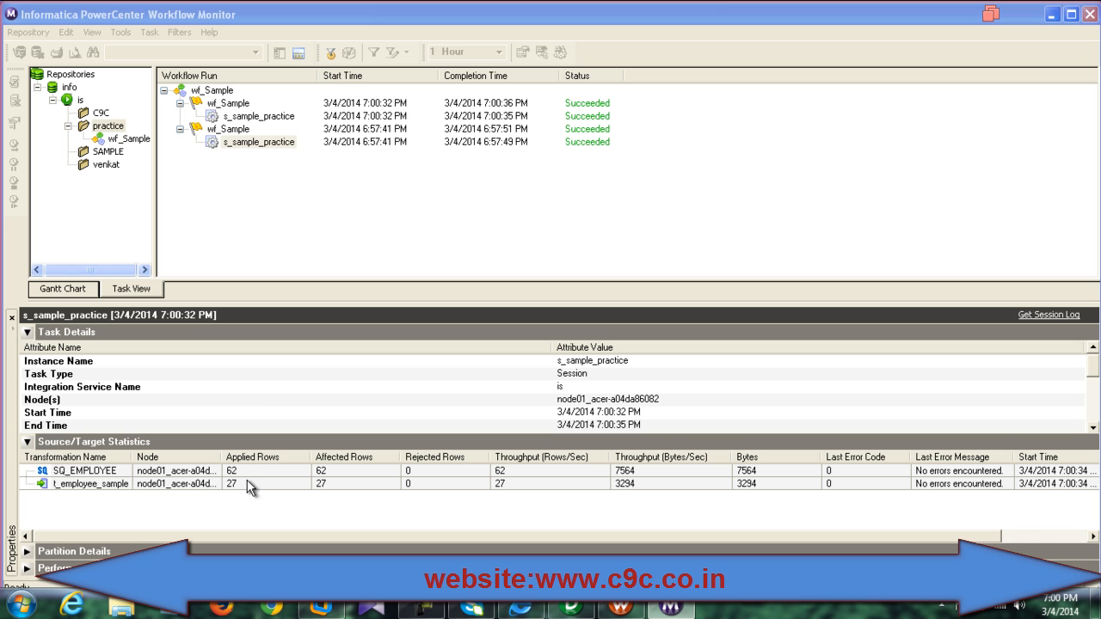
Step: Check the newest s_sample_practice run: Succeeded, 62 source rows read, 27 rows loaded into t_employee_sample
{"action": "left_click", "coordinate": [259, 117]}
{"action": "left_click", "coordinate": [255, 143]}
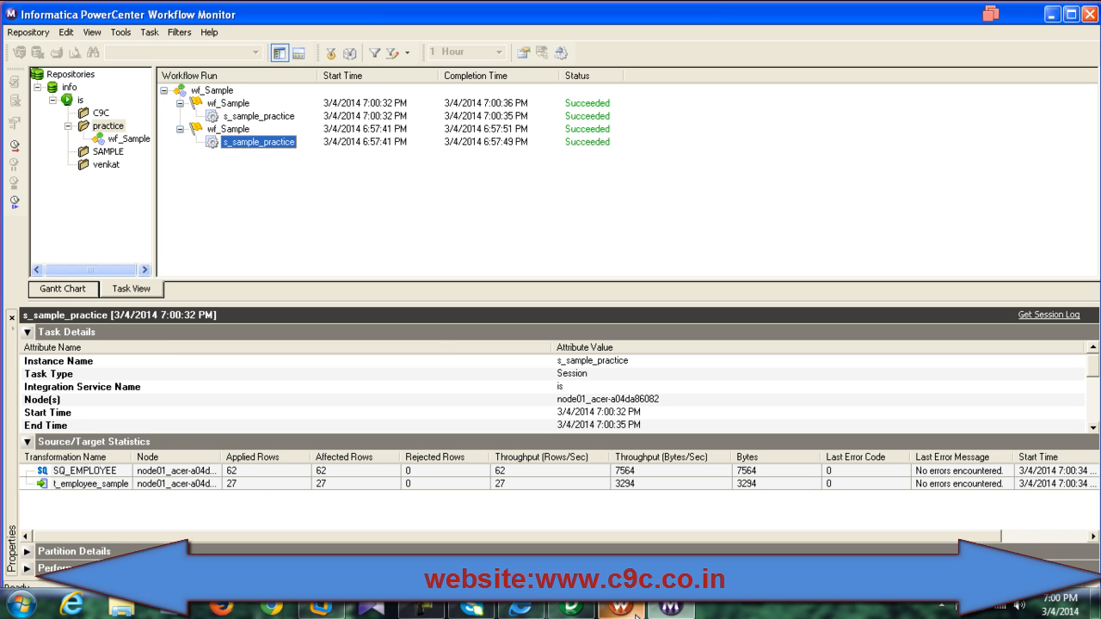
{"action": "left_click", "coordinate": [331, 608]}
{"action": "left_click", "coordinate": [332, 608]}
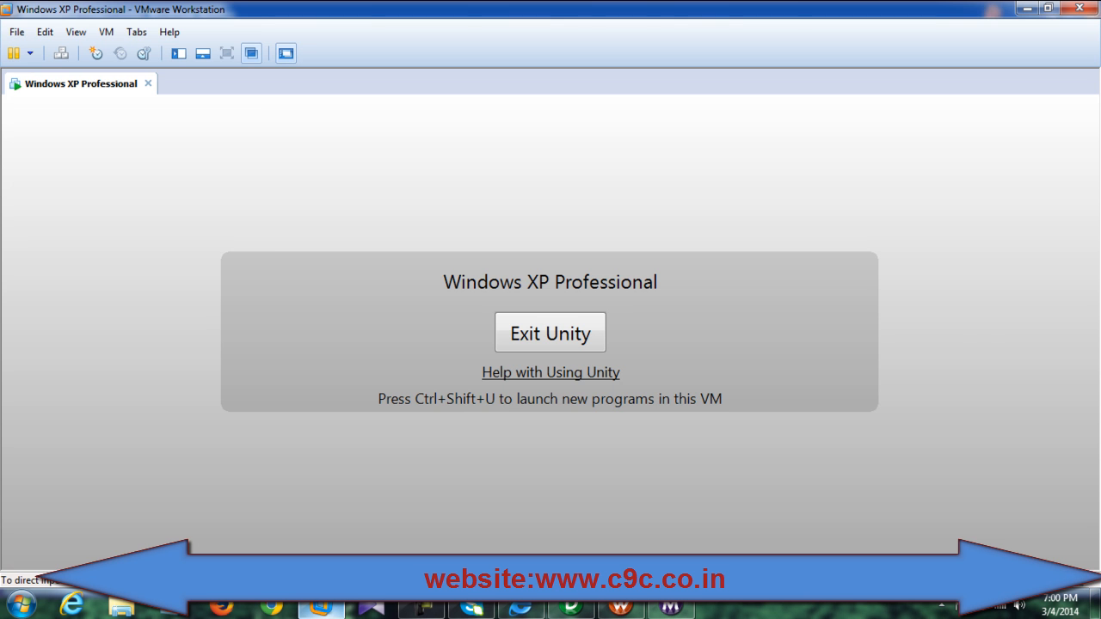
{"action": "left_click", "coordinate": [321, 608]}
{"action": "left_click", "coordinate": [251, 53]}
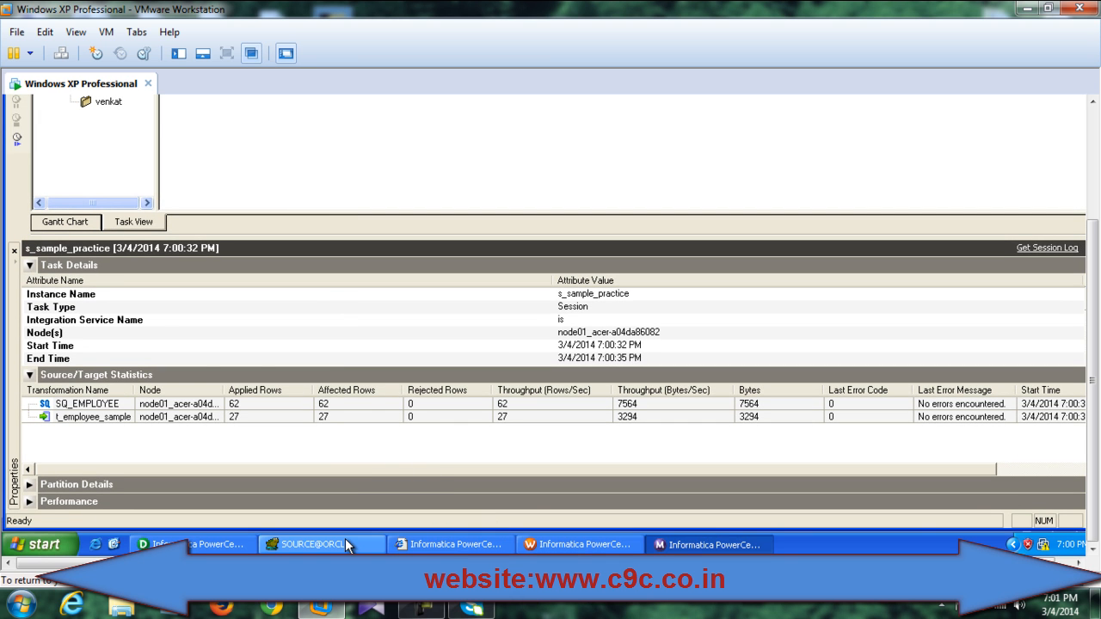
Step: Refresh TARGET@ORCL's T_EMPLOYEE_SAMPLE data and confirm its 27 rows all have DEPTNO 20
{"action": "left_click", "coordinate": [342, 543]}
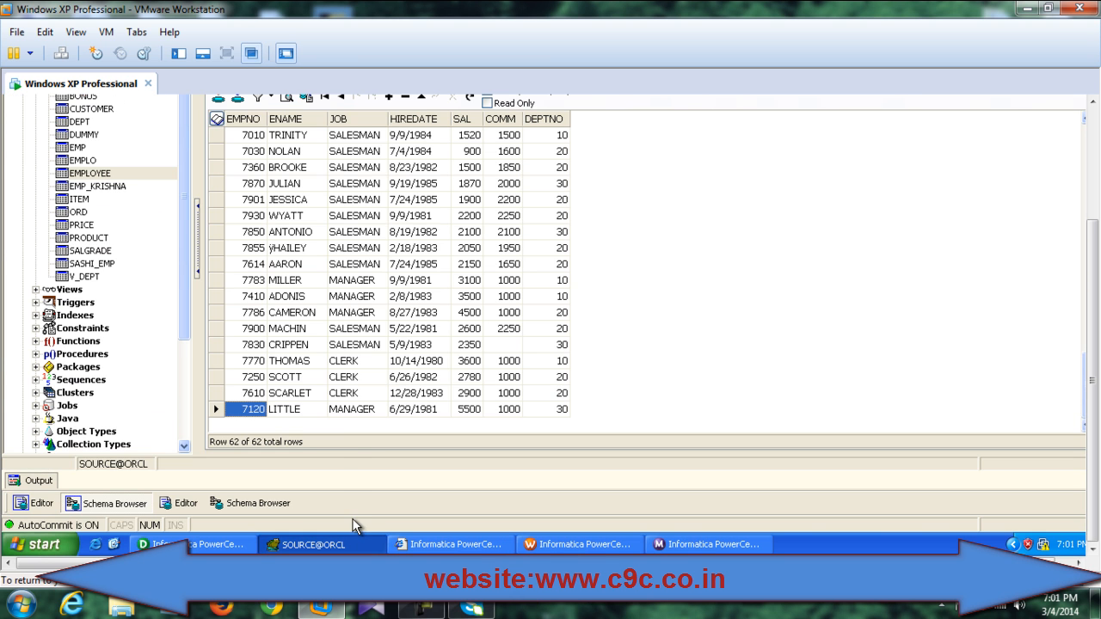
{"action": "left_click", "coordinate": [251, 54]}
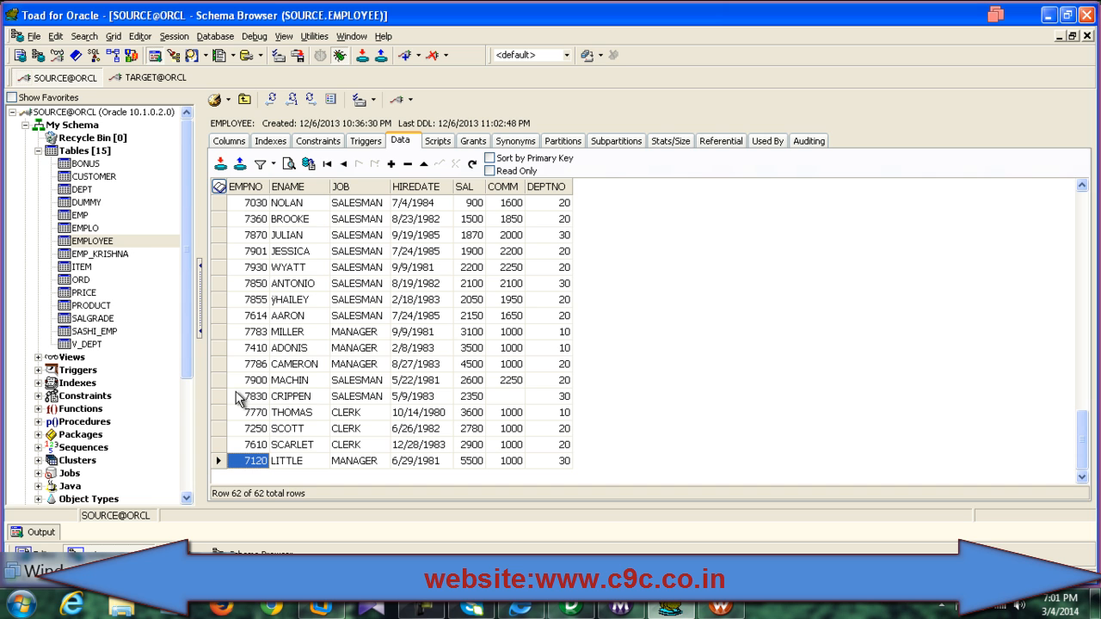
{"action": "left_click", "coordinate": [140, 77]}
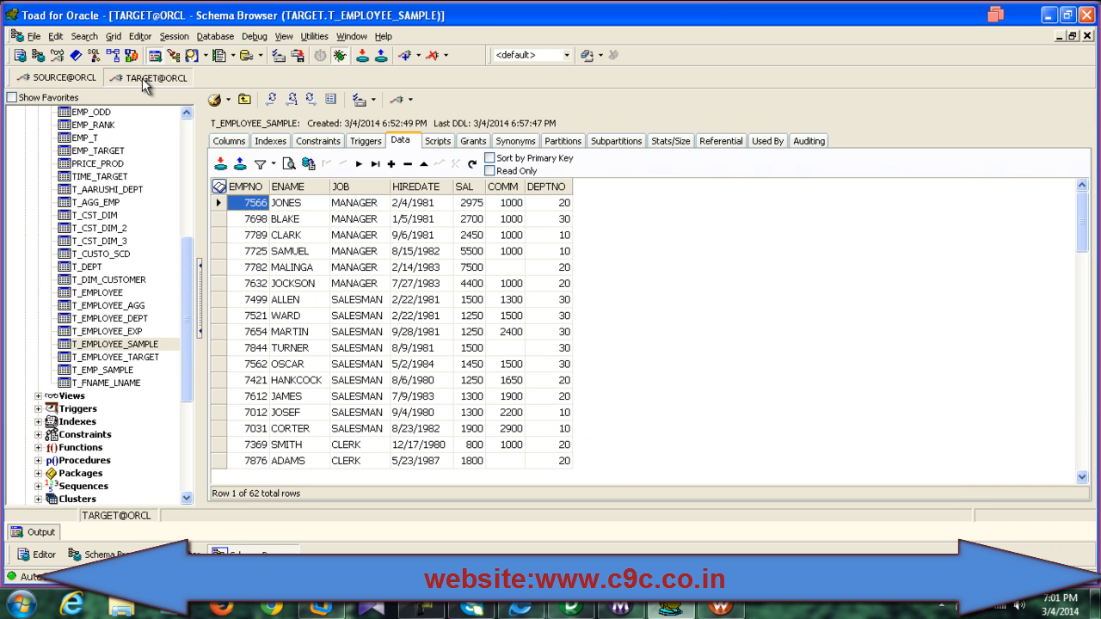
{"action": "left_click", "coordinate": [315, 99]}
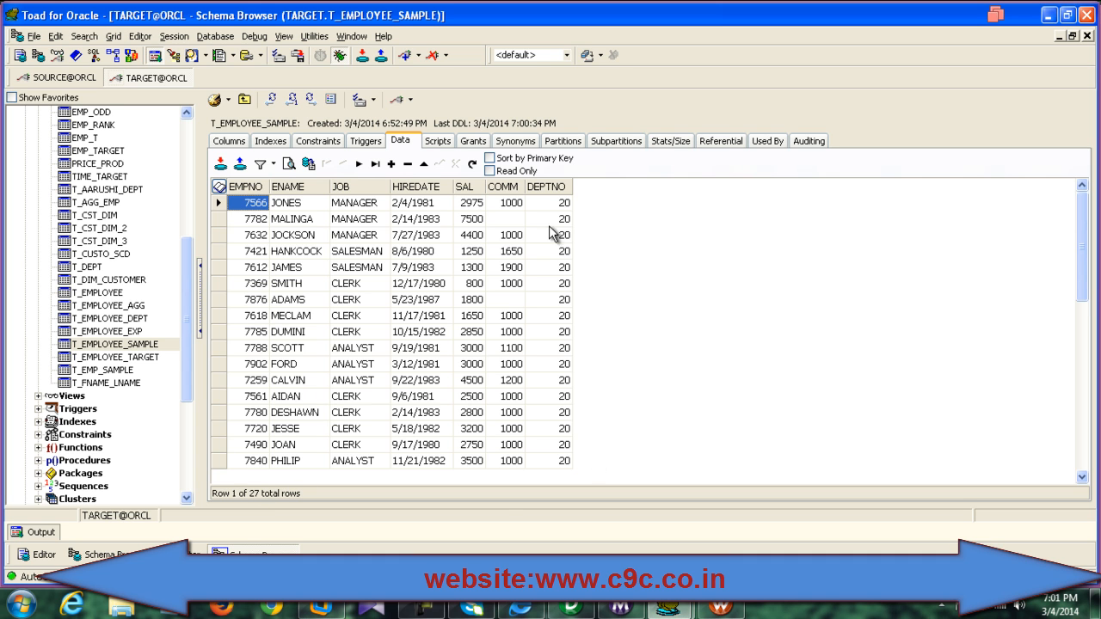
{"action": "left_click", "coordinate": [560, 203]}
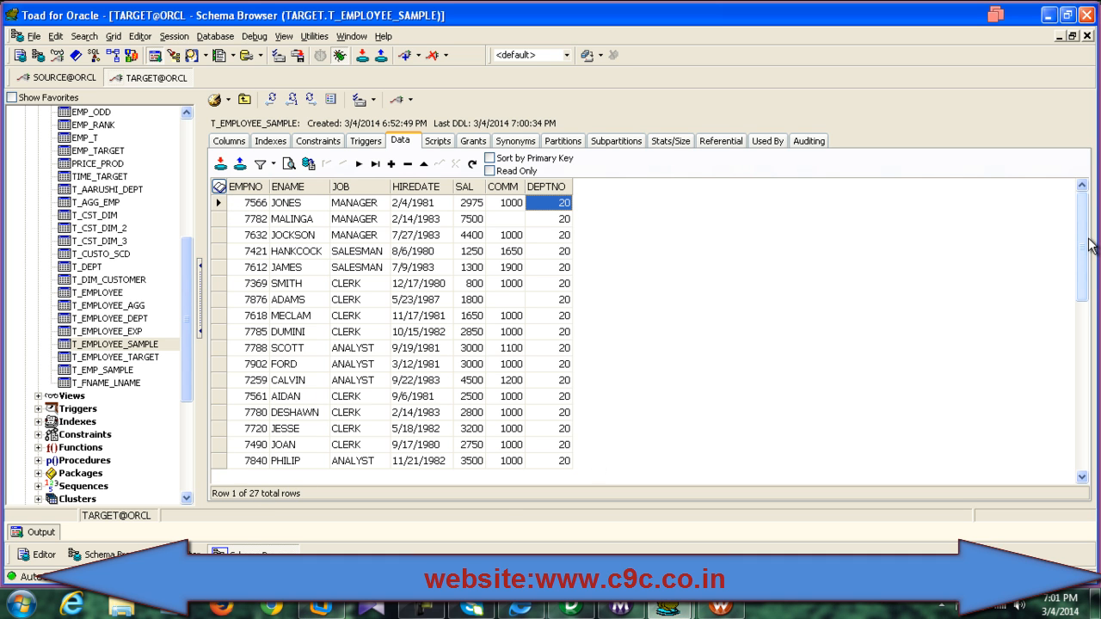
{"action": "key", "text": "Down"}
{"action": "key", "text": "Down"}
{"action": "key", "text": "Down"}
{"action": "key", "text": "Down"}
{"action": "key", "text": "Down"}
{"action": "key", "text": "Down"}
{"action": "key", "text": "Down"}
{"action": "key", "text": "Down"}
{"action": "key", "text": "Down"}
{"action": "key", "text": "Down"}
{"action": "key", "text": "Down"}
{"action": "key", "text": "Down"}
{"action": "key", "text": "Down"}
{"action": "key", "text": "Down"}
{"action": "key", "text": "Down"}
{"action": "key", "text": "Down"}
{"action": "key", "text": "Down"}
{"action": "key", "text": "Down"}
{"action": "key", "text": "Down"}
{"action": "key", "text": "Down"}
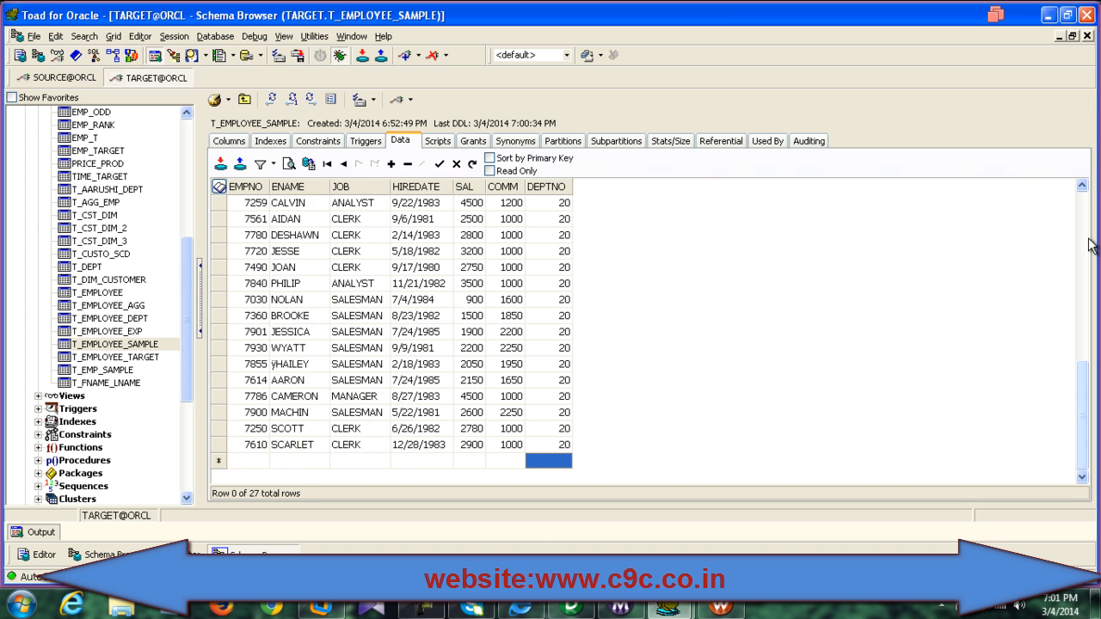
{"action": "key", "text": "Up"}
{"action": "key", "text": "Up"}
{"action": "key", "text": "Up"}
{"action": "key", "text": "Up"}
{"action": "key", "text": "Up"}
{"action": "key", "text": "Up"}
{"action": "key", "text": "Up"}
{"action": "key", "text": "Up"}
{"action": "key", "text": "Up"}
{"action": "key", "text": "Up"}
{"action": "key", "text": "Up"}
{"action": "key", "text": "Up"}
{"action": "key", "text": "Up"}
{"action": "key", "text": "Up"}
{"action": "key", "text": "Up"}
{"action": "key", "text": "Up"}
{"action": "key", "text": "Up"}
{"action": "key", "text": "Up"}
{"action": "key", "text": "Up"}
{"action": "key", "text": "Up"}
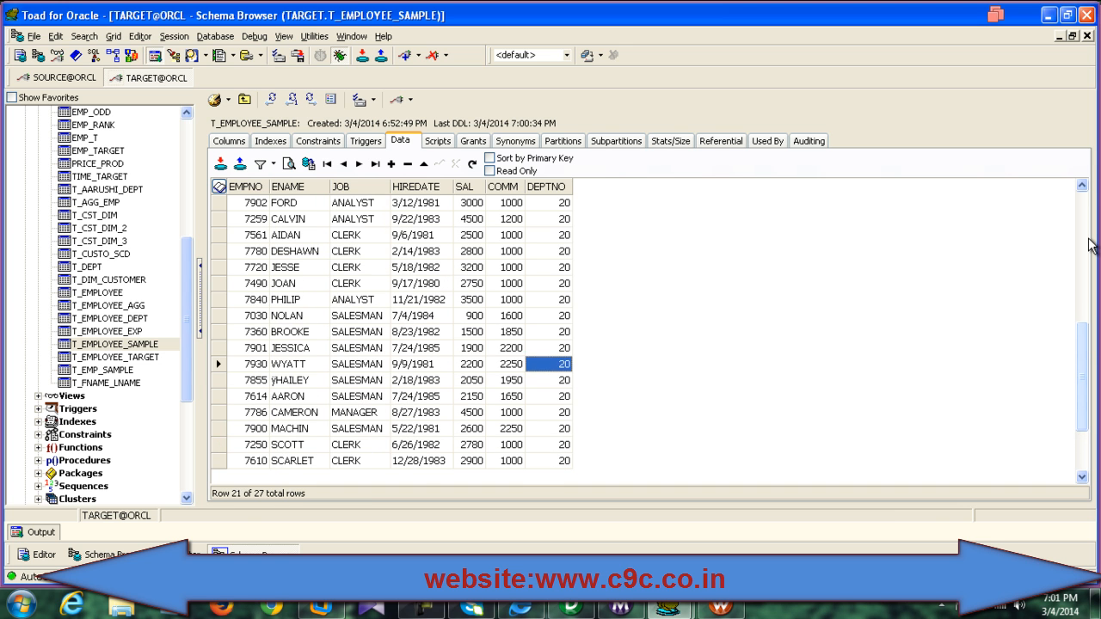
{"action": "key", "text": "Up"}
{"action": "key", "text": "Up"}
{"action": "key", "text": "Up"}
{"action": "key", "text": "Up"}
{"action": "key", "text": "Up"}
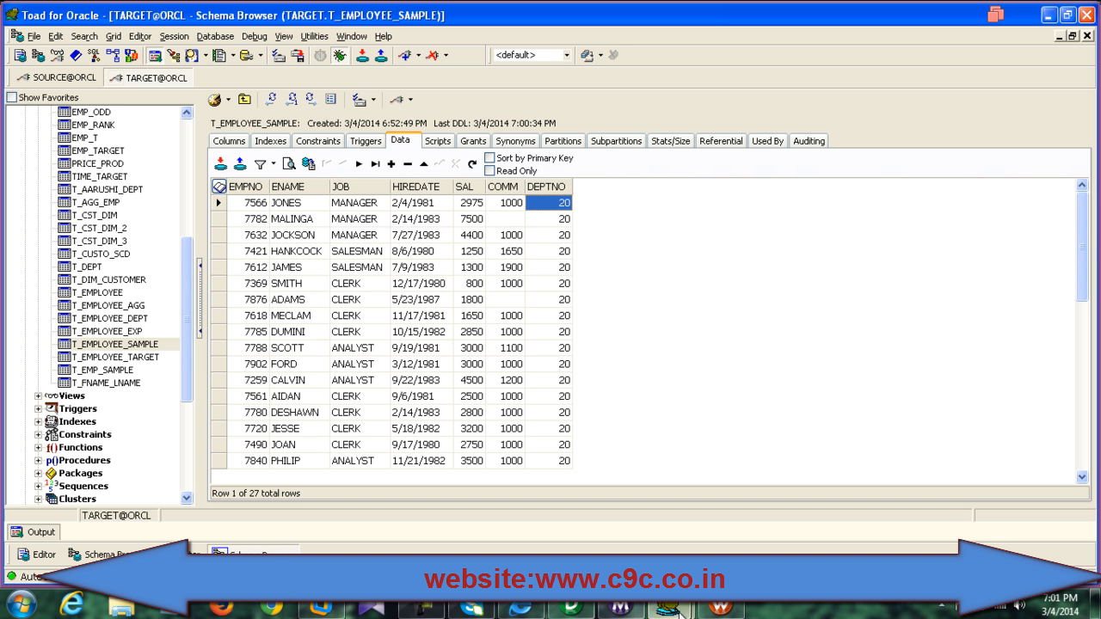
{"action": "left_click", "coordinate": [572, 607]}
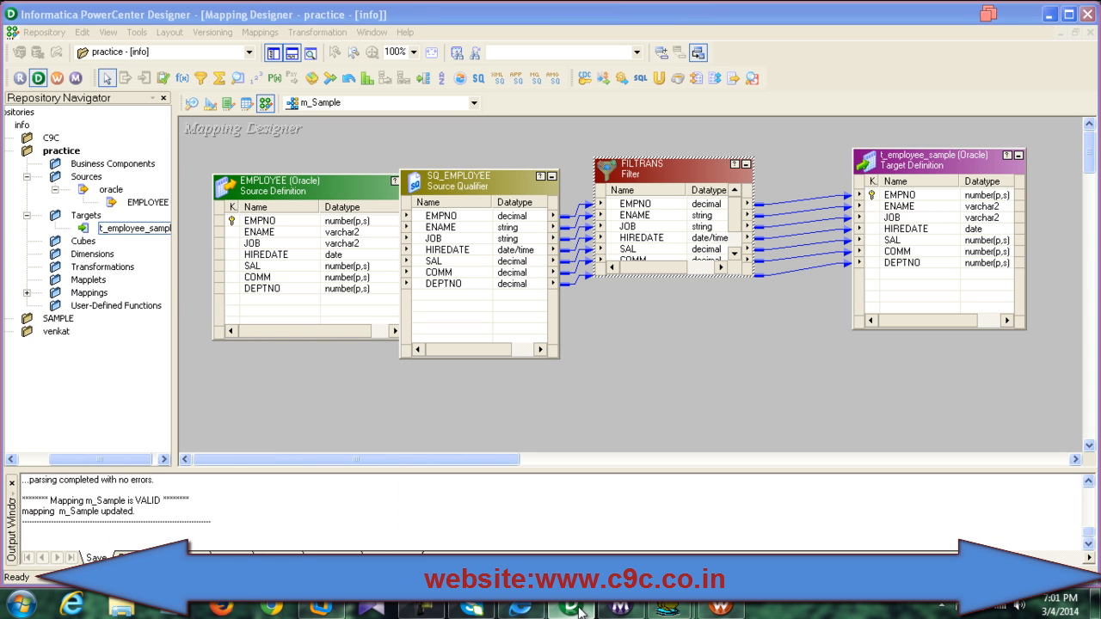
Step: Shift FILTRANS and SQ_EMPLOYEE lower and move the EMPLOYEE source to the canvas top-left
{"action": "left_click", "coordinate": [636, 357]}
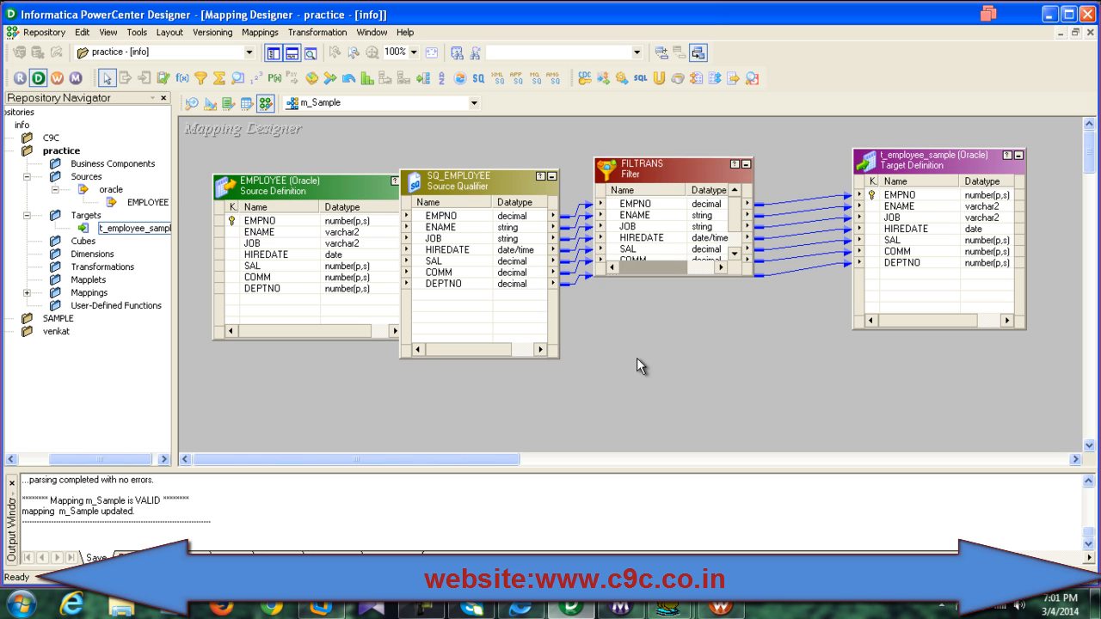
{"action": "left_click_drag", "start_coordinate": [645, 175], "coordinate": [659, 197]}
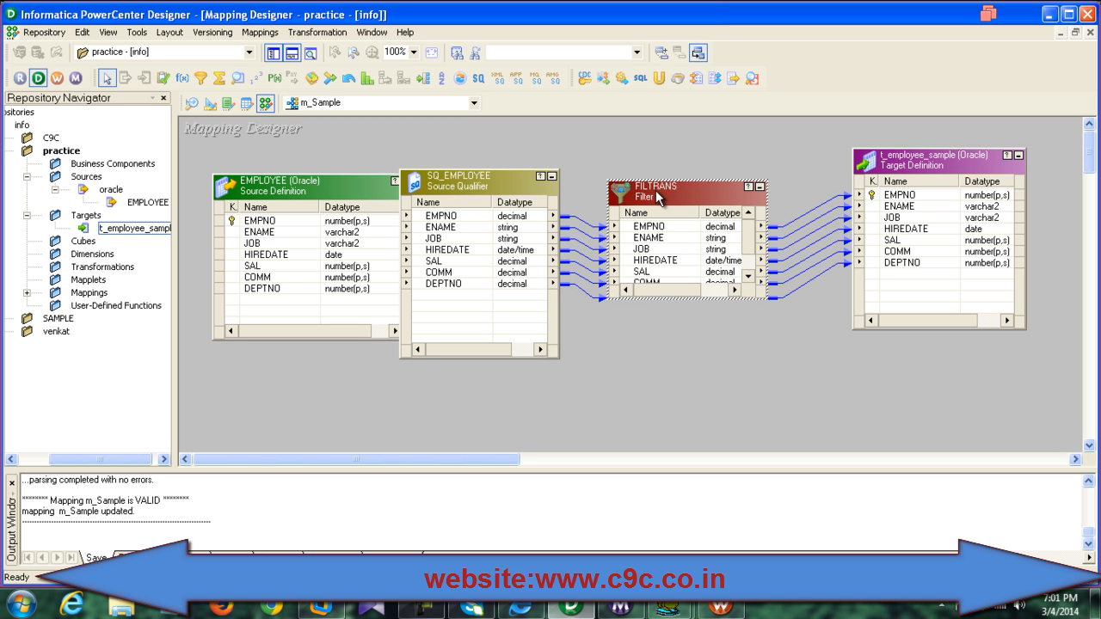
{"action": "mouse_move", "coordinate": [520, 171]}
{"action": "left_mouse_down"}
{"action": "mouse_move", "coordinate": [492, 171]}
{"action": "mouse_move", "coordinate": [491, 205]}
{"action": "left_mouse_up"}
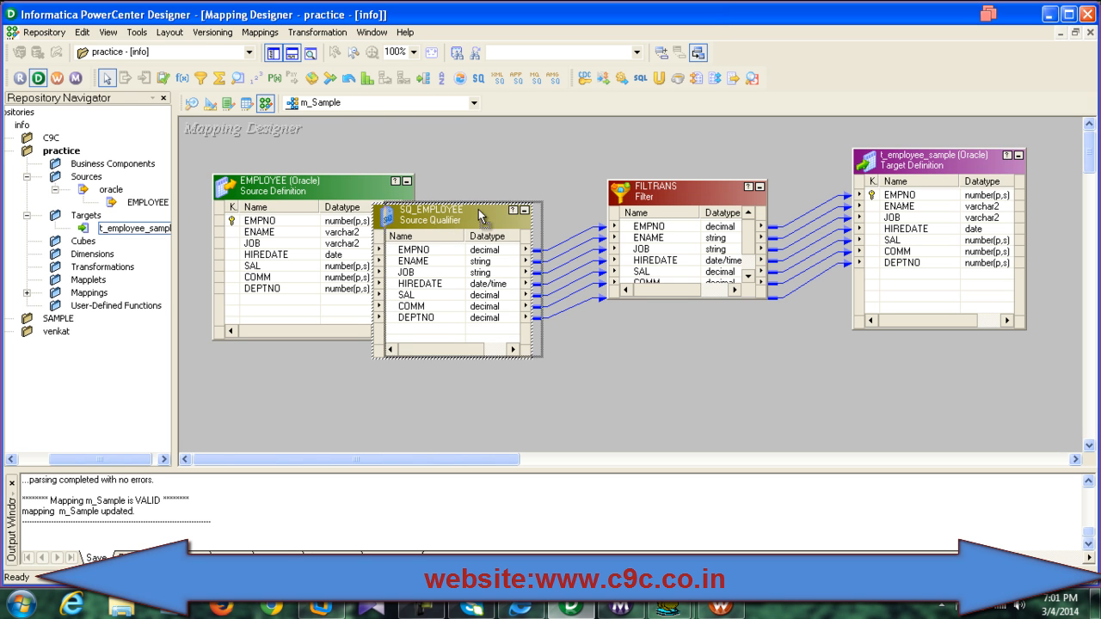
{"action": "left_click_drag", "start_coordinate": [478, 209], "coordinate": [506, 207]}
{"action": "left_click_drag", "start_coordinate": [388, 188], "coordinate": [369, 148]}
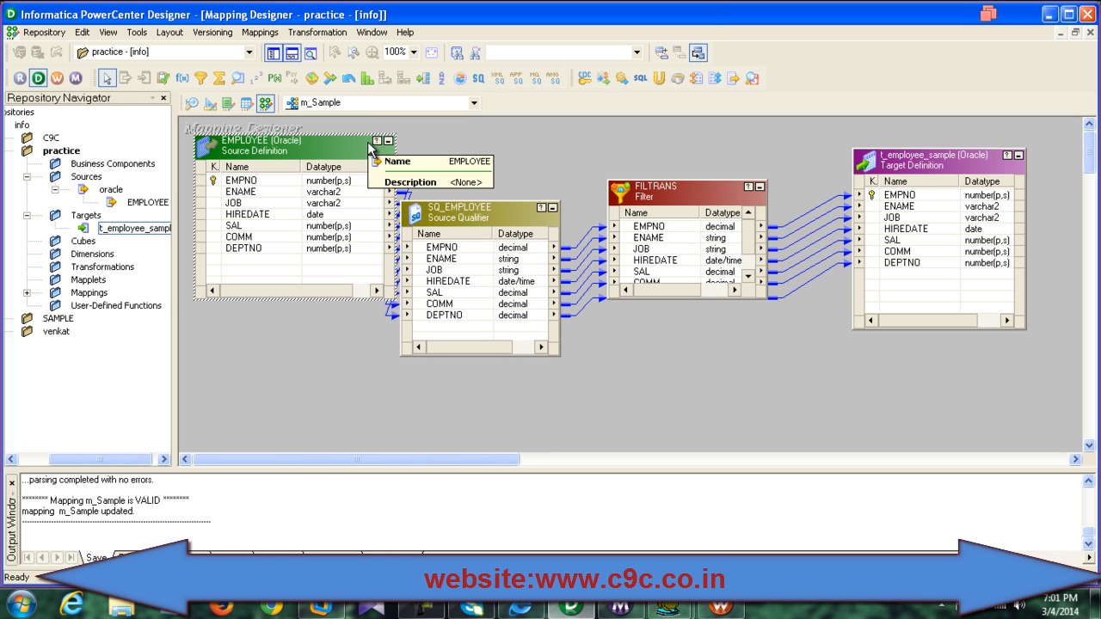